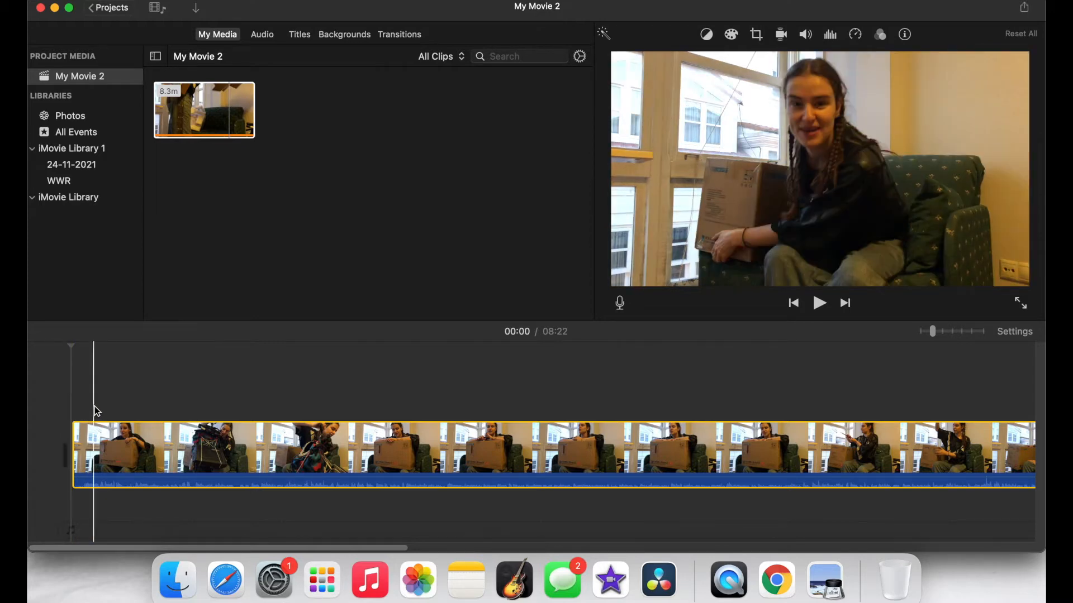
Add a marker at 00:04 on the timeline clip and move the playhead back to the start
{"action": "left_click", "coordinate": [95, 406]}
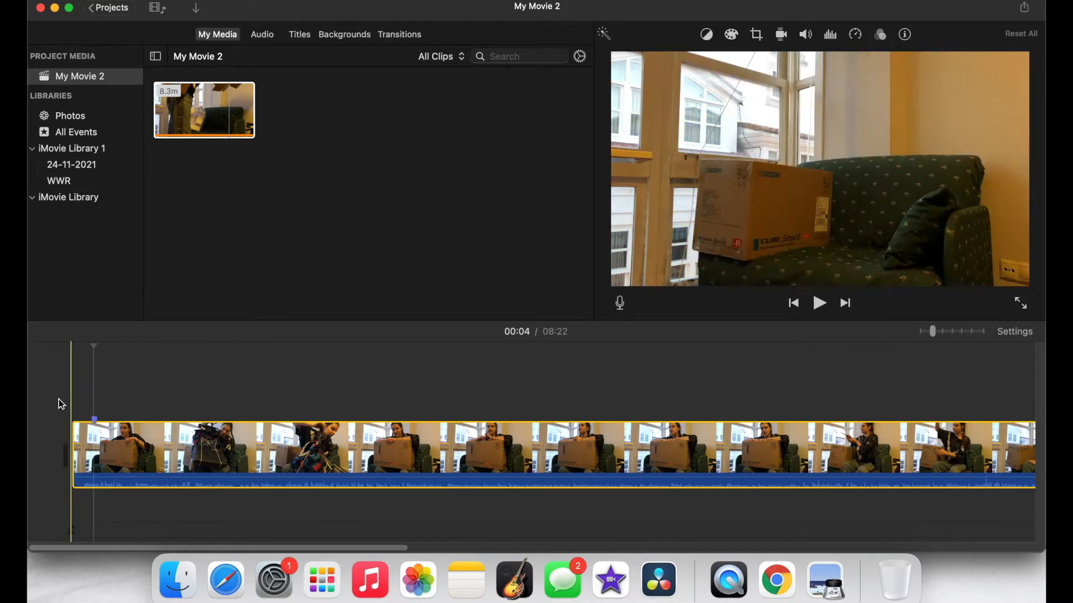
{"action": "left_click", "coordinate": [61, 404]}
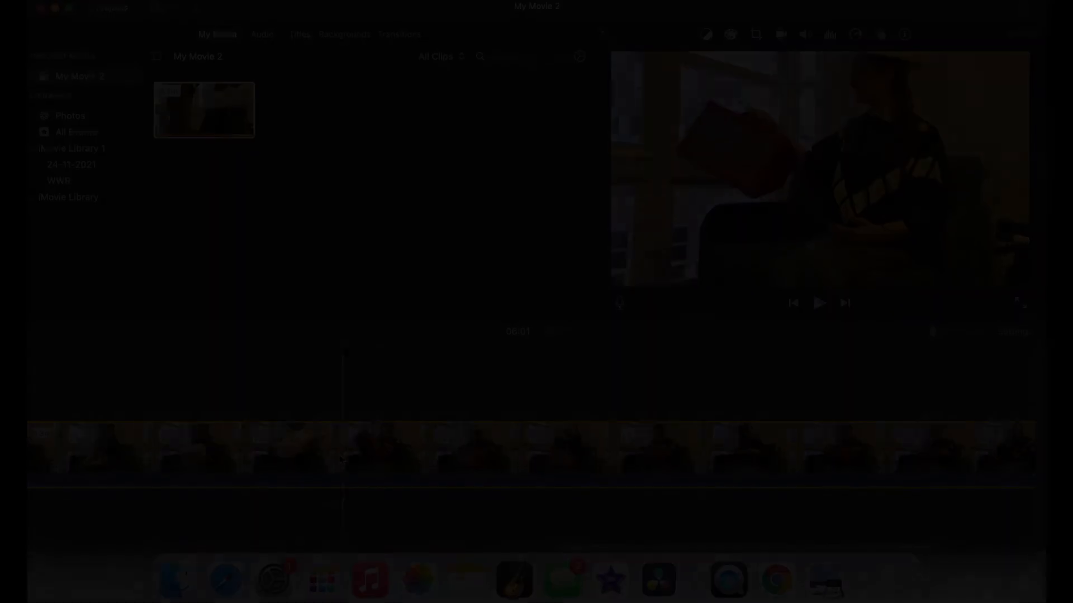
Add a Fade to Black transition at the start of the clip and play back the opening
{"action": "scroll", "coordinate": [340, 456], "scroll_direction": "left", "scroll_amount": 10}
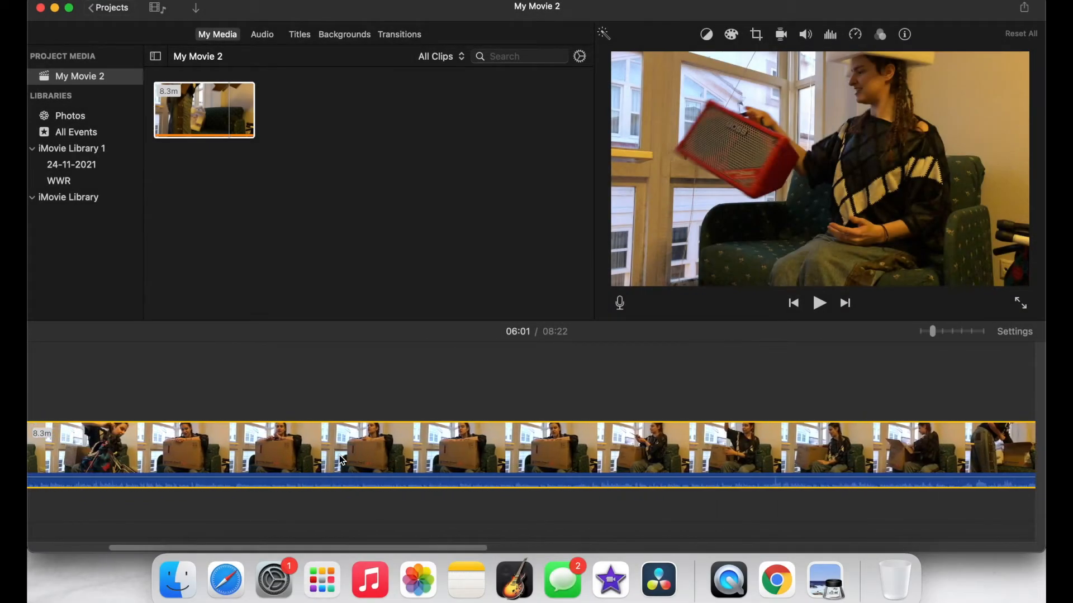
{"action": "scroll", "coordinate": [340, 456], "scroll_direction": "right", "scroll_amount": 15}
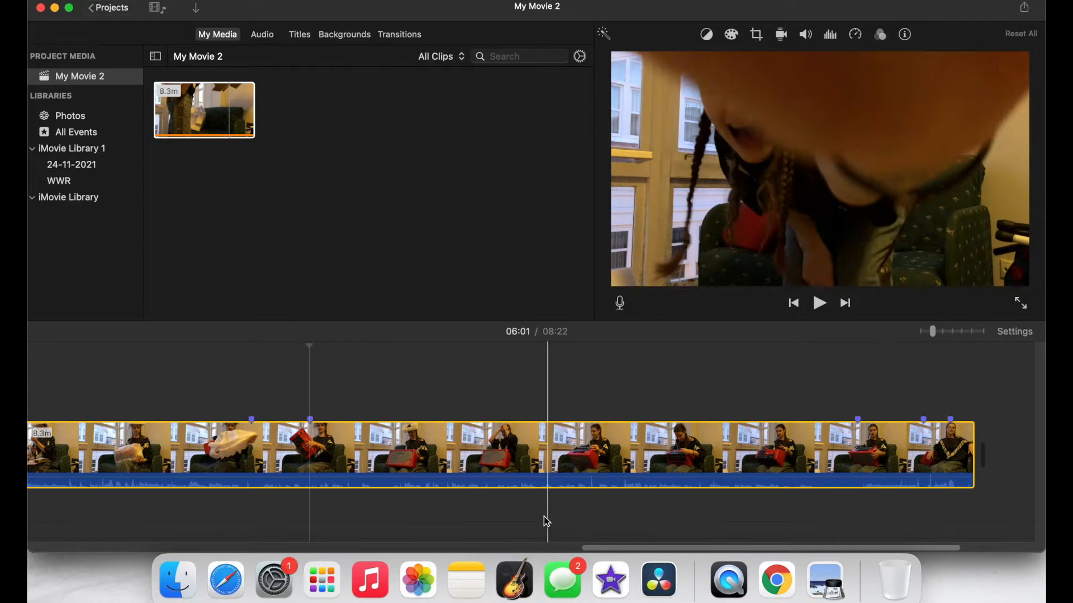
{"action": "scroll", "coordinate": [547, 522], "scroll_direction": "left", "scroll_amount": 15}
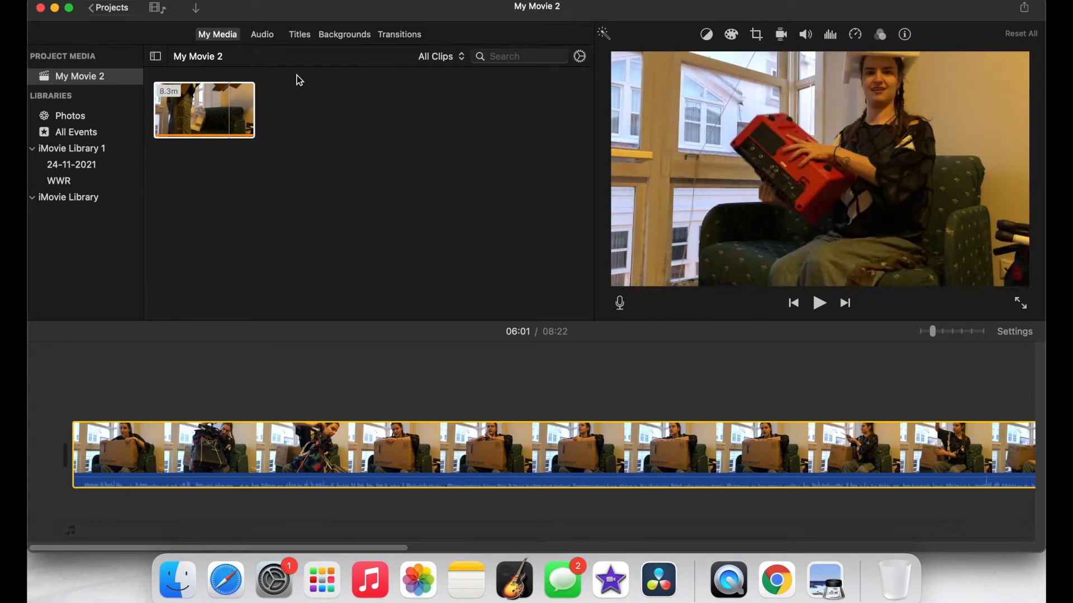
{"action": "left_click", "coordinate": [399, 35]}
{"action": "left_click_drag", "start_coordinate": [241, 134], "coordinate": [65, 442]}
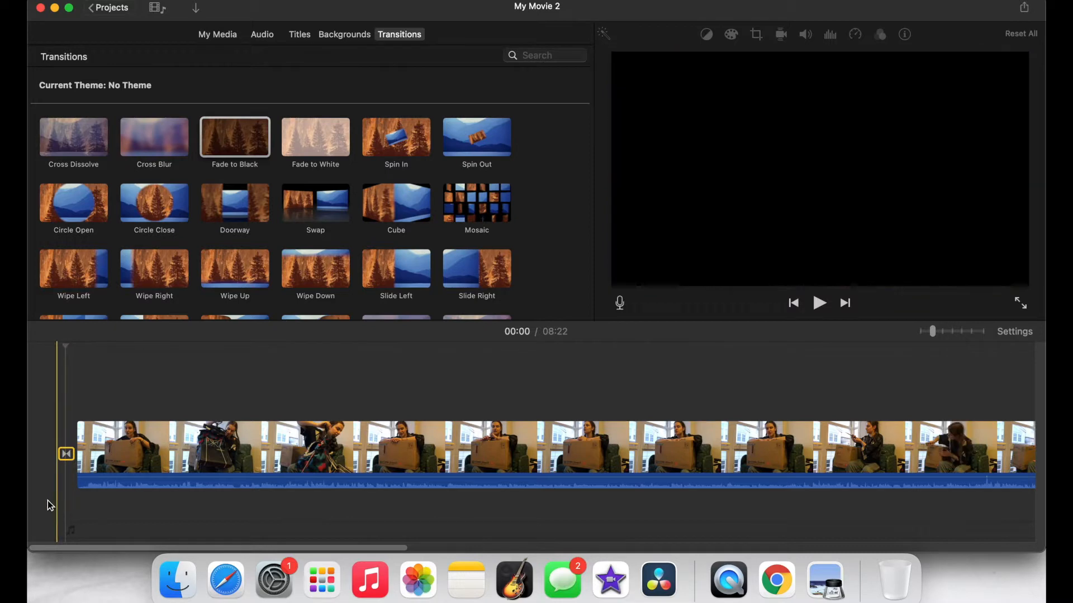
{"action": "key", "text": "space"}
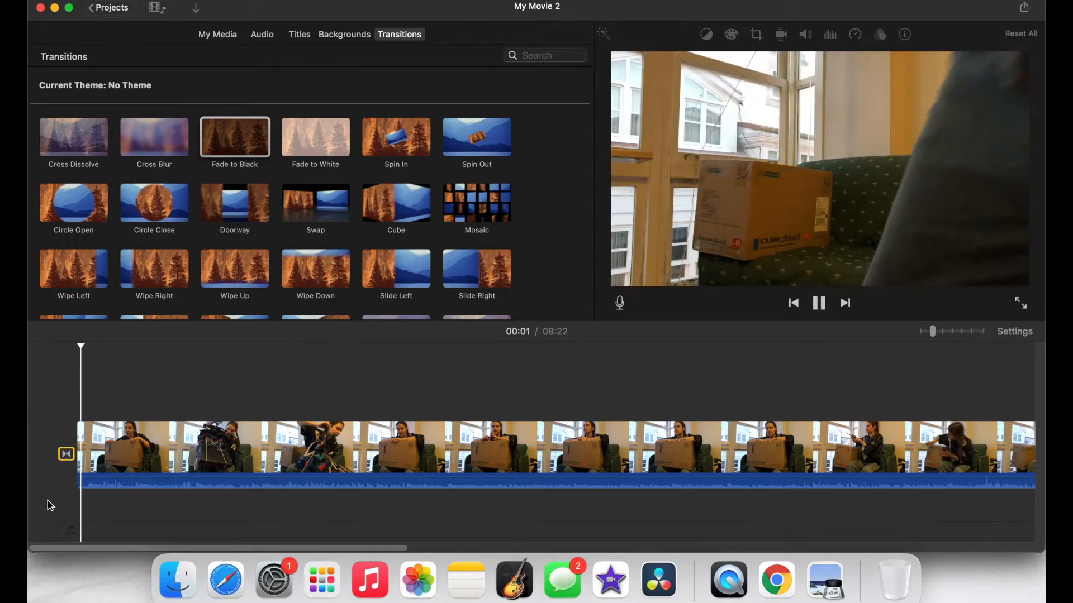
{"action": "key", "text": "space"}
Apply the Music Enhance equalizer to the timeline clip and set its volume to 54%
{"action": "scroll", "coordinate": [110, 500], "scroll_direction": "right", "scroll_amount": 1}
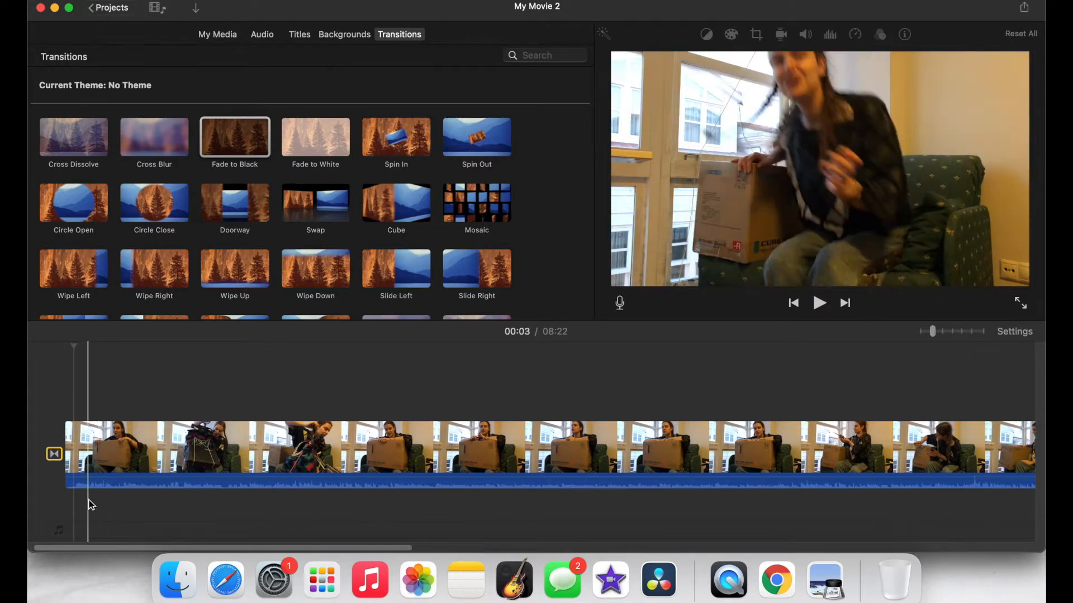
{"action": "scroll", "coordinate": [90, 503], "scroll_direction": "left", "scroll_amount": 1}
{"action": "scroll", "coordinate": [90, 503], "scroll_direction": "right", "scroll_amount": 3}
{"action": "scroll", "coordinate": [88, 501], "scroll_direction": "left", "scroll_amount": 3}
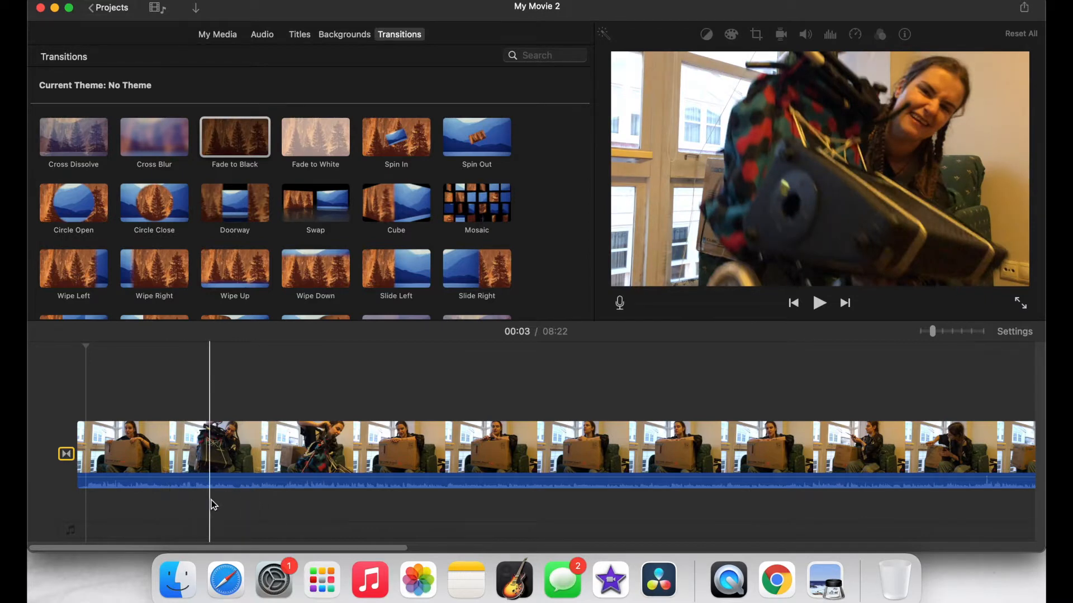
{"action": "left_click", "coordinate": [287, 481]}
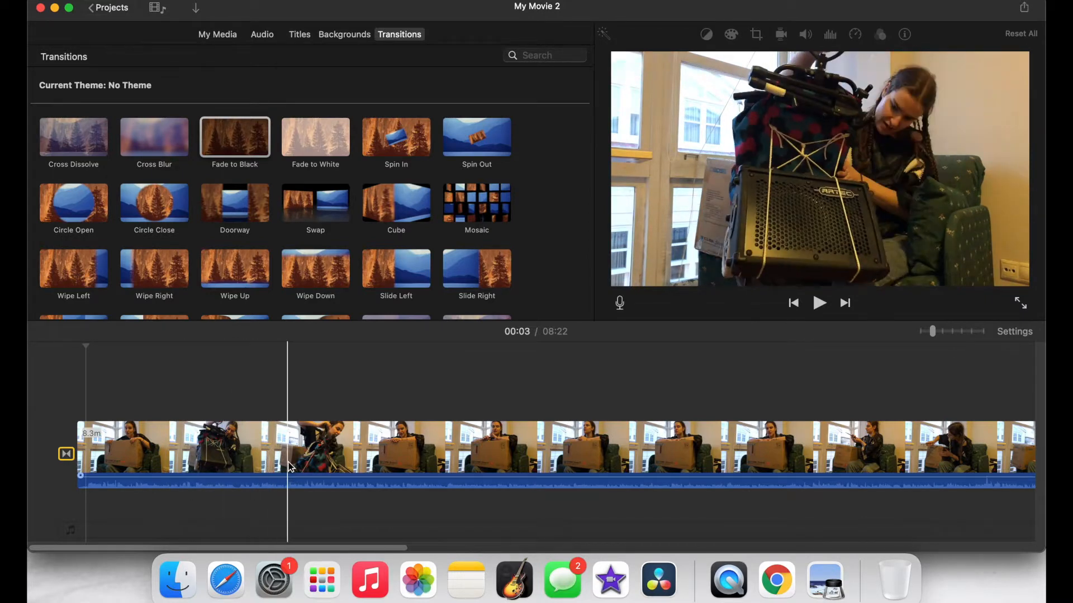
{"action": "left_click", "coordinate": [831, 35]}
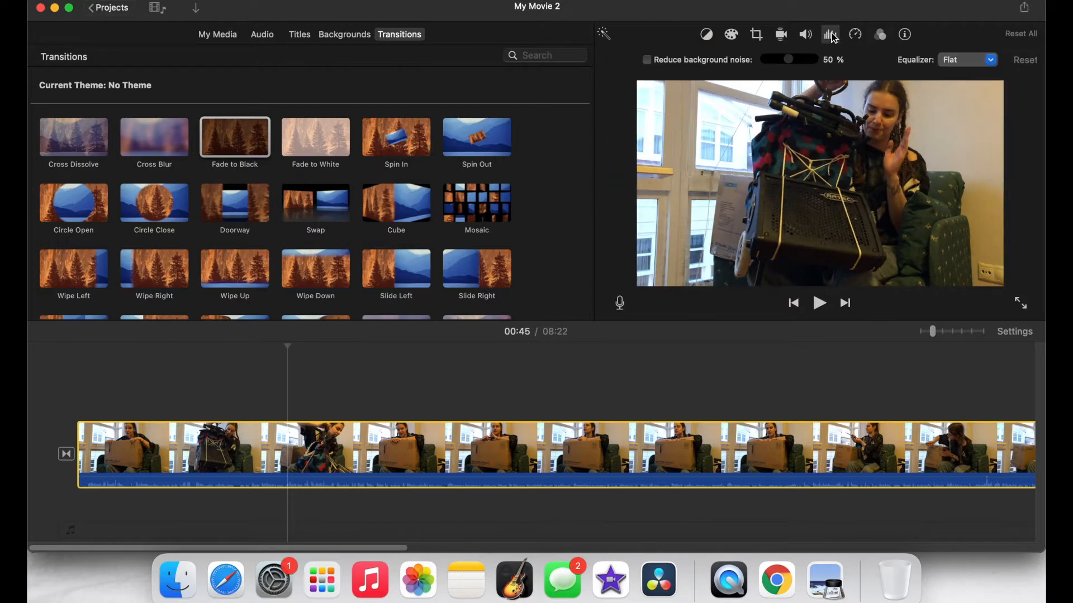
{"action": "left_click", "coordinate": [992, 61]}
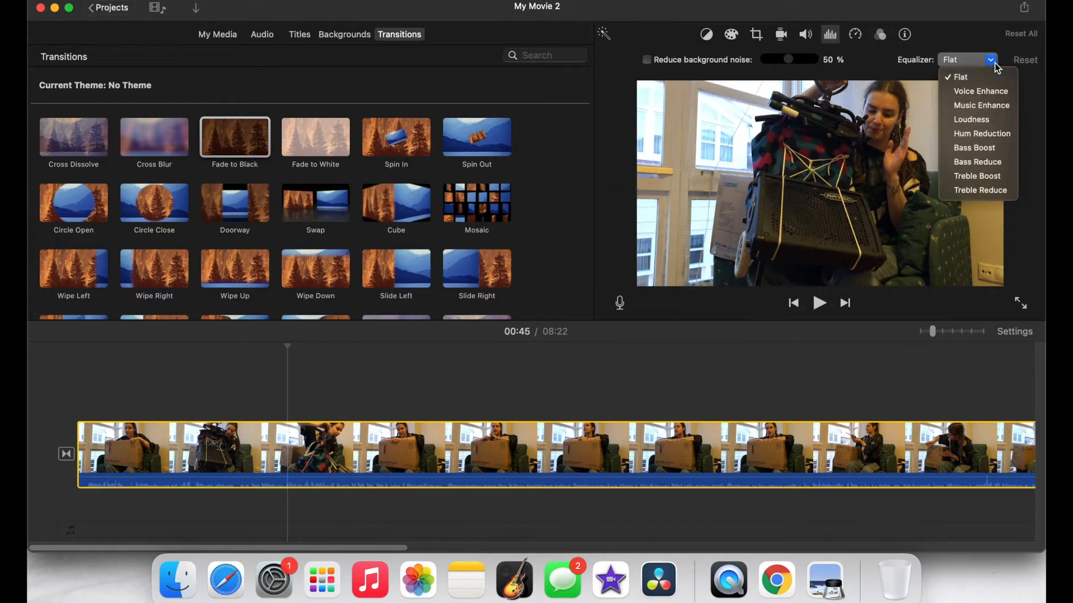
{"action": "left_click", "coordinate": [982, 106]}
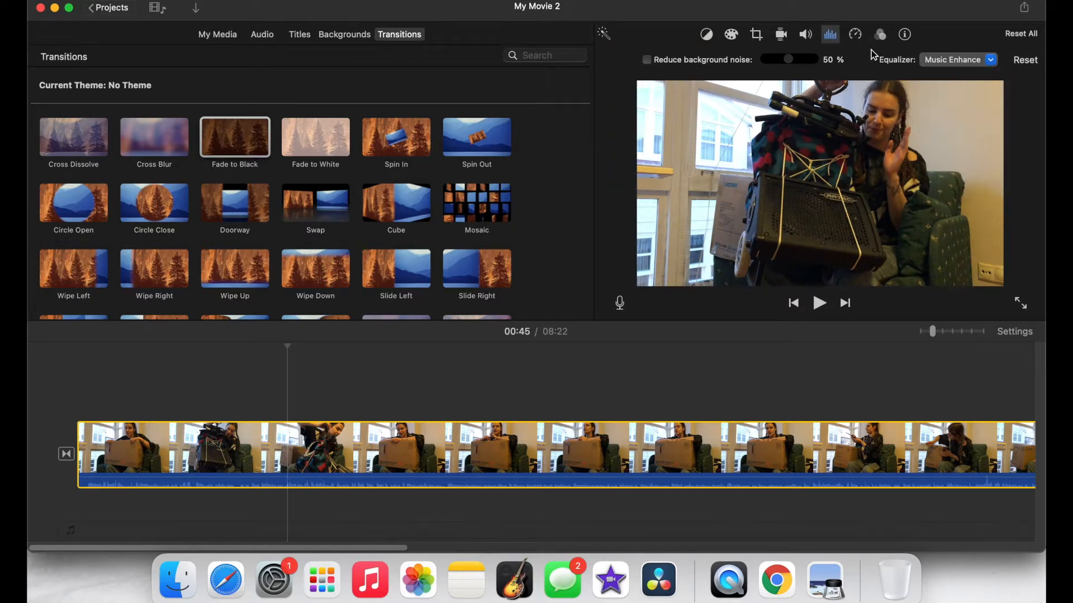
{"action": "left_click", "coordinate": [806, 35]}
{"action": "left_click_drag", "start_coordinate": [738, 59], "coordinate": [719, 64]}
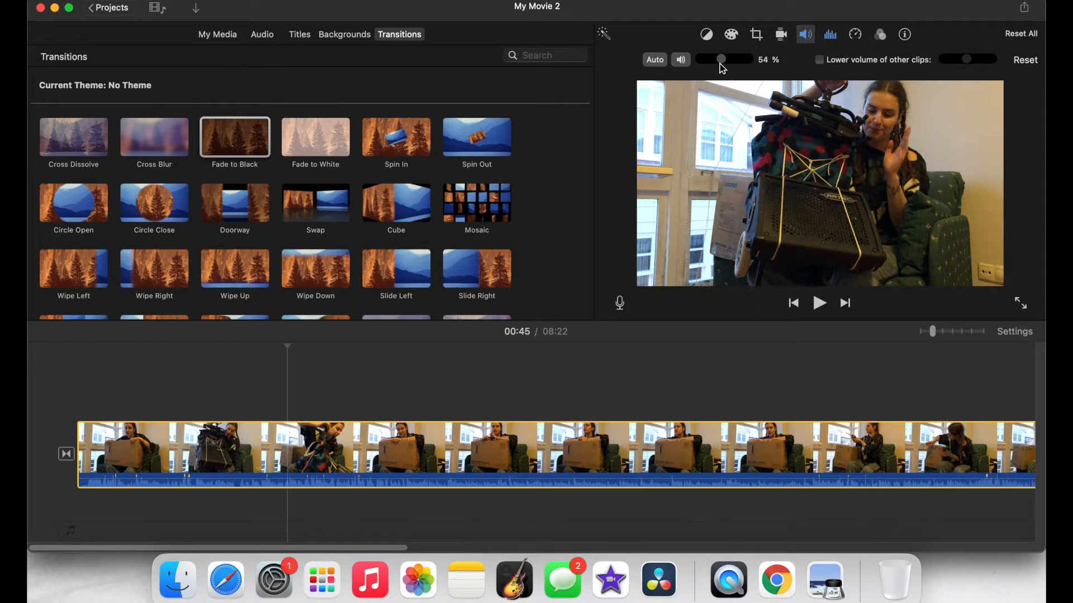
Color-correct the clip with higher saturation, a cooler temperature and adjusted shadow and highlight levels, and show the color balance options
{"action": "left_click", "coordinate": [732, 35]}
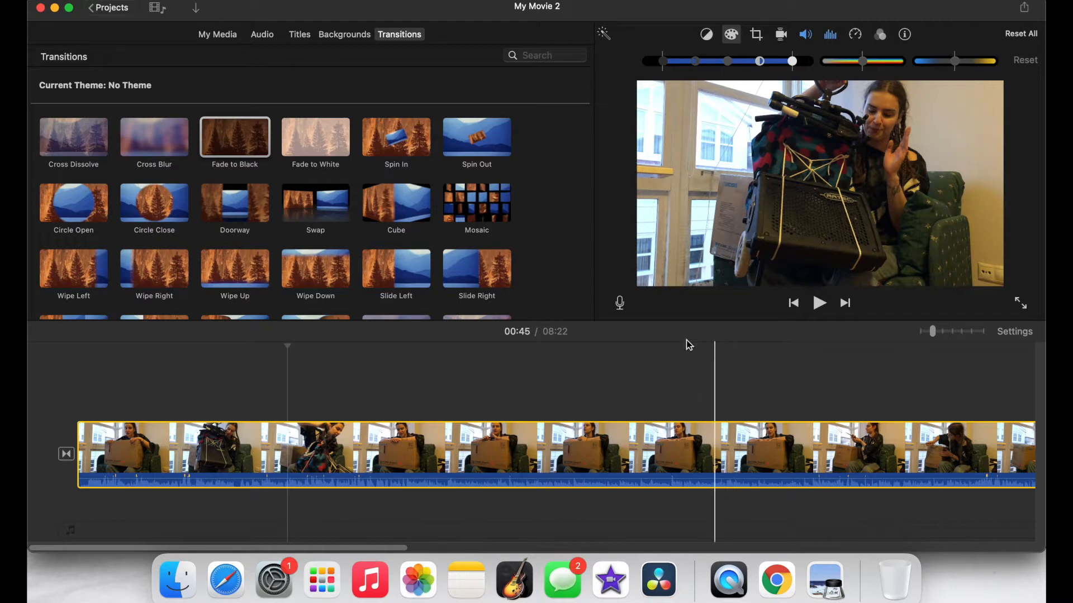
{"action": "left_click_drag", "start_coordinate": [864, 66], "coordinate": [874, 68]}
{"action": "left_click_drag", "start_coordinate": [958, 68], "coordinate": [944, 66]}
{"action": "left_click_drag", "start_coordinate": [665, 61], "coordinate": [662, 61]}
{"action": "left_click_drag", "start_coordinate": [794, 63], "coordinate": [789, 67]}
{"action": "left_click_drag", "start_coordinate": [718, 63], "coordinate": [692, 64]}
{"action": "left_click", "coordinate": [706, 35]}
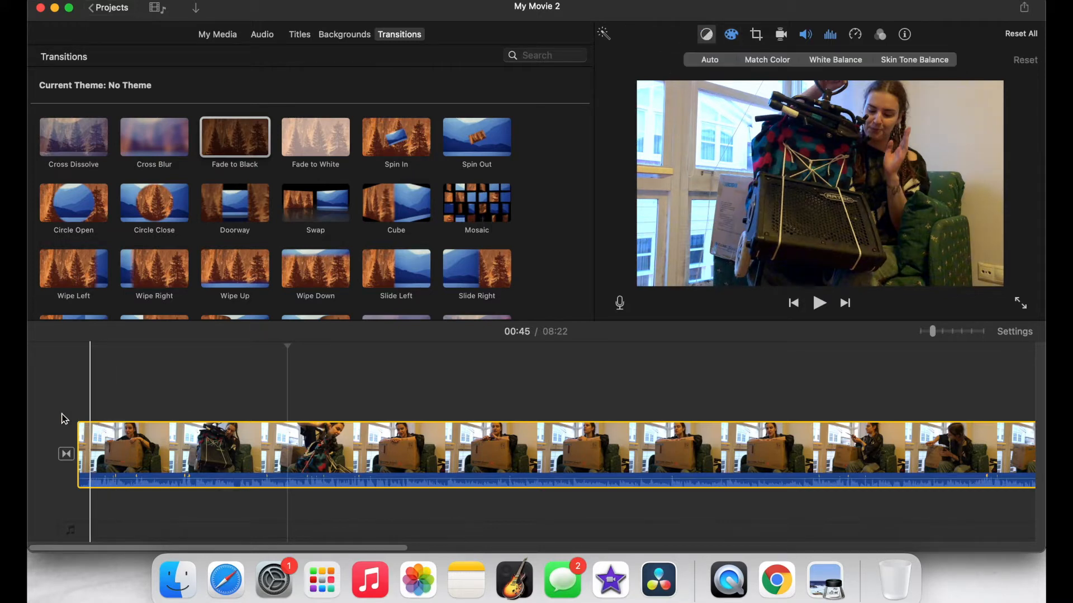
Split the timeline clip at the marker at 05:48
{"action": "key", "text": "super+minus"}
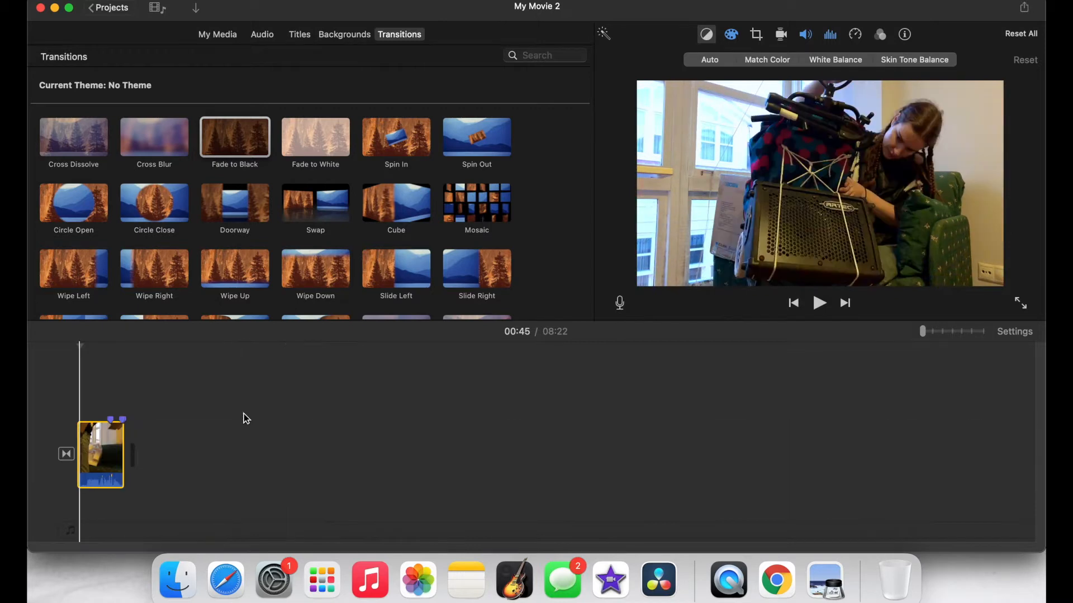
{"action": "left_click", "coordinate": [109, 454]}
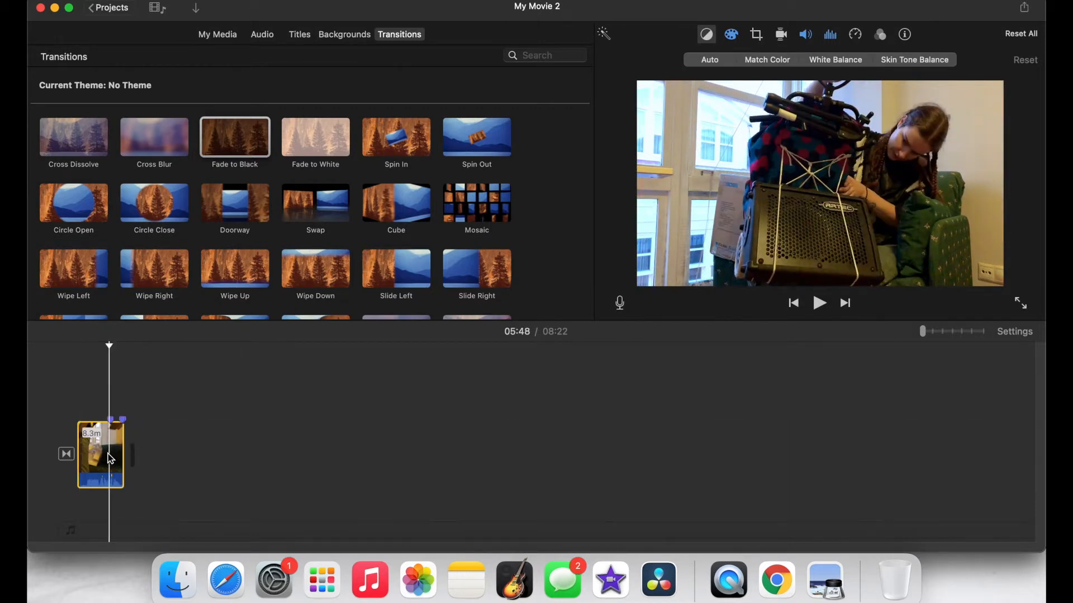
{"action": "key", "text": "super+equal"}
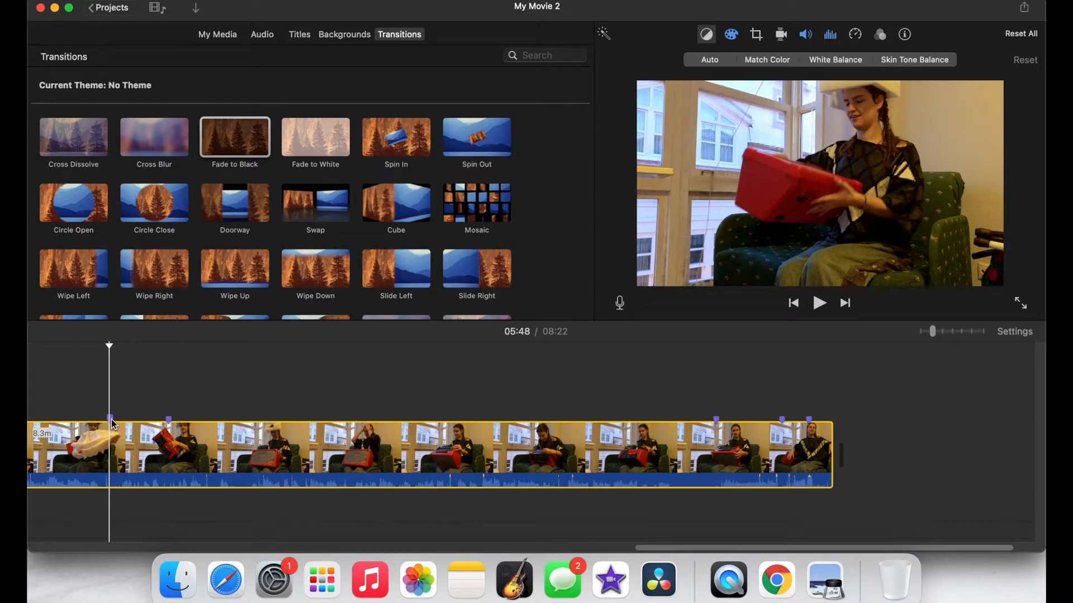
{"action": "right_click", "coordinate": [111, 440]}
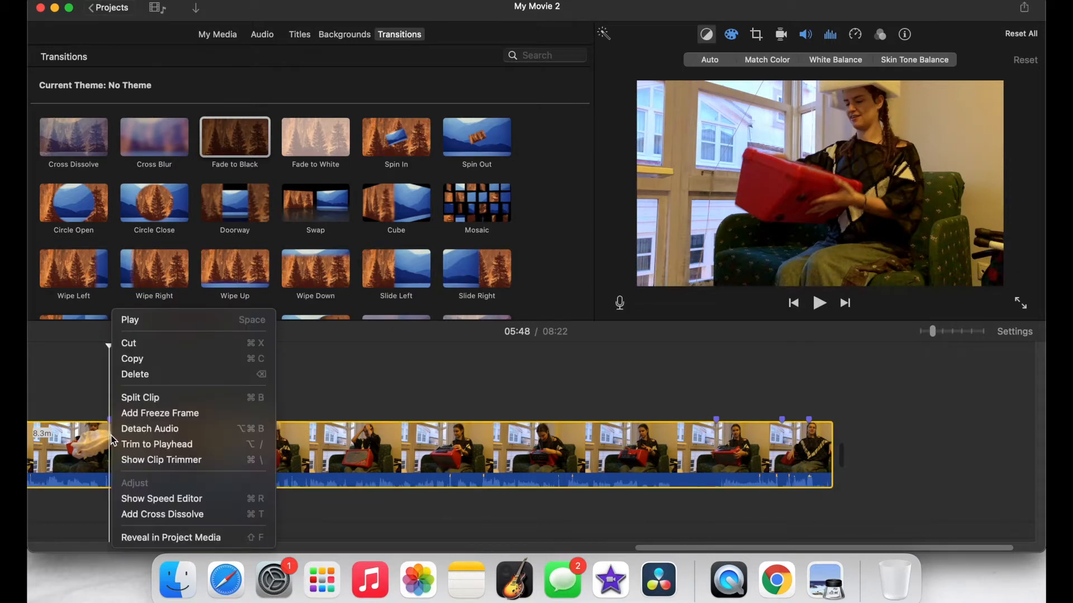
{"action": "left_click", "coordinate": [139, 399]}
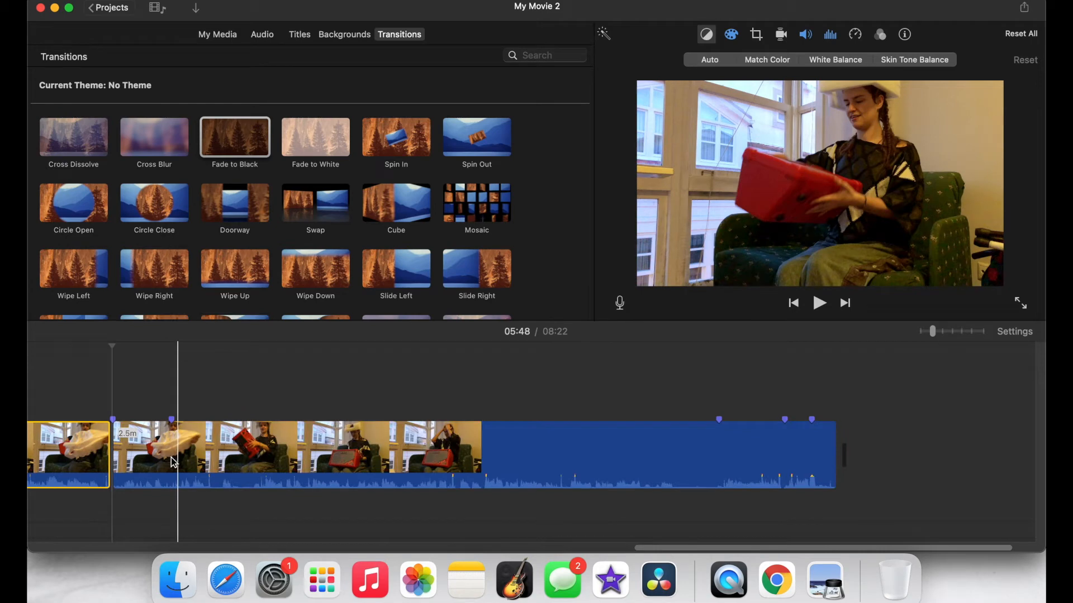
Split the clip again at the 06:01 marker and delete the short segment between the two cuts
{"action": "left_click", "coordinate": [172, 432]}
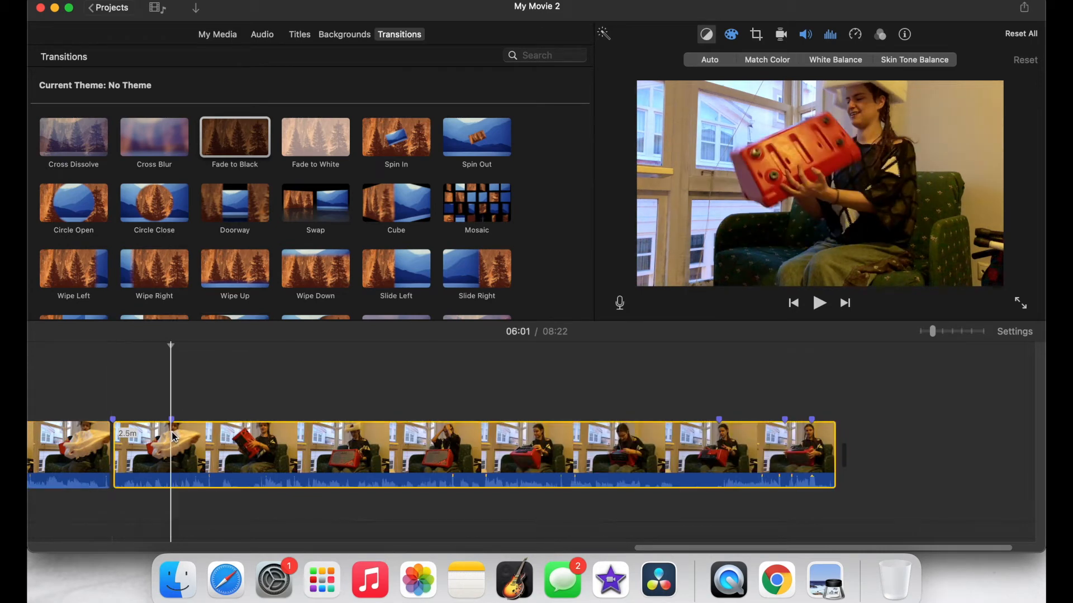
{"action": "right_click", "coordinate": [172, 432]}
{"action": "left_click", "coordinate": [203, 398]}
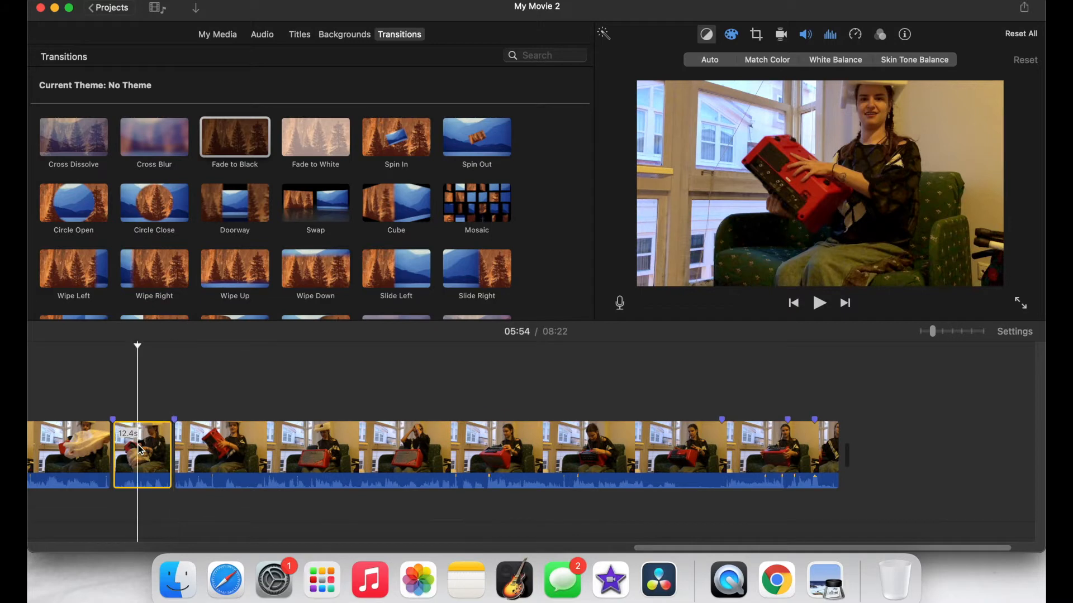
{"action": "key", "text": "Delete"}
Remove the marker at the 05:48 join and extend the start of the following clip slightly earlier
{"action": "left_click", "coordinate": [128, 422]}
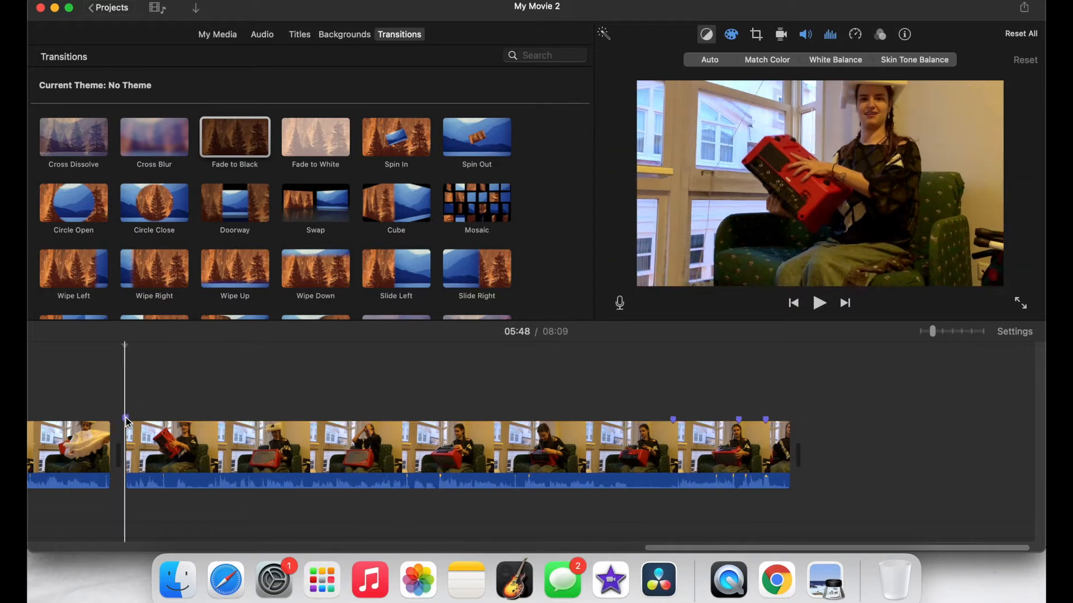
{"action": "scroll", "coordinate": [126, 417], "scroll_direction": "left", "scroll_amount": 3}
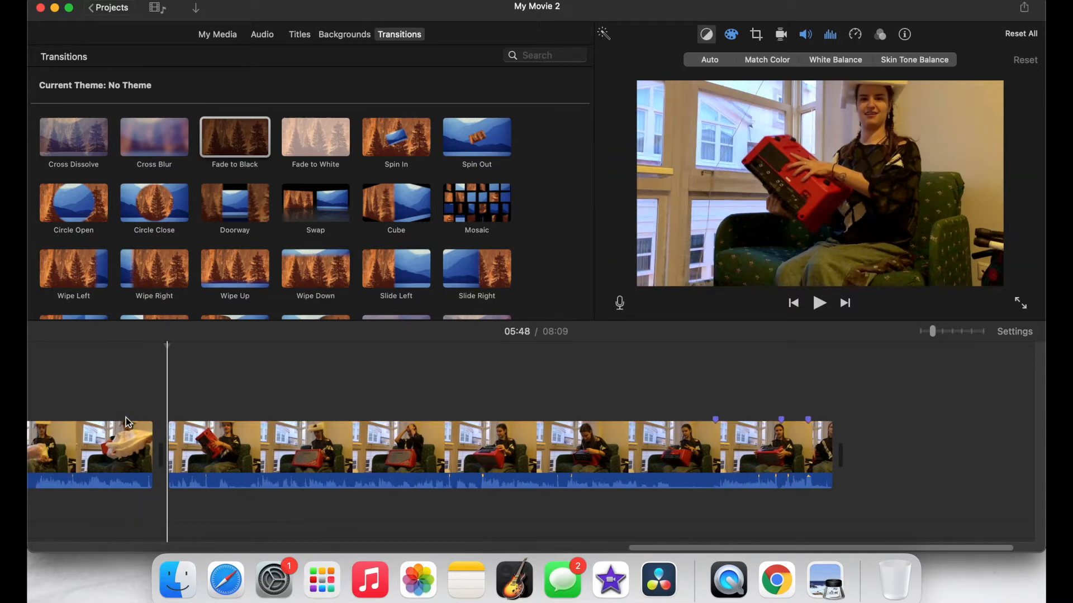
{"action": "key", "text": "super+plus"}
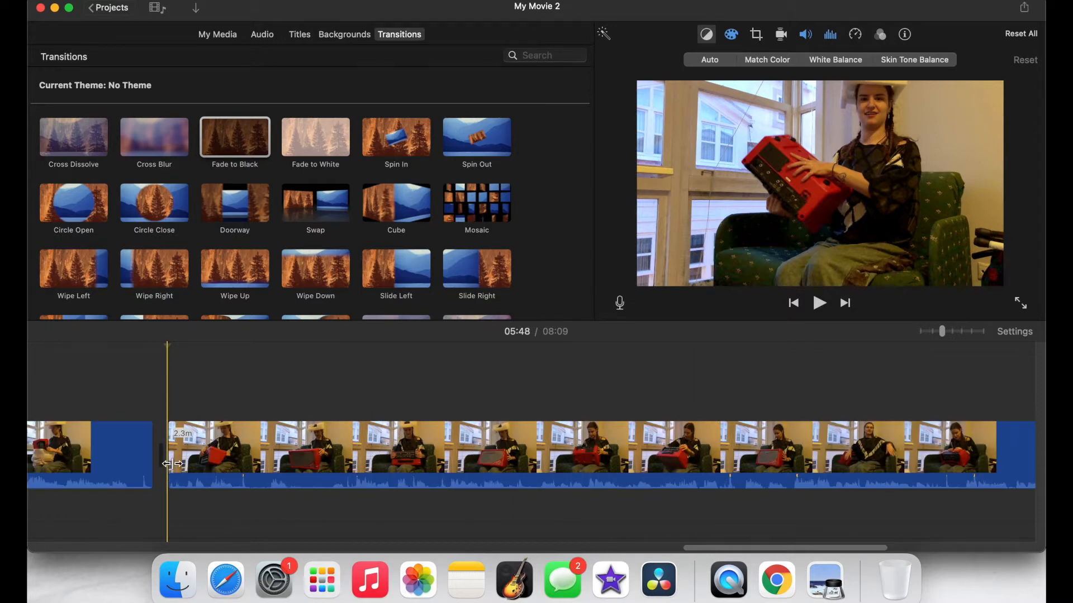
{"action": "left_click", "coordinate": [146, 395]}
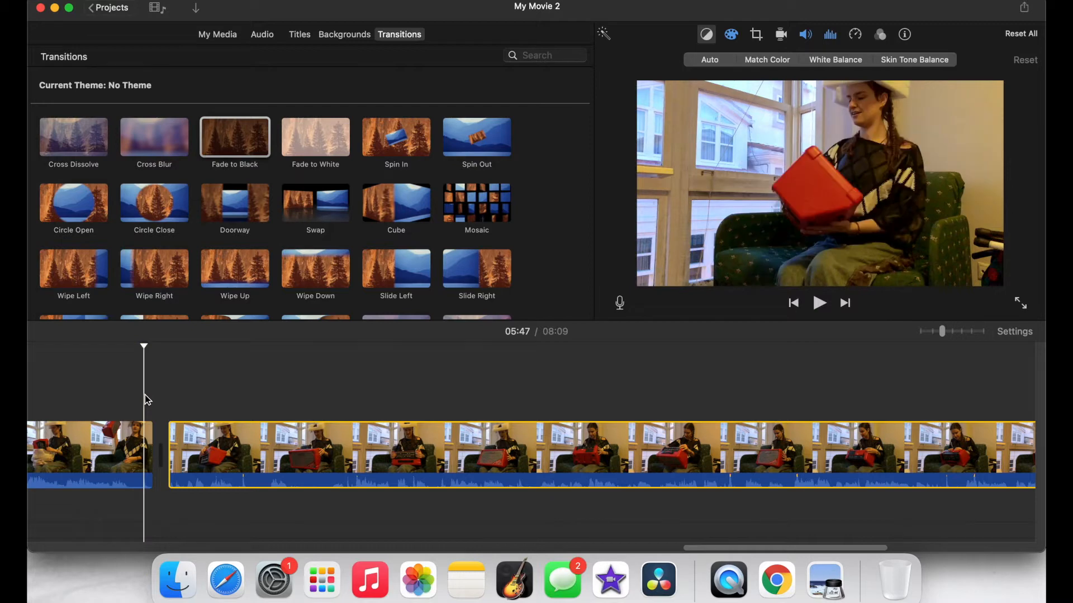
{"action": "key", "text": "Right"}
{"action": "key", "text": "Right"}
{"action": "key", "text": "Right"}
{"action": "key", "text": "Right"}
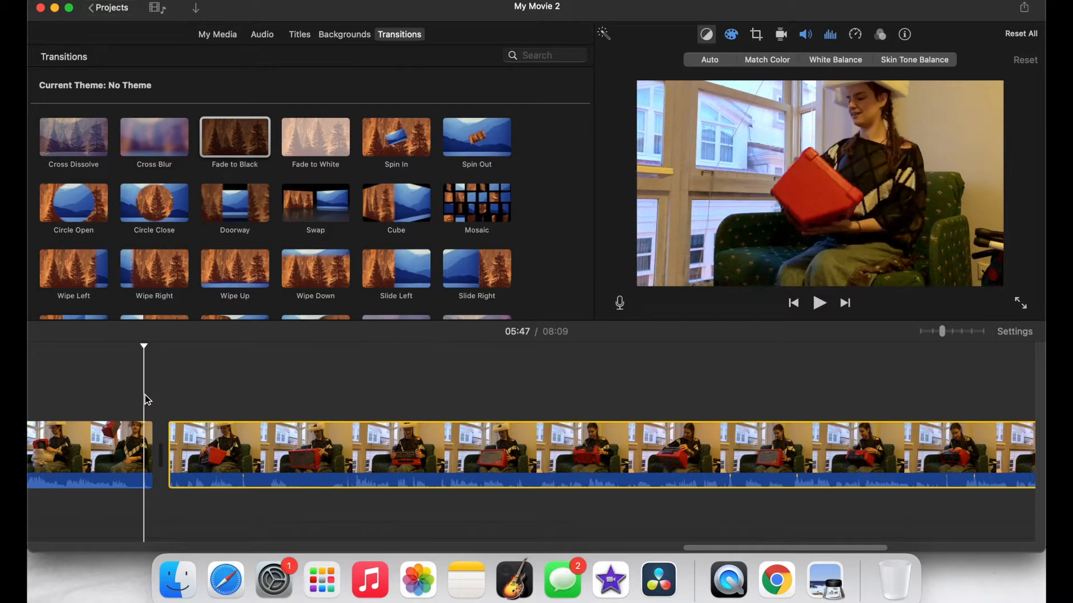
{"action": "left_click_drag", "start_coordinate": [145, 345], "coordinate": [154, 350]}
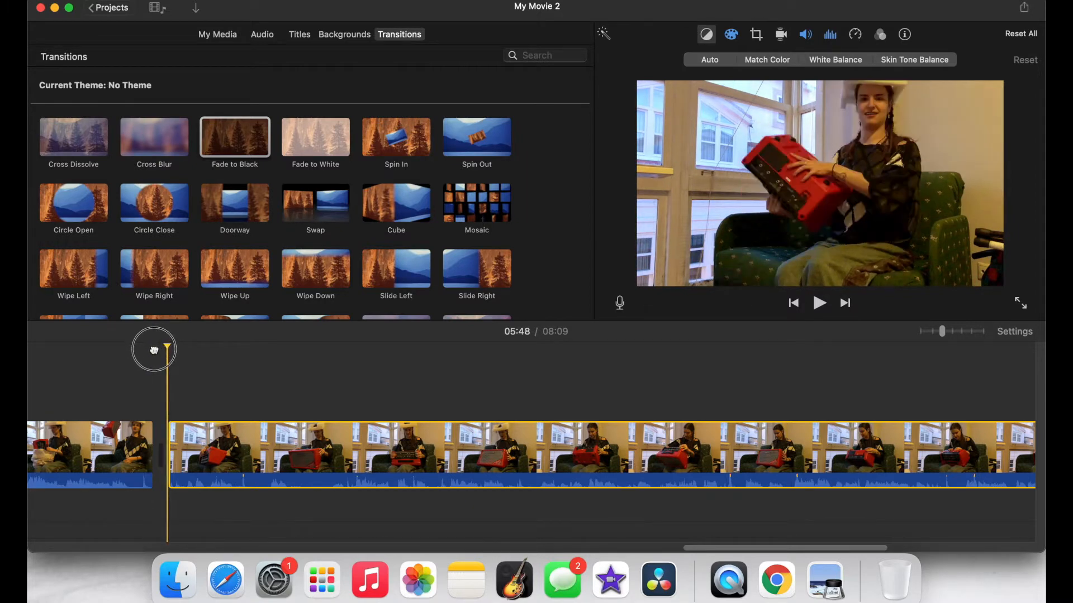
{"action": "left_click_drag", "start_coordinate": [170, 452], "coordinate": [138, 440]}
{"action": "left_click", "coordinate": [144, 447]}
{"action": "left_click", "coordinate": [156, 450]}
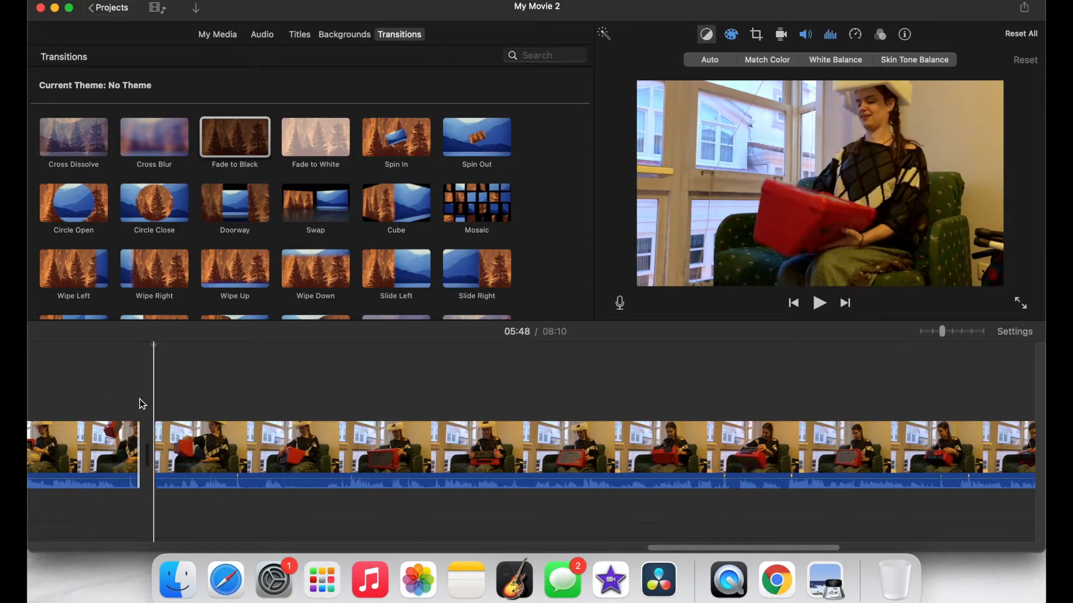
Split the second clip at the marker at 07:45
{"action": "scroll", "coordinate": [283, 410], "scroll_direction": "right", "scroll_amount": 5}
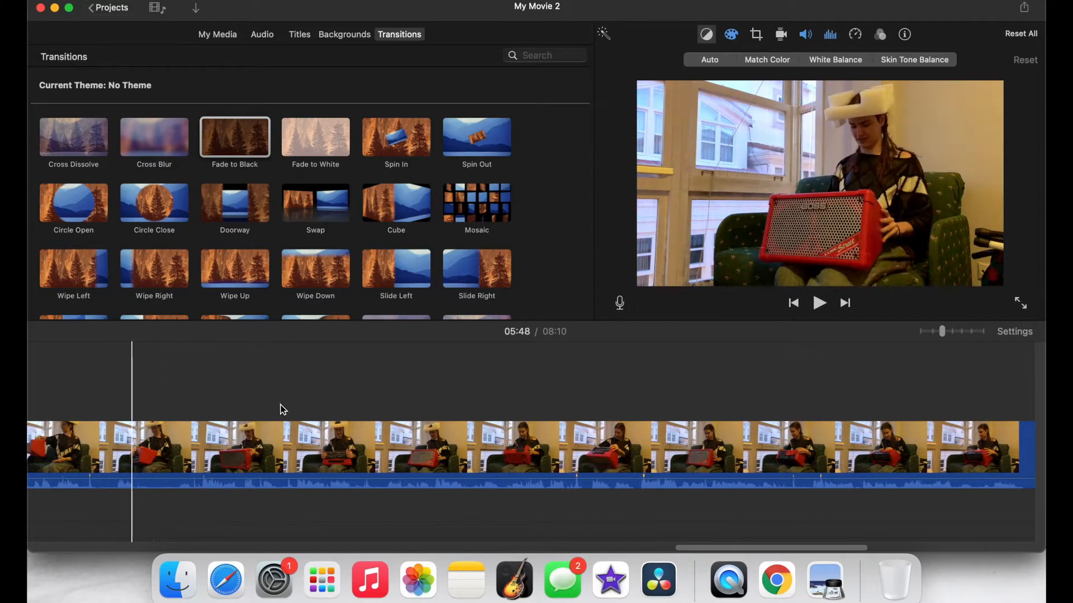
{"action": "scroll", "coordinate": [283, 409], "scroll_direction": "right", "scroll_amount": 3}
{"action": "scroll", "coordinate": [284, 410], "scroll_direction": "right", "scroll_amount": 3}
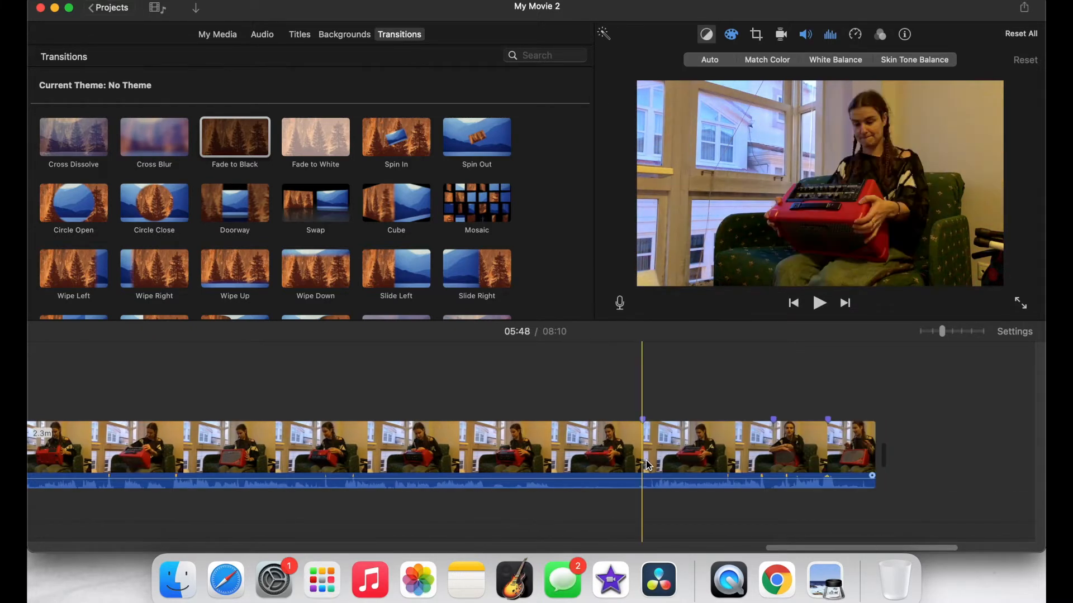
{"action": "left_click", "coordinate": [647, 464]}
{"action": "right_click", "coordinate": [647, 464]}
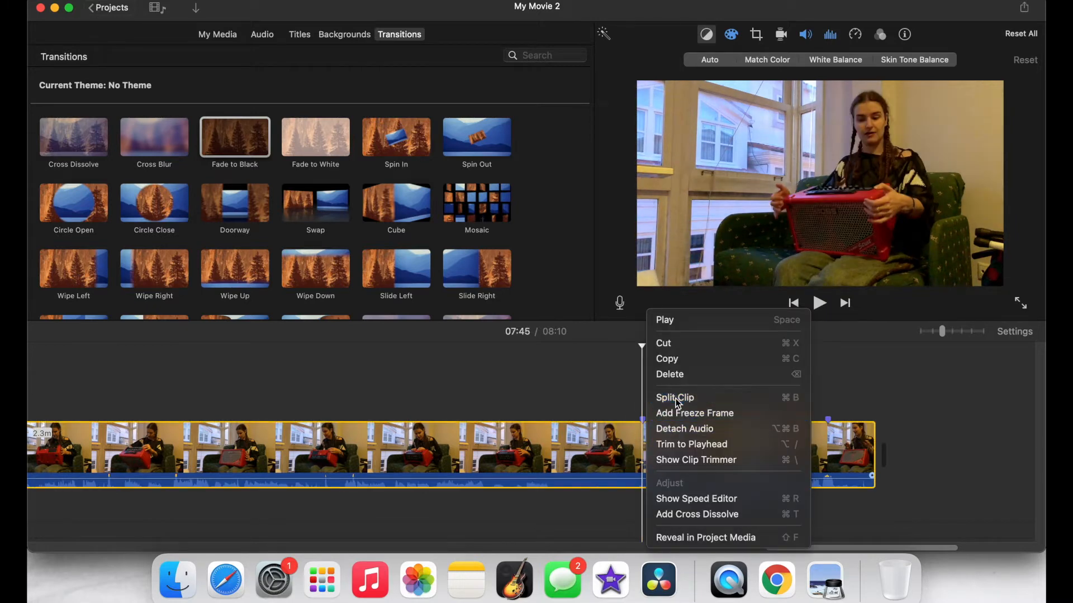
{"action": "left_click", "coordinate": [675, 398]}
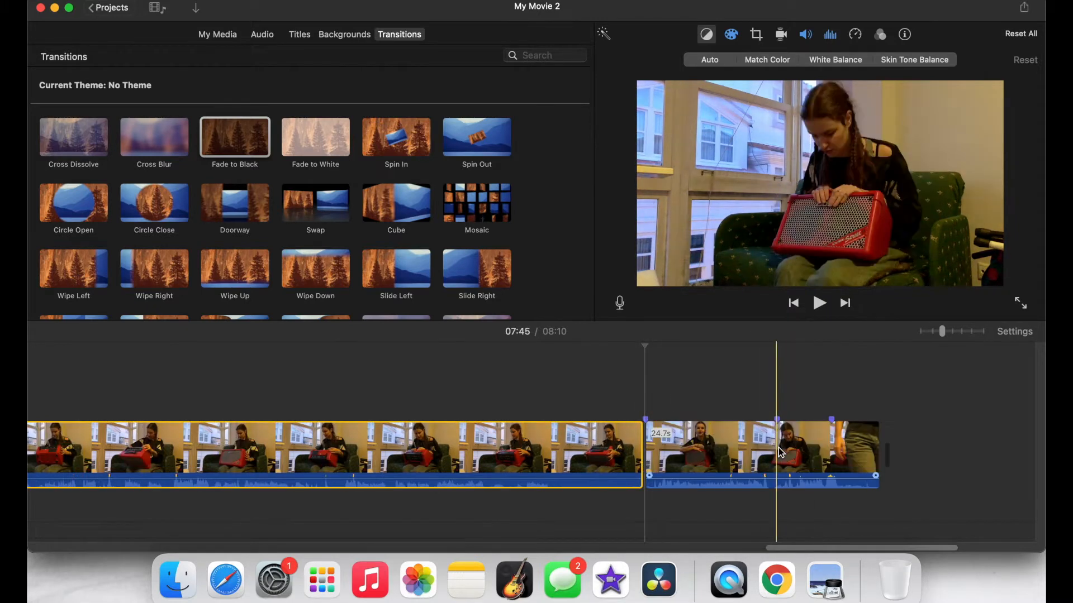
Split the clip at the 07:58 marker and delete the segment between the 07:45 and 07:58 cuts
{"action": "left_click", "coordinate": [779, 447]}
{"action": "left_click", "coordinate": [768, 448]}
{"action": "right_click", "coordinate": [769, 448]}
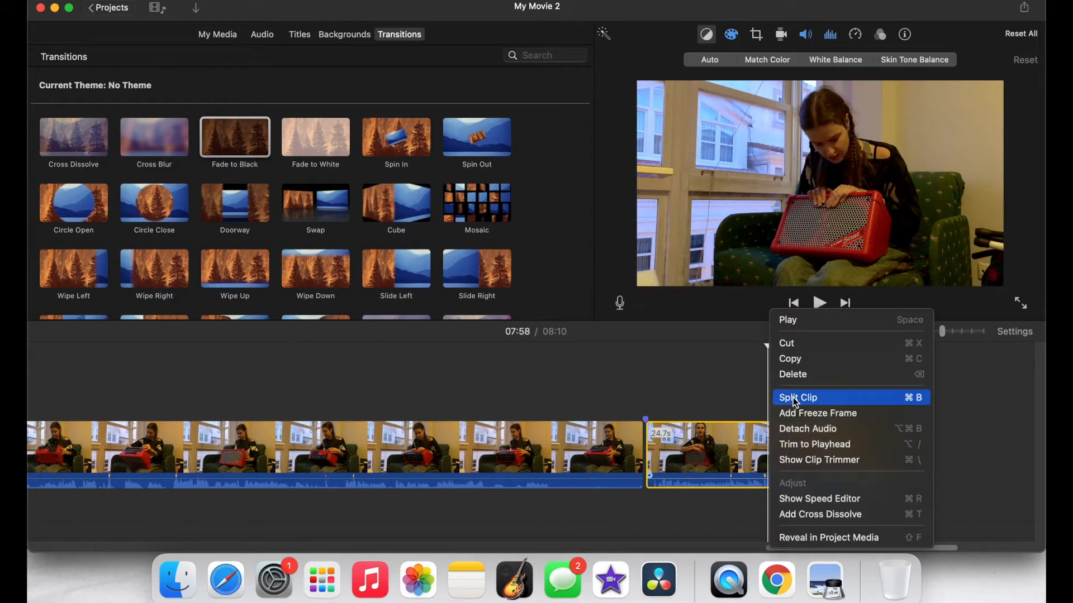
{"action": "left_click", "coordinate": [796, 395]}
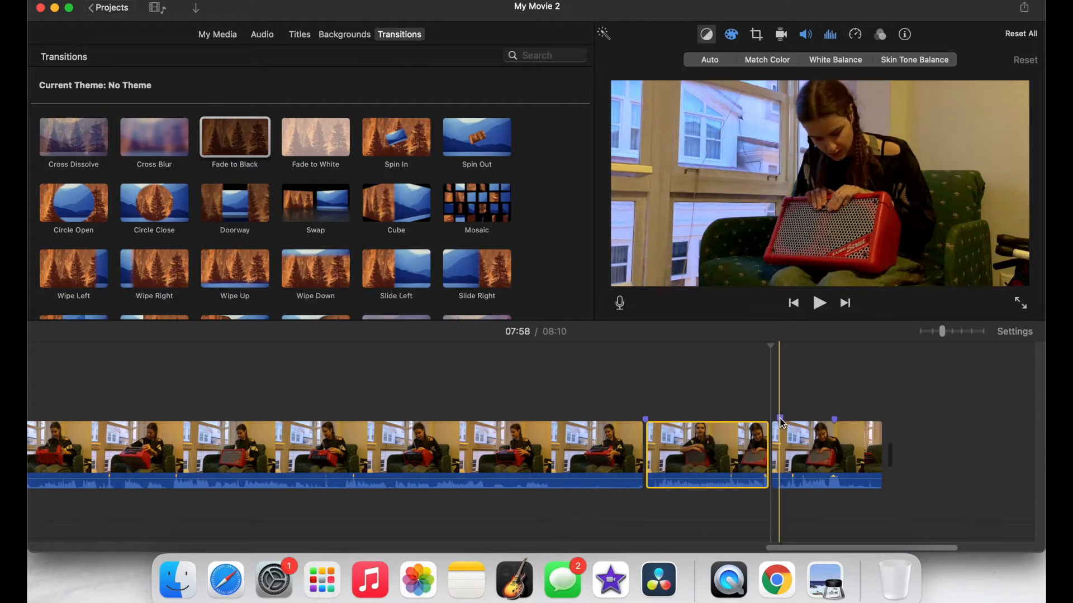
{"action": "left_click", "coordinate": [642, 420]}
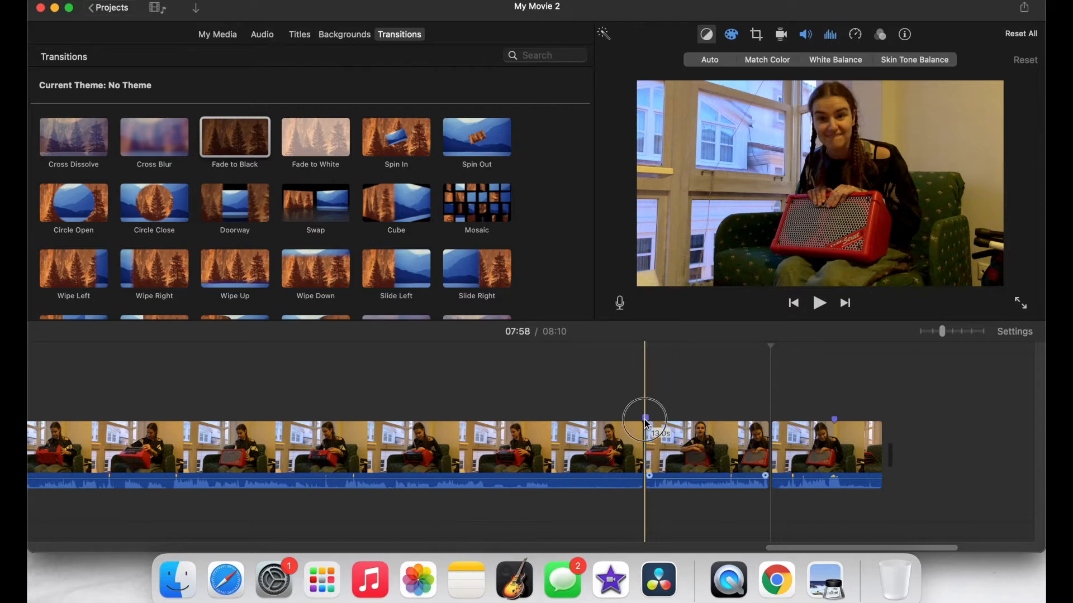
{"action": "left_click", "coordinate": [696, 438]}
{"action": "key", "text": "Delete"}
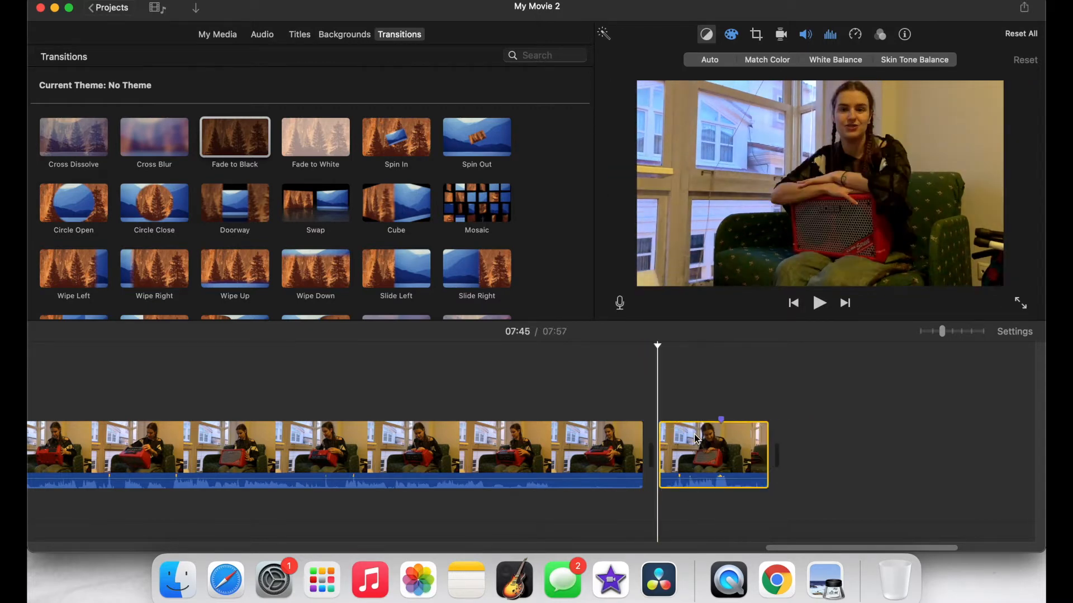
Split the last clip at the 07:52 marker and delete the remaining piece after the cut
{"action": "left_click", "coordinate": [723, 438]}
{"action": "right_click", "coordinate": [724, 439]}
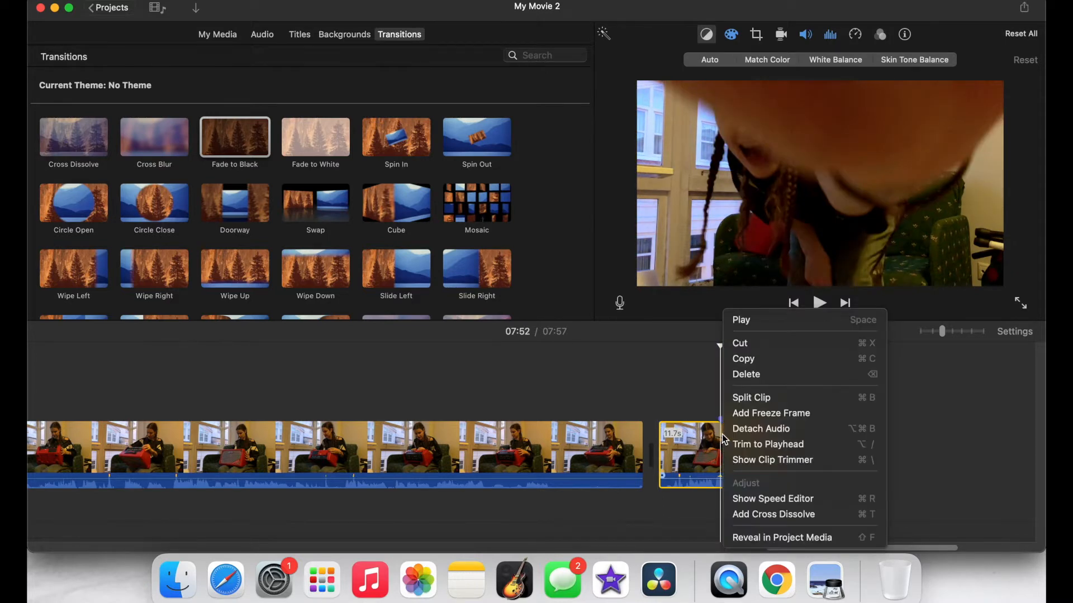
{"action": "left_click", "coordinate": [762, 397]}
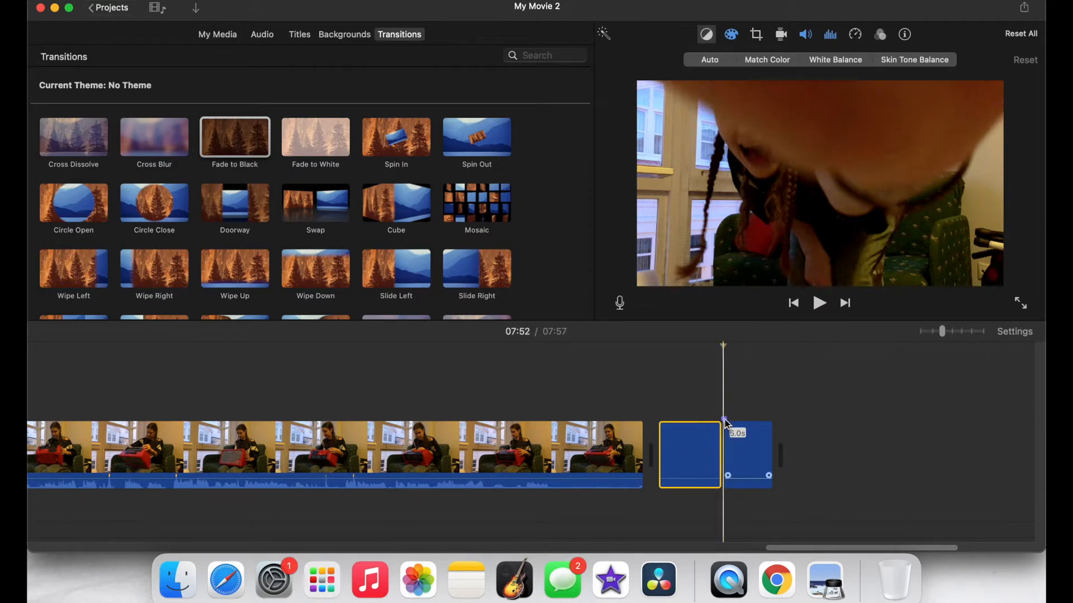
{"action": "left_click", "coordinate": [738, 438]}
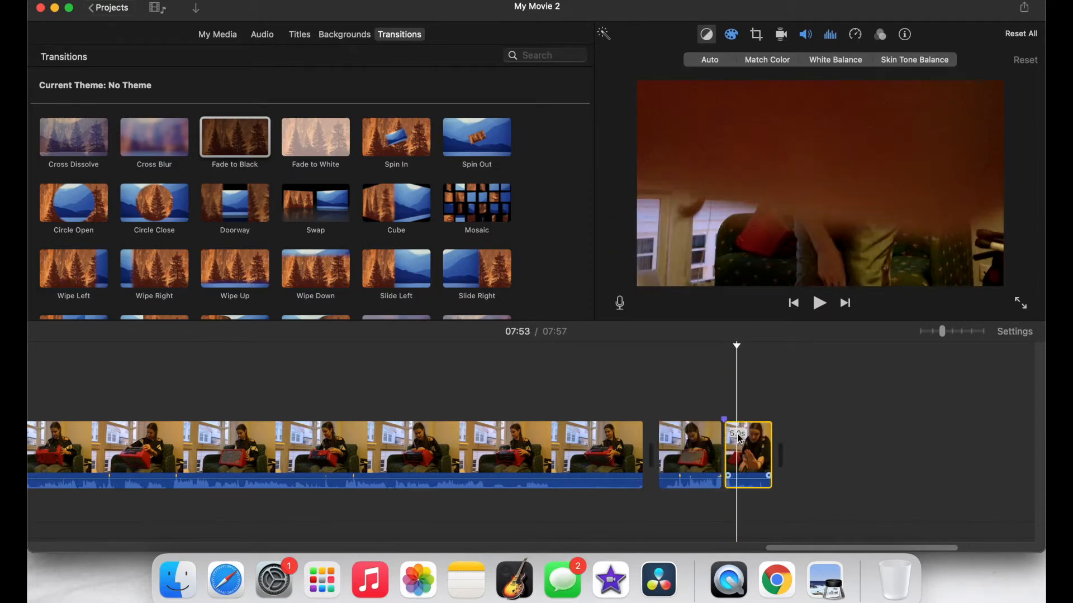
{"action": "key", "text": "Delete"}
Add a Fade to Black transition at the end of the last video clip
{"action": "left_click_drag", "start_coordinate": [233, 134], "coordinate": [738, 454]}
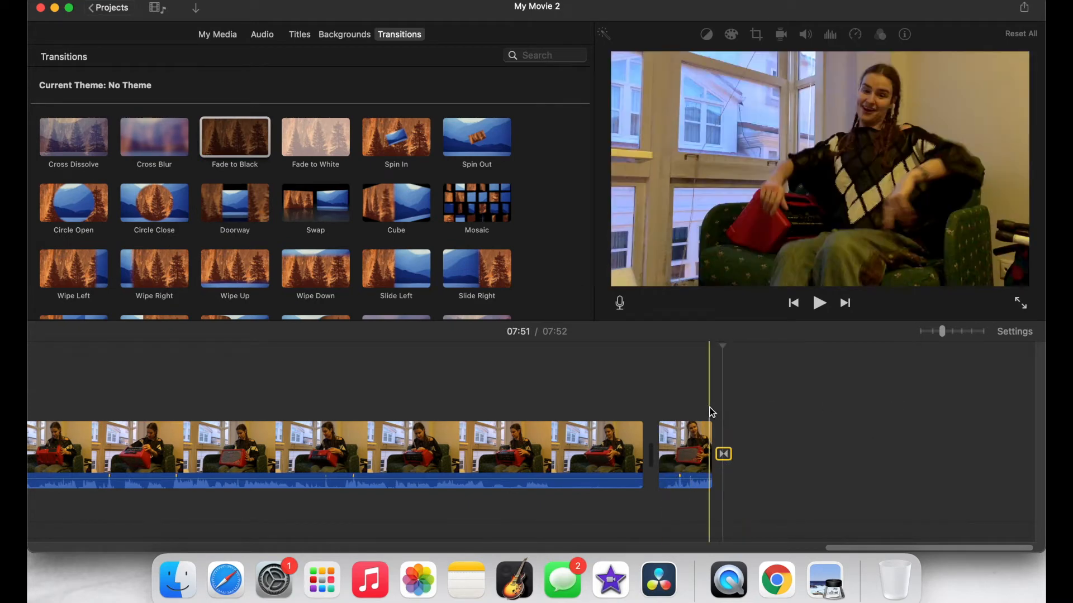
{"action": "key", "text": "super+minus"}
{"action": "key", "text": "super+minus"}
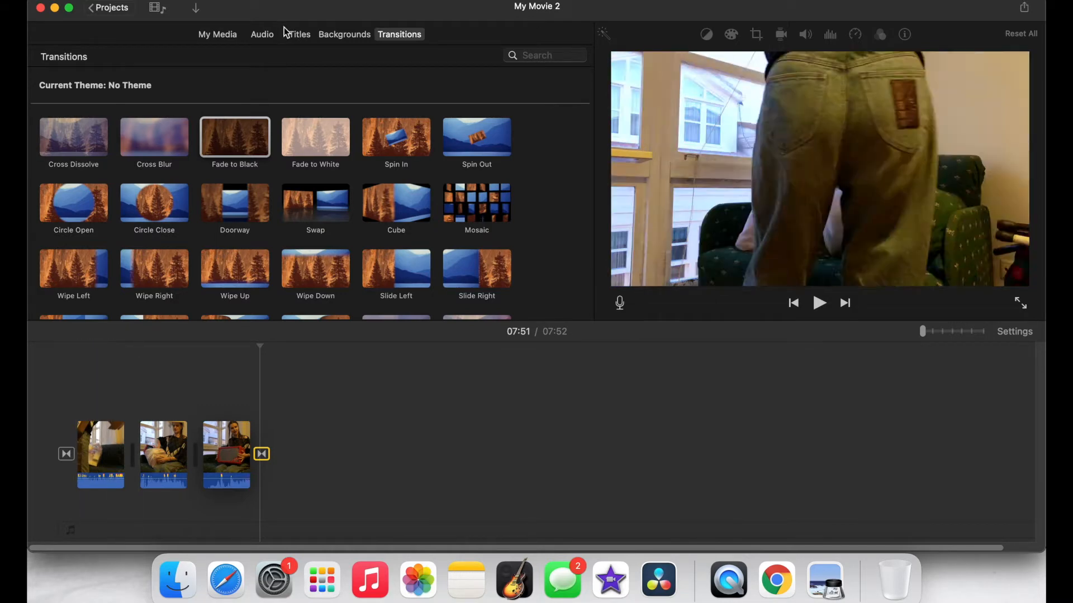
Search the music library for "copyri" and preview a track from the results
{"action": "key", "text": "super+2"}
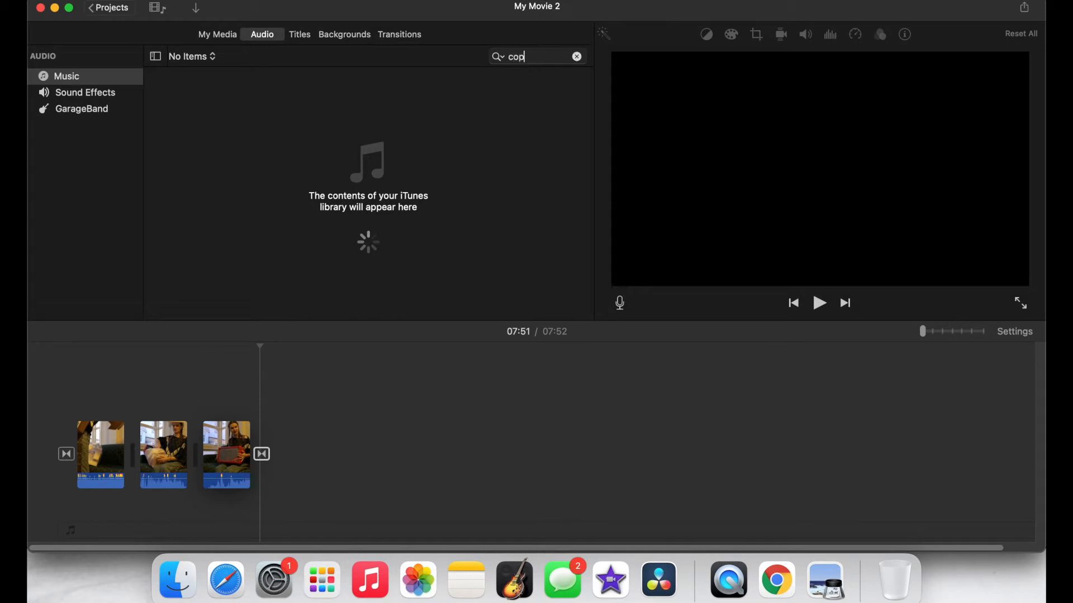
{"action": "type", "text": "i"}
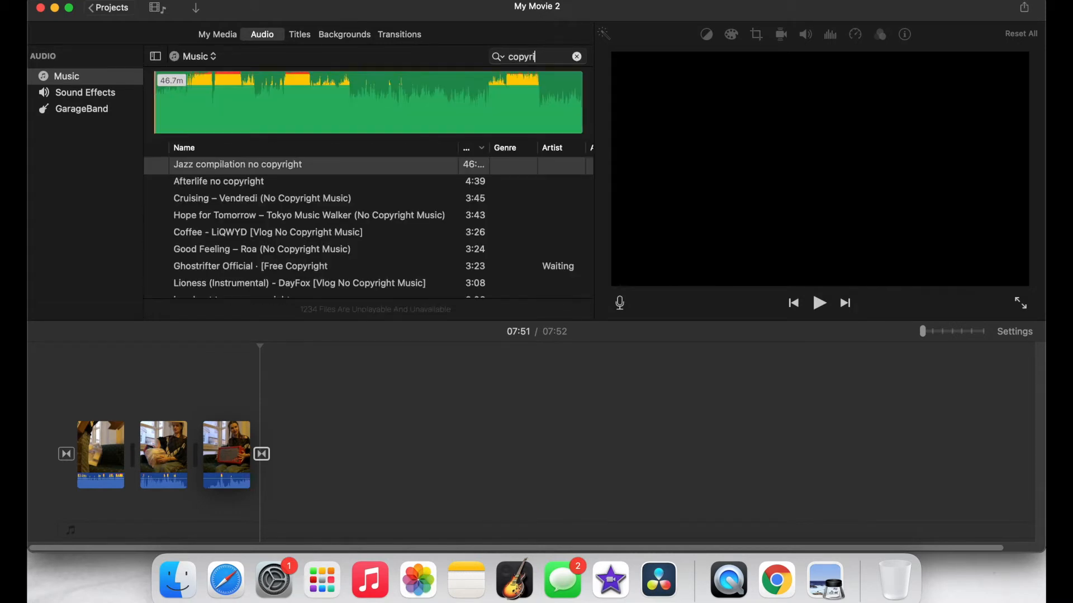
{"action": "scroll", "coordinate": [283, 224], "scroll_direction": "down", "scroll_amount": 8}
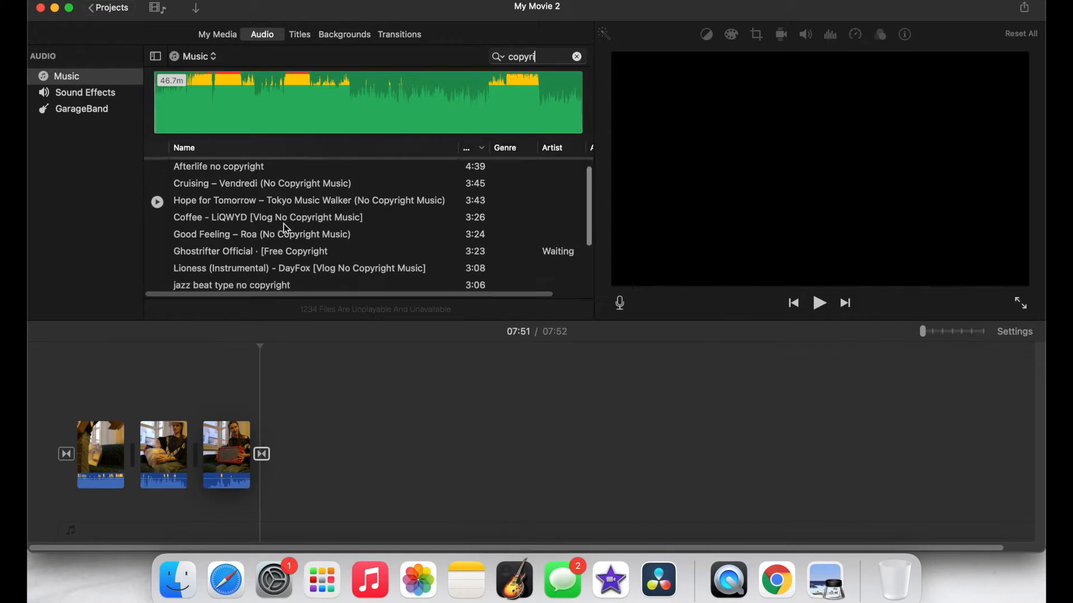
{"action": "scroll", "coordinate": [284, 223], "scroll_direction": "up", "scroll_amount": 1}
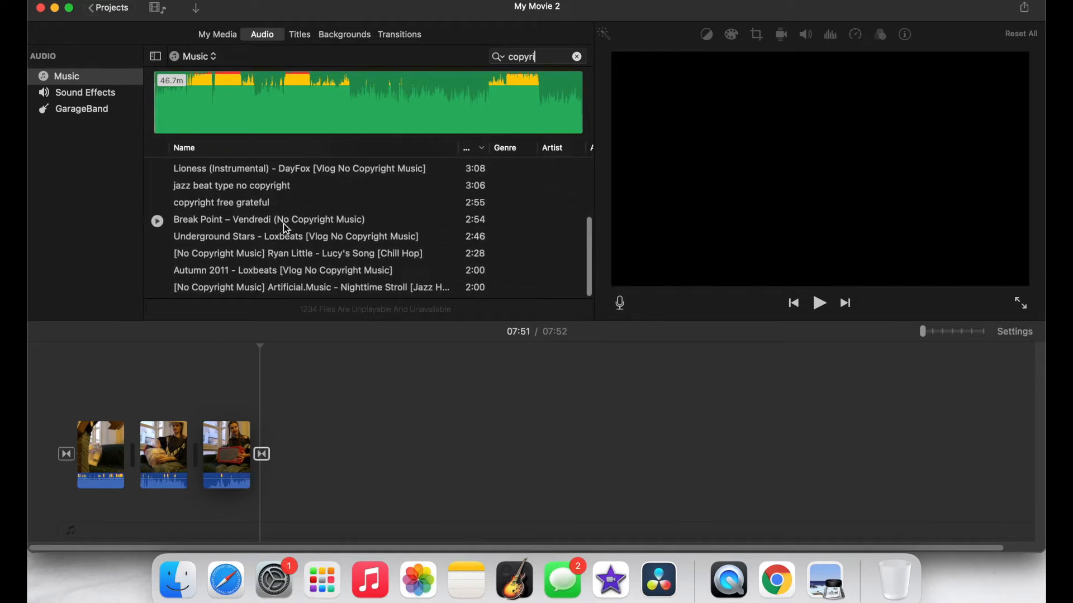
{"action": "scroll", "coordinate": [283, 223], "scroll_direction": "up", "scroll_amount": 1}
{"action": "scroll", "coordinate": [283, 224], "scroll_direction": "down", "scroll_amount": 1}
{"action": "left_click", "coordinate": [158, 205]}
{"action": "left_click", "coordinate": [158, 205]}
Add the whole "jazz beat type no copyright" track beneath the start of the video and lower its volume to about 8%
{"action": "scroll", "coordinate": [159, 208], "scroll_direction": "up", "scroll_amount": 3}
{"action": "left_click", "coordinate": [184, 236]}
{"action": "left_click_drag", "start_coordinate": [282, 102], "coordinate": [411, 102]}
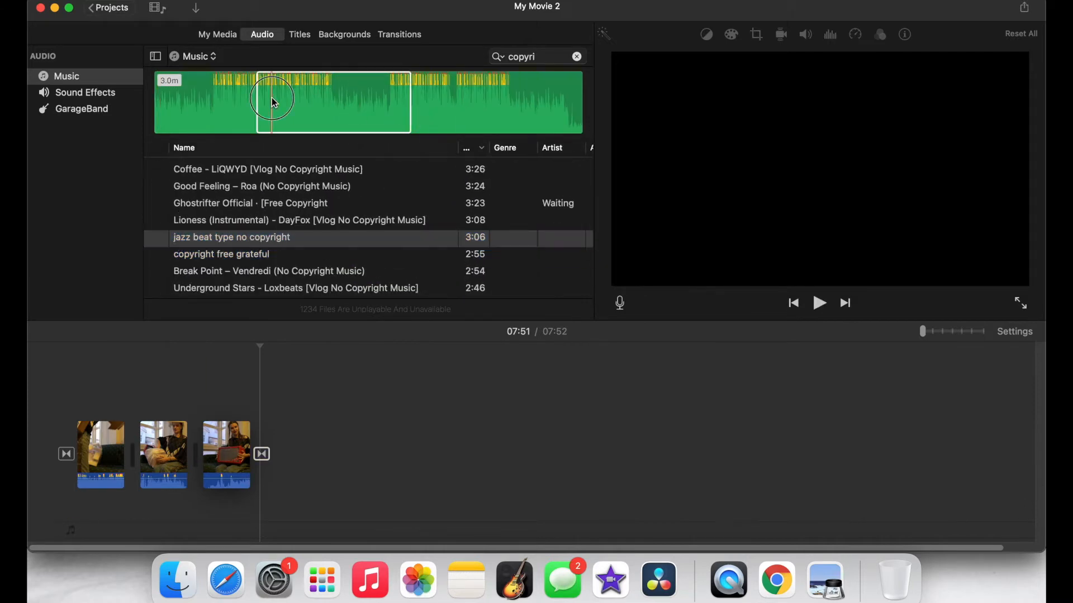
{"action": "left_click_drag", "start_coordinate": [208, 224], "coordinate": [91, 508]}
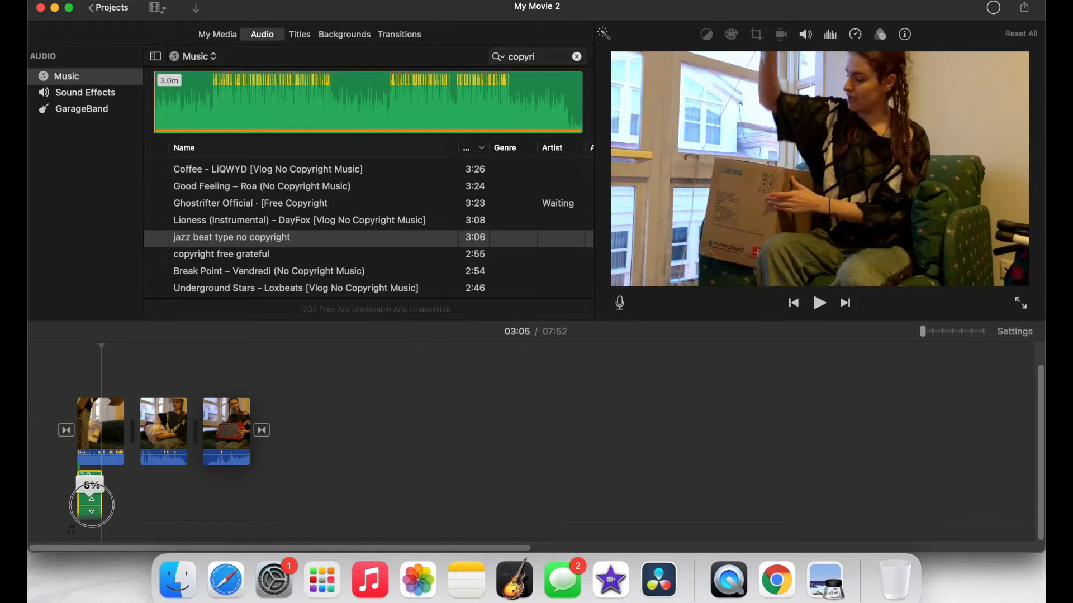
{"action": "left_click_drag", "start_coordinate": [91, 503], "coordinate": [92, 505]}
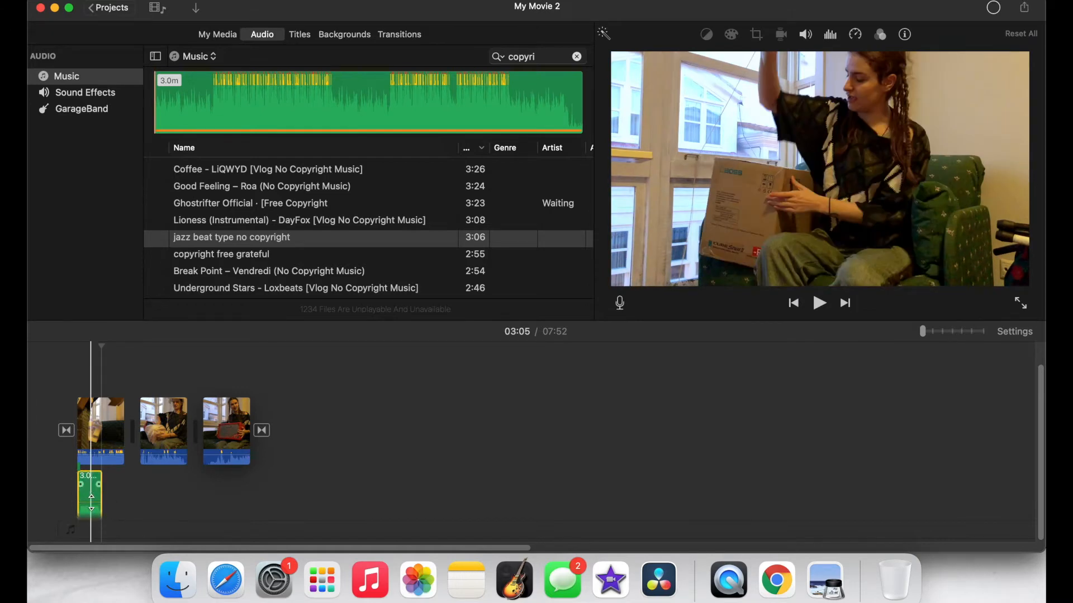
Find where the first music clip ends on the timeline and preview other no-copyright tracks to follow it
{"action": "scroll", "coordinate": [75, 505], "scroll_direction": "up", "scroll_amount": 5}
{"action": "scroll", "coordinate": [75, 505], "scroll_direction": "right", "scroll_amount": 12}
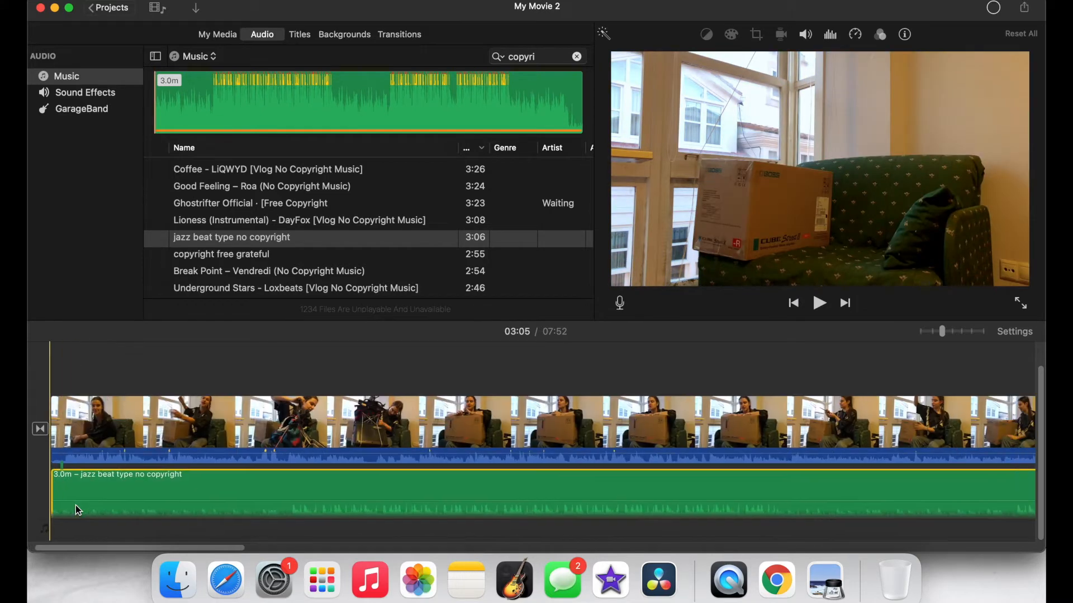
{"action": "scroll", "coordinate": [76, 505], "scroll_direction": "right", "scroll_amount": 10}
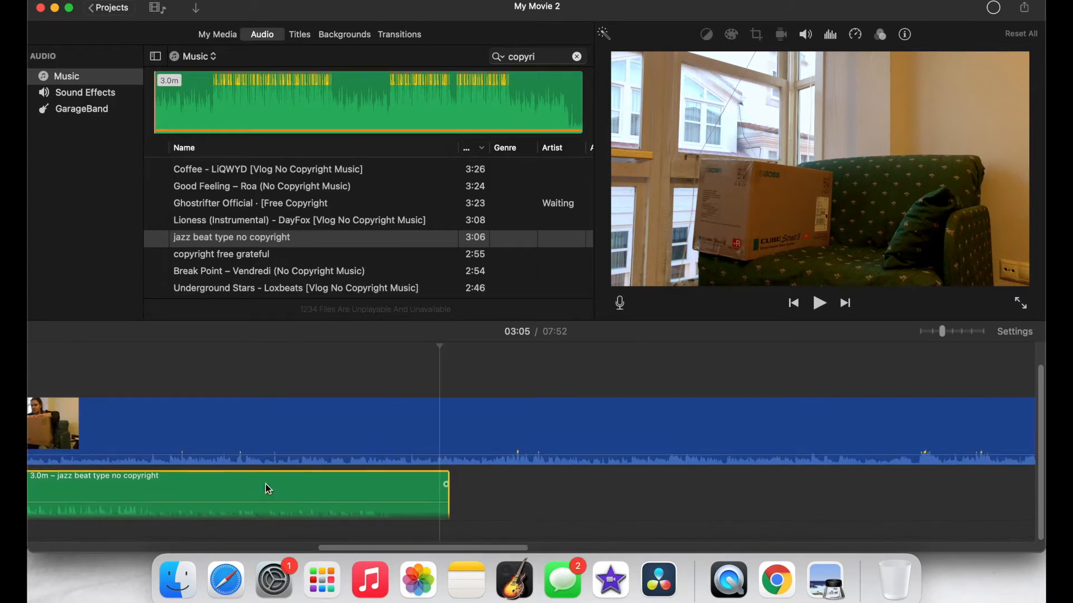
{"action": "left_click", "coordinate": [456, 503]}
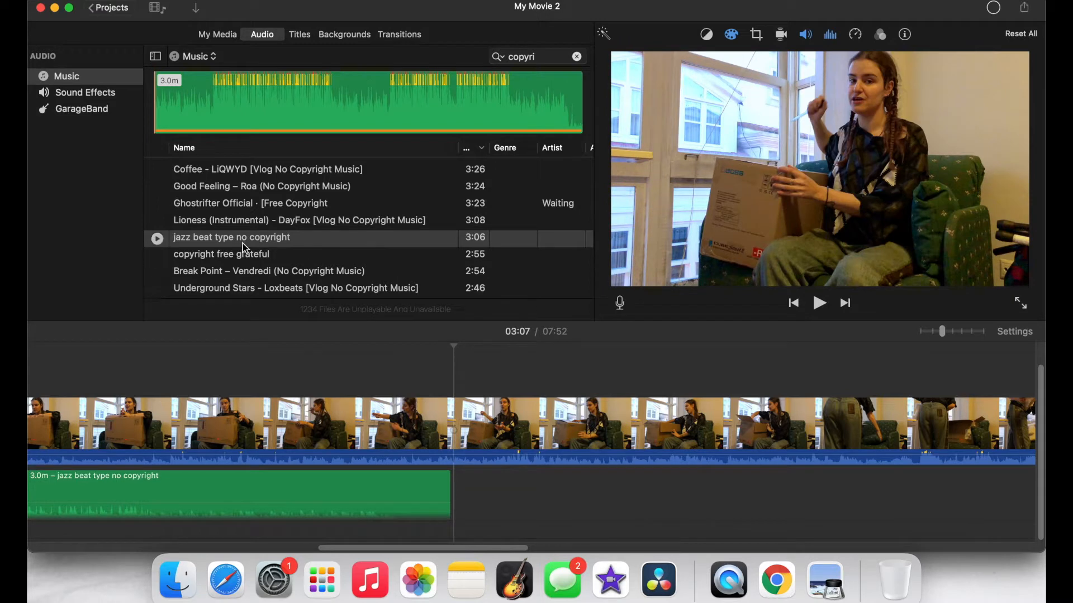
{"action": "scroll", "coordinate": [242, 245], "scroll_direction": "down", "scroll_amount": 1}
{"action": "scroll", "coordinate": [243, 245], "scroll_direction": "up", "scroll_amount": 2}
{"action": "left_click", "coordinate": [157, 223]}
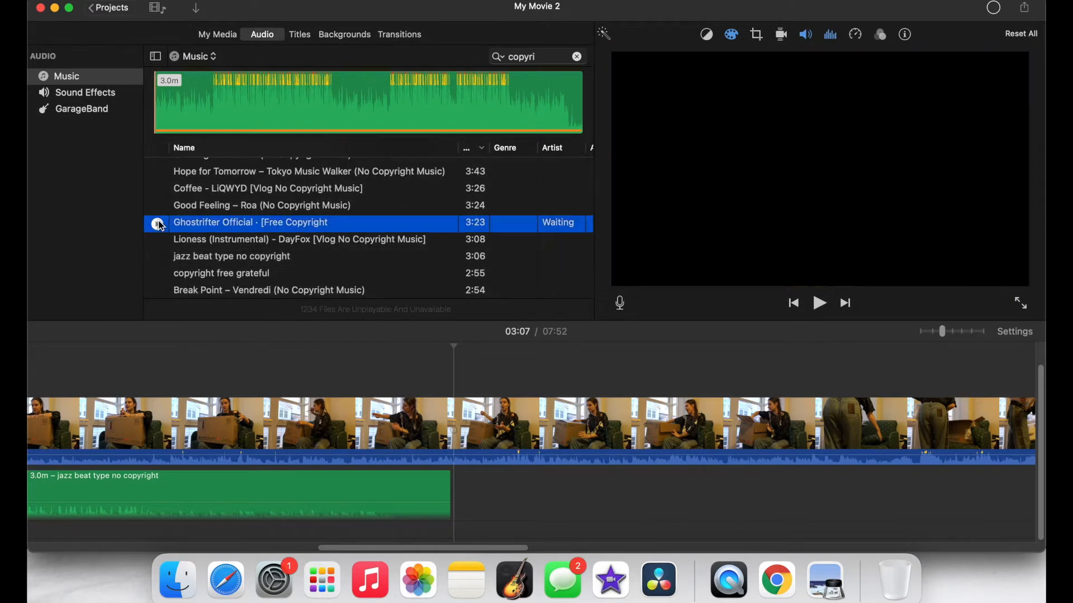
{"action": "left_click", "coordinate": [157, 189]}
{"action": "left_click", "coordinate": [157, 172]}
{"action": "scroll", "coordinate": [159, 167], "scroll_direction": "up", "scroll_amount": 2}
{"action": "left_click", "coordinate": [157, 166]}
Add the full "Jazz compilation no copyright" track directly after the first music clip
{"action": "left_click", "coordinate": [253, 106]}
{"action": "left_click_drag", "start_coordinate": [253, 106], "coordinate": [500, 505]}
{"action": "scroll", "coordinate": [302, 505], "scroll_direction": "down", "scroll_amount": 5}
{"action": "key", "text": "space"}
Split the Jazz compilation clip beneath the video at 07:45 and select the piece before the cut
{"action": "left_click", "coordinate": [193, 497]}
{"action": "key", "text": "super+b"}
{"action": "left_click", "coordinate": [251, 502]}
{"action": "key", "text": "super+b"}
{"action": "left_click", "coordinate": [160, 503]}
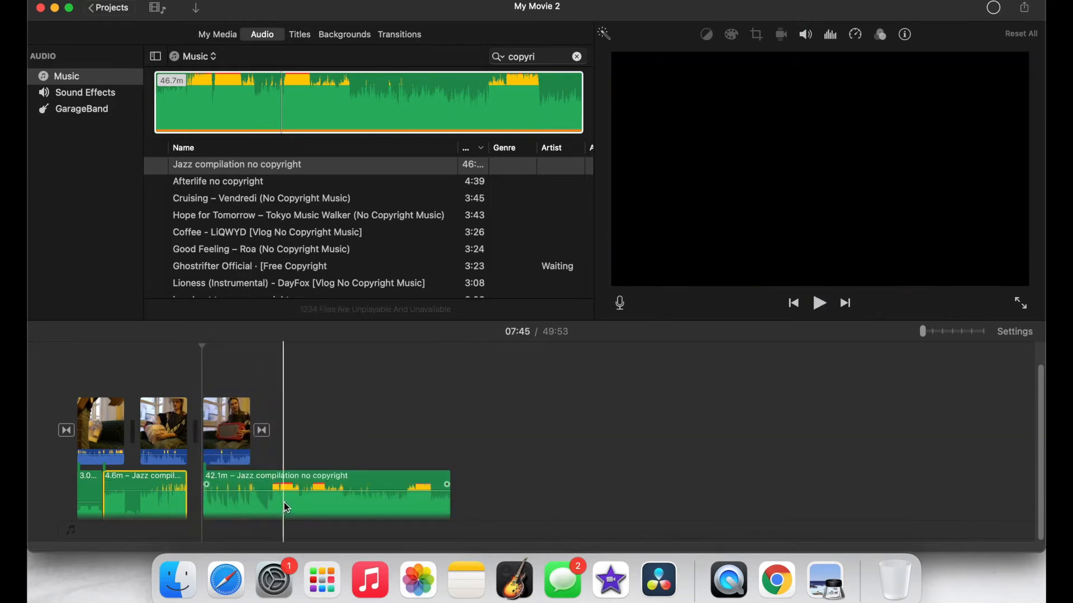
Rearrange the Jazz compilation pieces under the video and shorten the one following the first track to about 3.4 minutes
{"action": "key", "text": "Delete"}
{"action": "left_click_drag", "start_coordinate": [250, 503], "coordinate": [492, 519]}
{"action": "key", "text": "space"}
{"action": "left_click_drag", "start_coordinate": [205, 506], "coordinate": [140, 505]}
{"action": "left_click_drag", "start_coordinate": [449, 502], "coordinate": [277, 501]}
{"action": "left_click", "coordinate": [316, 447]}
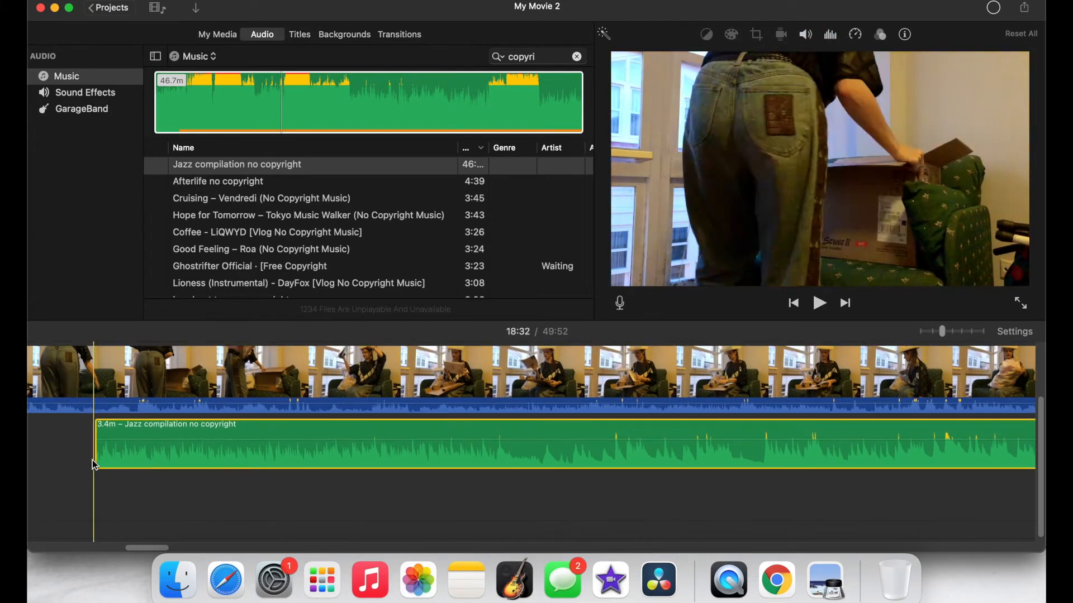
Trim the start of the Jazz compilation clip to leave about 2.6 minutes, and place it directly after the first music track
{"action": "left_click_drag", "start_coordinate": [95, 447], "coordinate": [153, 461]}
{"action": "key", "text": "space"}
{"action": "key", "text": "super+minus"}
{"action": "key", "text": "space"}
{"action": "scroll", "coordinate": [469, 448], "scroll_direction": "right", "scroll_amount": 2}
{"action": "left_click_drag", "start_coordinate": [365, 436], "coordinate": [366, 446]}
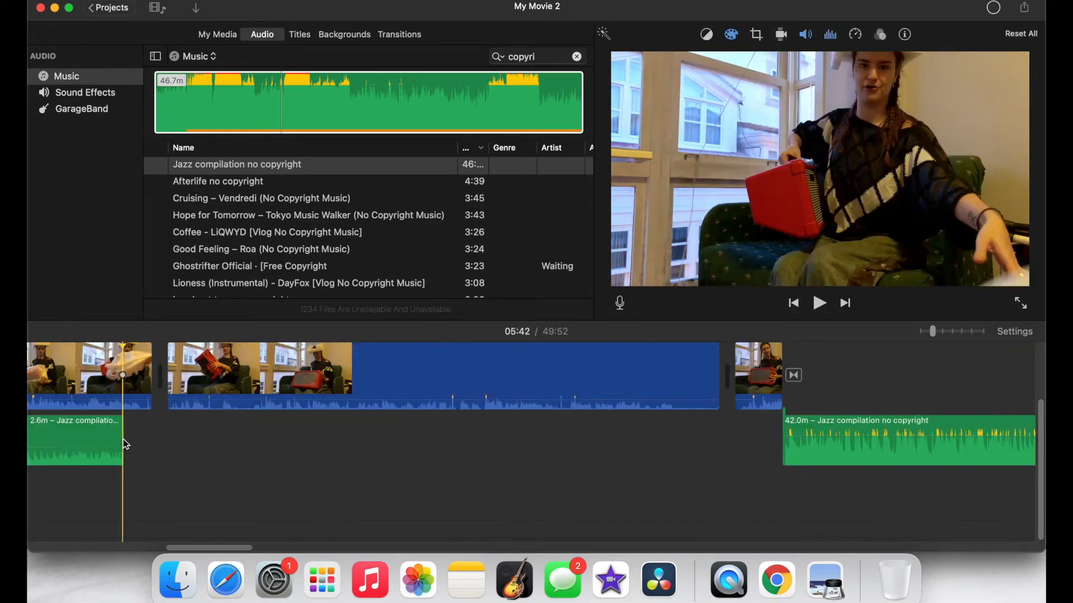
Extend the Jazz compilation clip to the end of the video with a fade-out, and adjust the volume of both music clips
{"action": "key", "text": "space"}
{"action": "left_click_drag", "start_coordinate": [126, 439], "coordinate": [780, 480]}
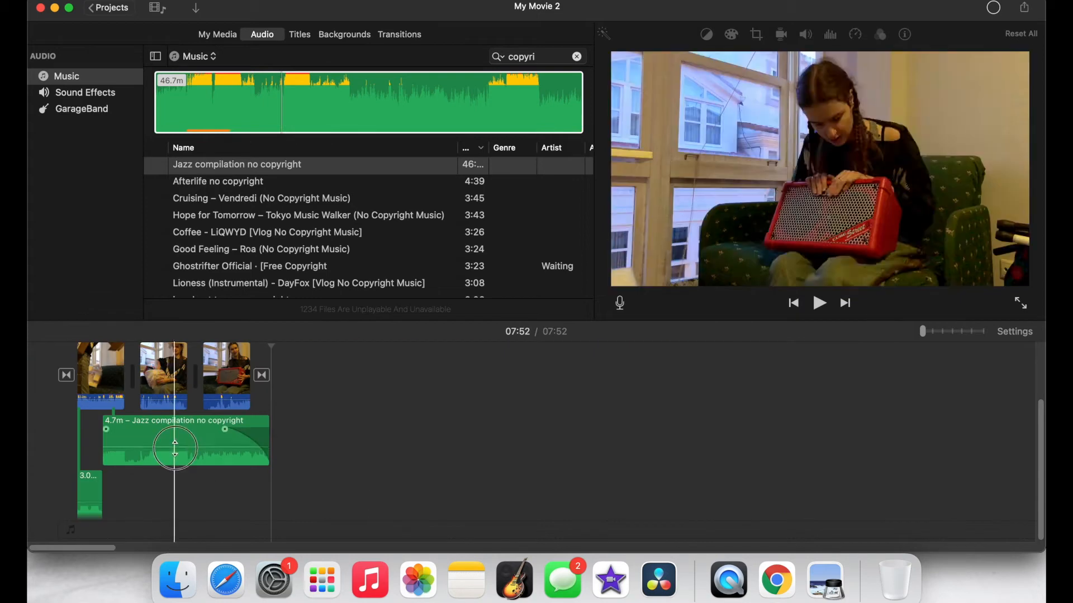
{"action": "left_click_drag", "start_coordinate": [92, 475], "coordinate": [91, 505]}
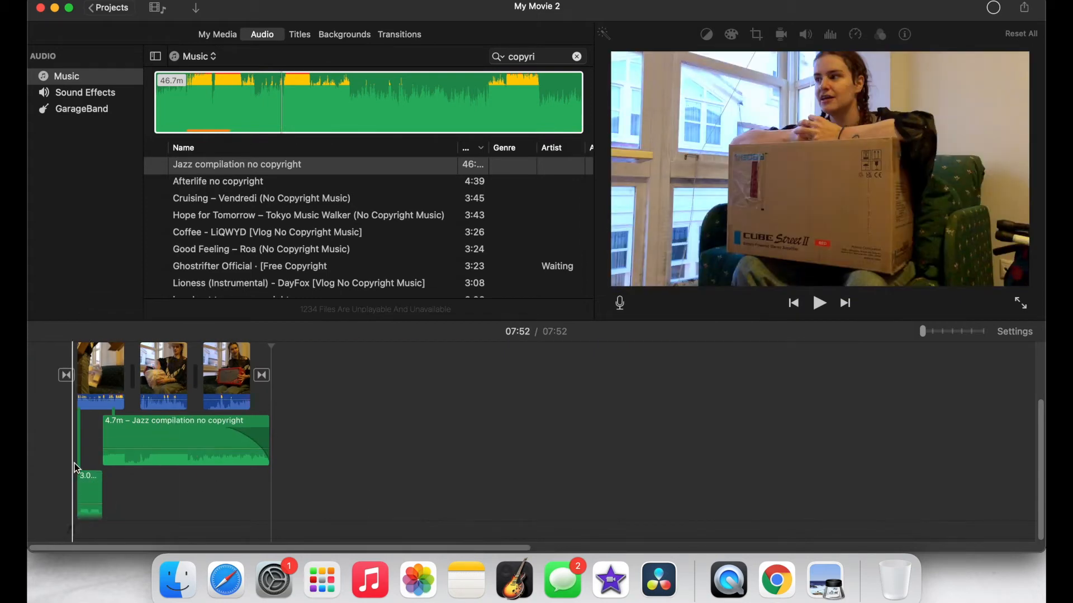
{"action": "key", "text": "Delete"}
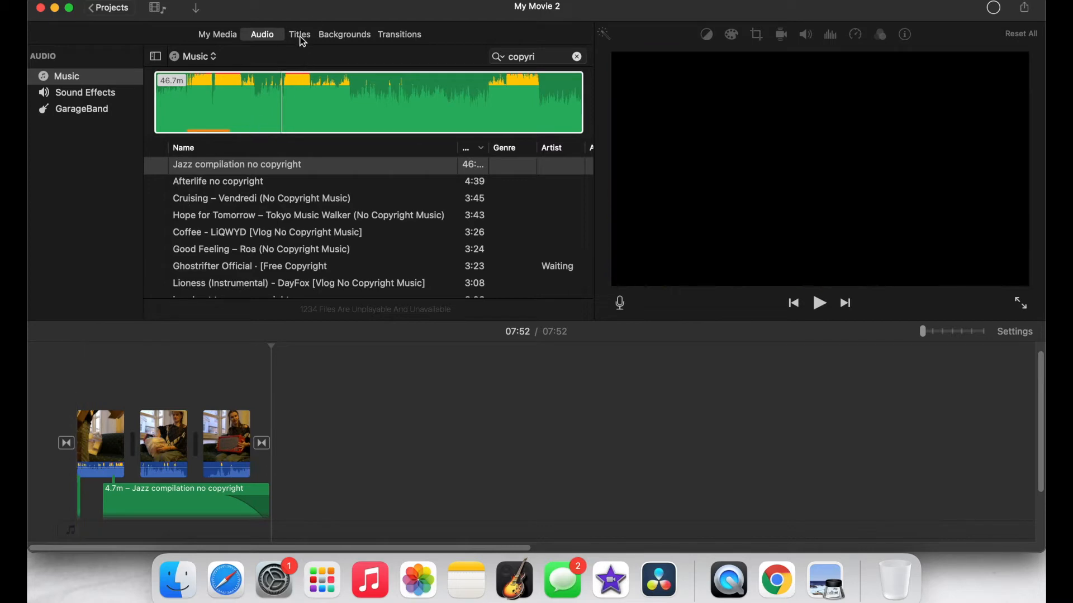
Add a Standard title above the first video clip at about 00:39 and open its text for editing
{"action": "left_click", "coordinate": [300, 35]}
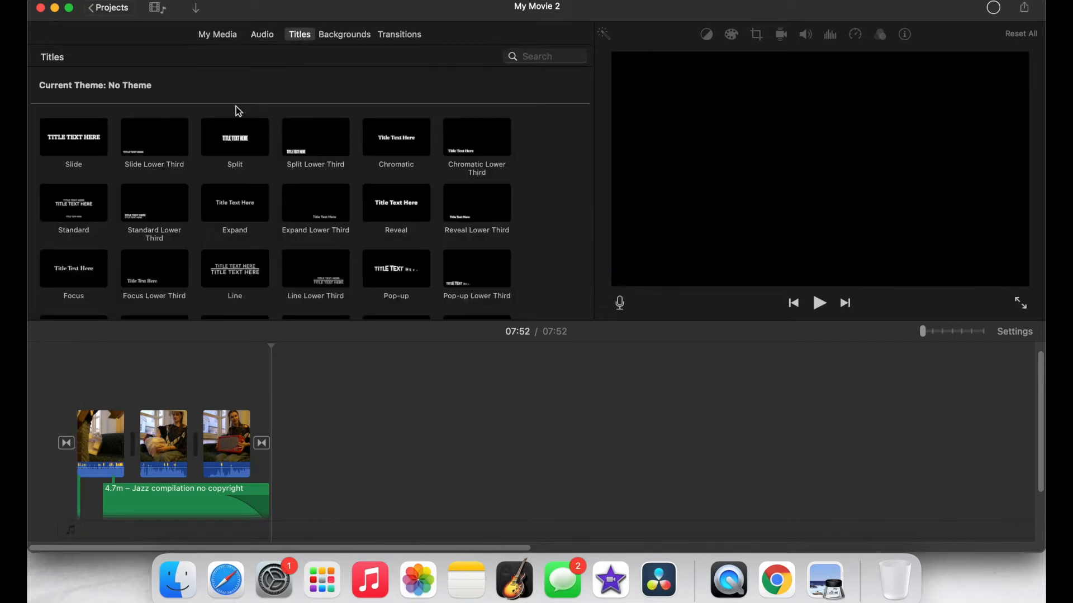
{"action": "left_click", "coordinate": [70, 205]}
{"action": "left_click", "coordinate": [80, 347]}
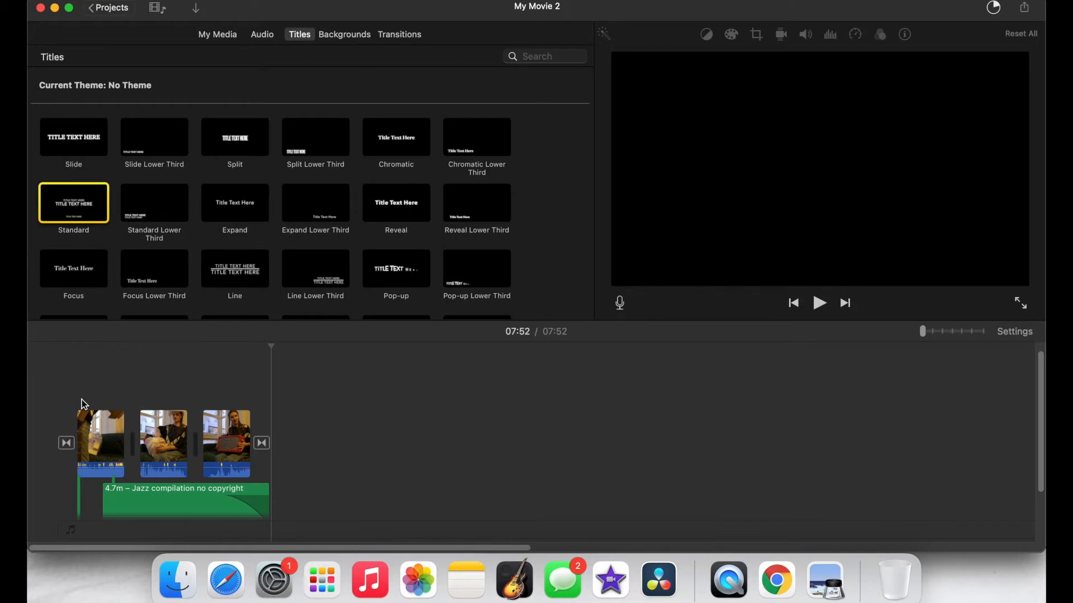
{"action": "left_click_drag", "start_coordinate": [81, 399], "coordinate": [82, 399]}
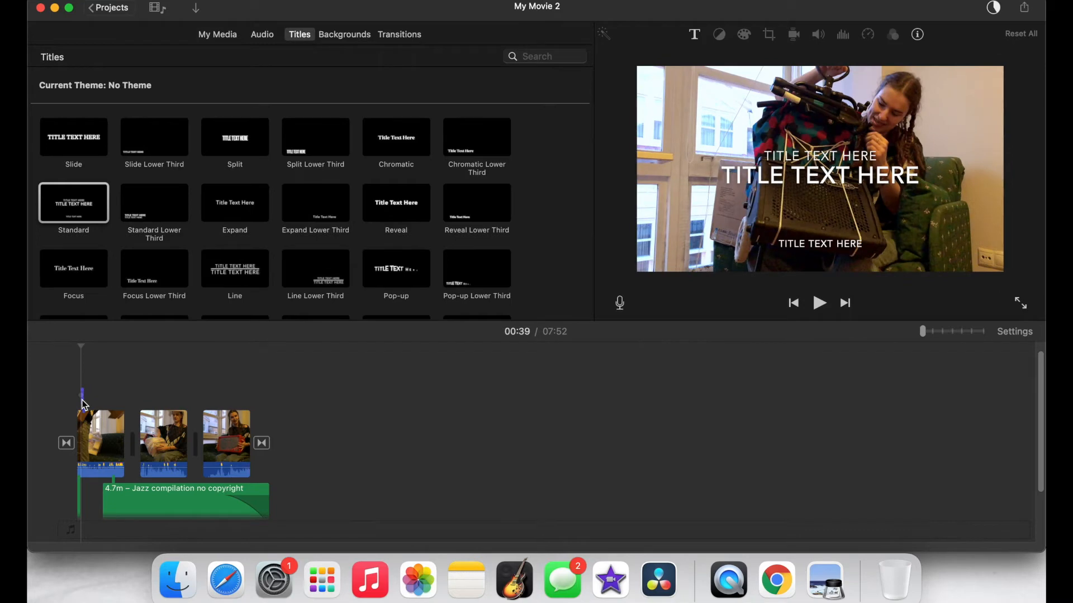
{"action": "left_click", "coordinate": [83, 403]}
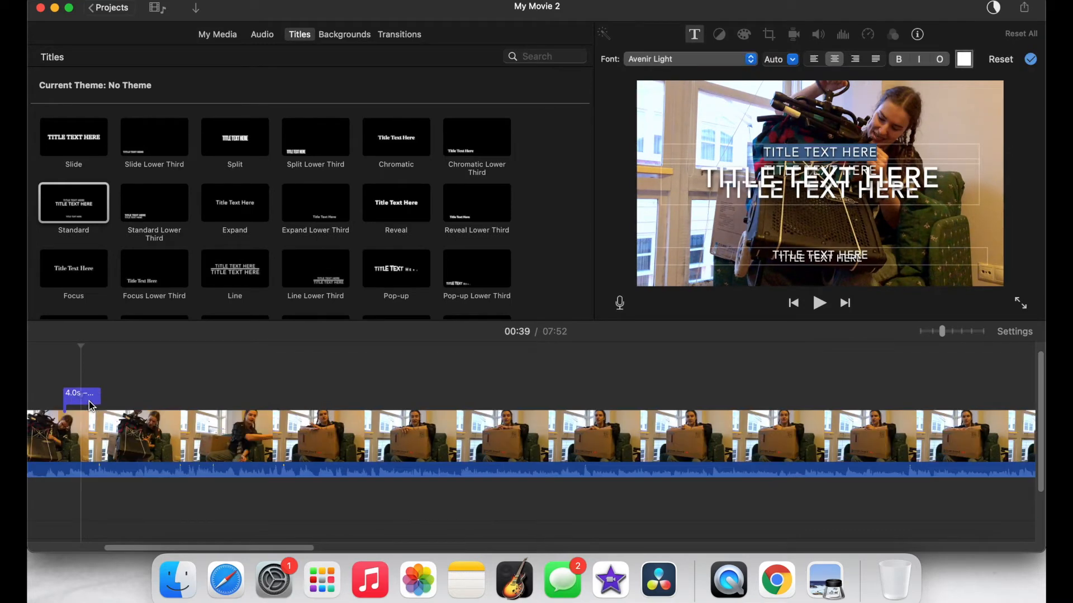
Move the four-second Standard title to the start of the first video clip
{"action": "scroll", "coordinate": [89, 401], "scroll_direction": "left", "scroll_amount": 5}
{"action": "scroll", "coordinate": [88, 401], "scroll_direction": "down", "scroll_amount": 1}
{"action": "scroll", "coordinate": [89, 401], "scroll_direction": "left", "scroll_amount": 3}
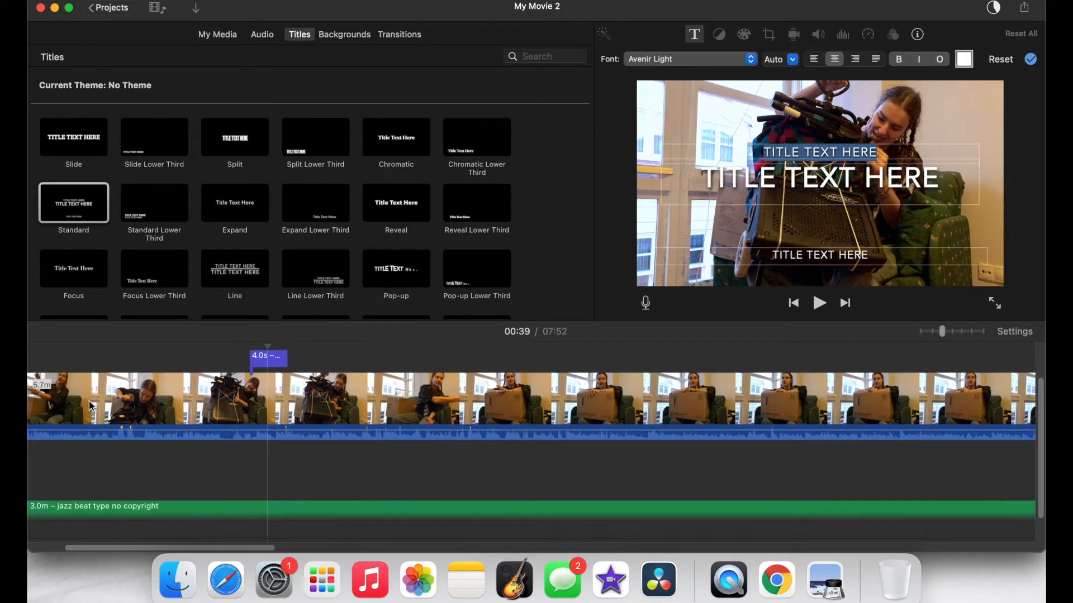
{"action": "scroll", "coordinate": [89, 402], "scroll_direction": "left", "scroll_amount": 4}
{"action": "scroll", "coordinate": [88, 401], "scroll_direction": "up", "scroll_amount": 1}
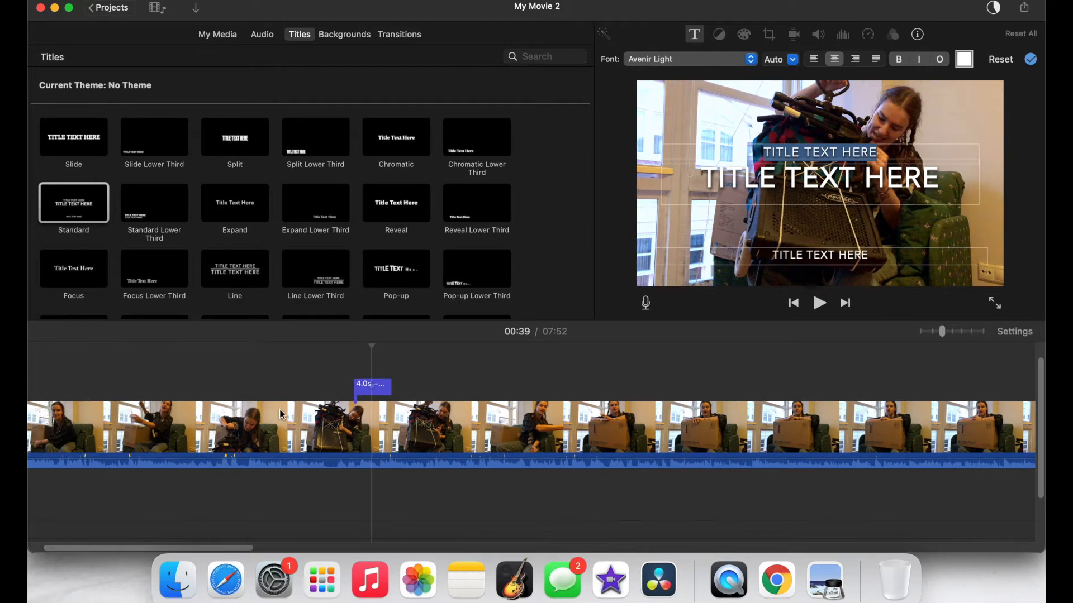
{"action": "scroll", "coordinate": [539, 349], "scroll_direction": "left", "scroll_amount": 5}
{"action": "scroll", "coordinate": [538, 348], "scroll_direction": "down", "scroll_amount": 1}
{"action": "scroll", "coordinate": [538, 349], "scroll_direction": "up", "scroll_amount": 1}
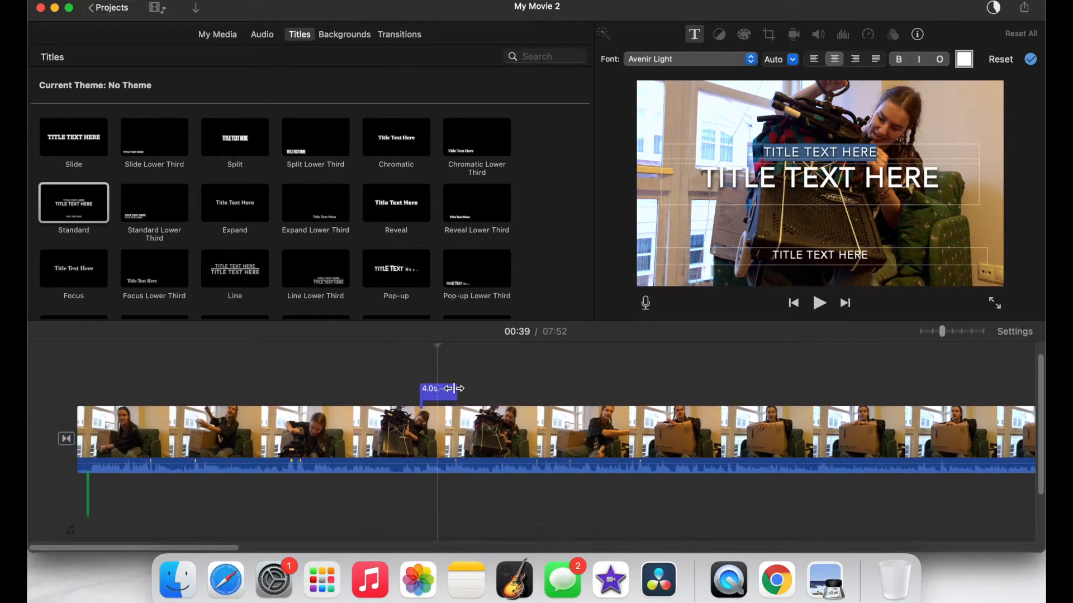
{"action": "left_click", "coordinate": [435, 397]}
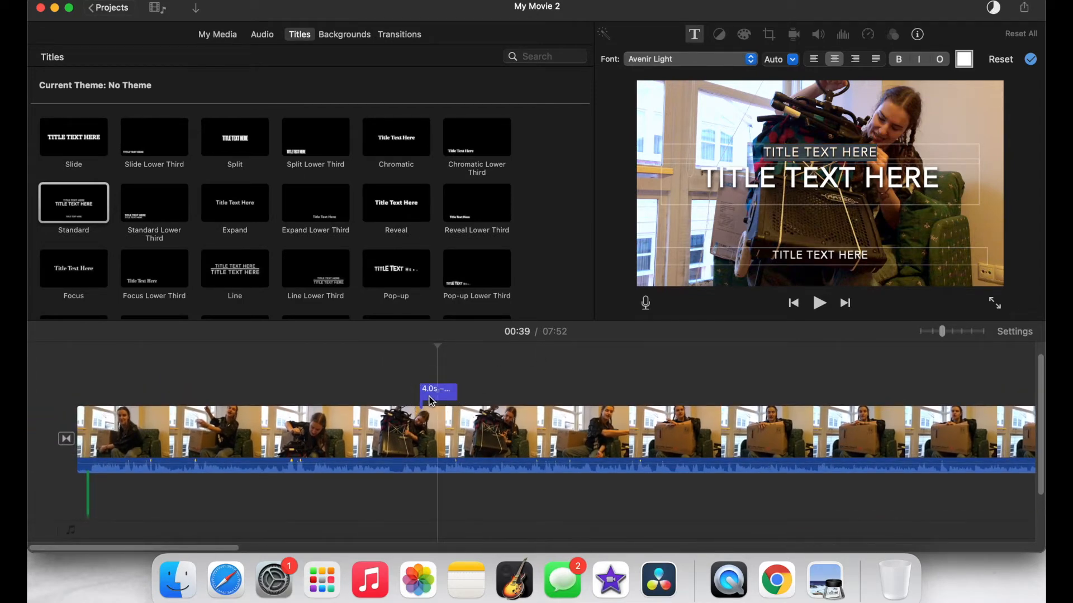
{"action": "left_click_drag", "start_coordinate": [431, 400], "coordinate": [97, 397]}
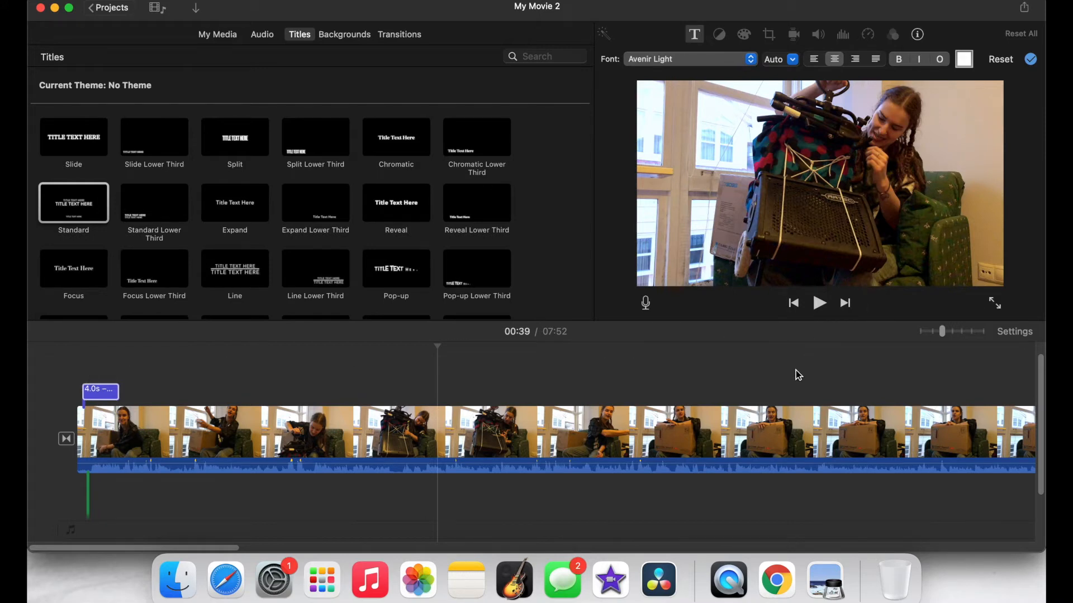
Copy the footage of the bagged red amp being unwrapped, from about 05:34, and place it as a roughly 14-second opening clip
{"action": "scroll", "coordinate": [796, 370], "scroll_direction": "right", "scroll_amount": 5}
{"action": "scroll", "coordinate": [796, 369], "scroll_direction": "right", "scroll_amount": 8}
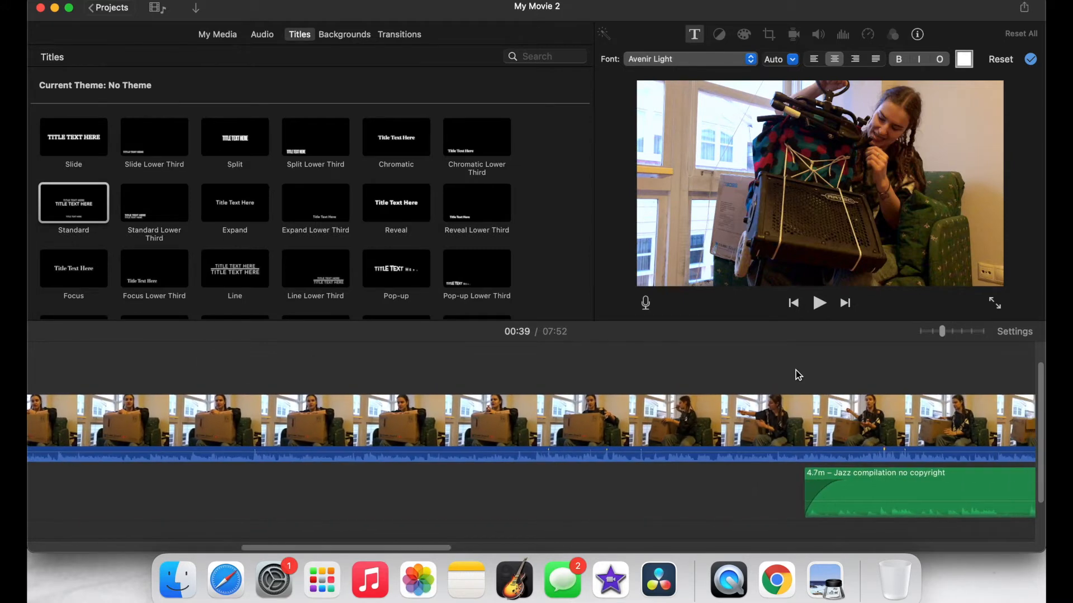
{"action": "scroll", "coordinate": [796, 370], "scroll_direction": "right", "scroll_amount": 8}
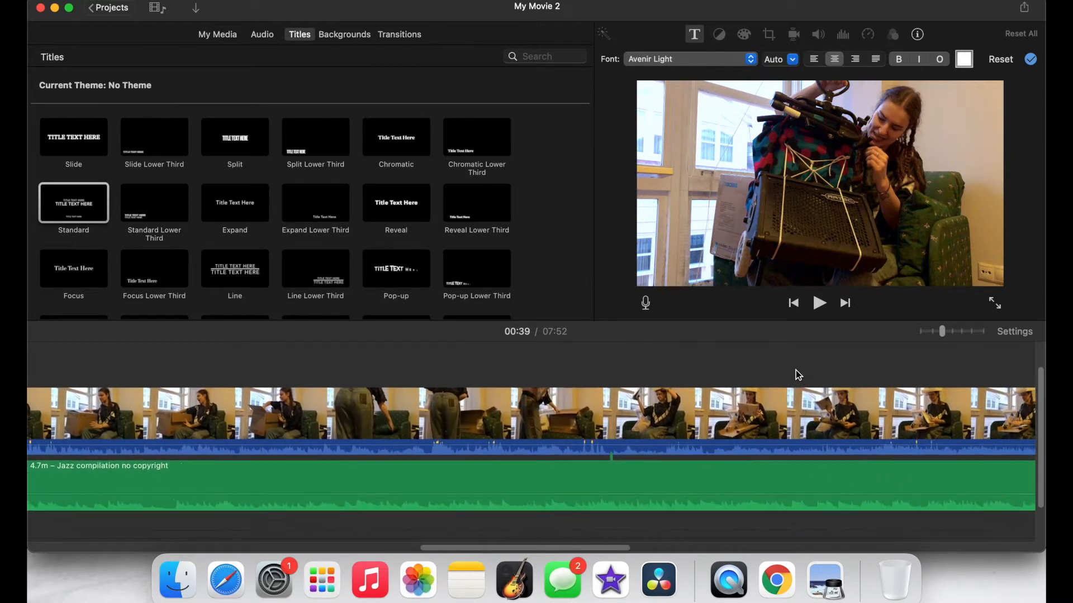
{"action": "scroll", "coordinate": [795, 371], "scroll_direction": "right", "scroll_amount": 10}
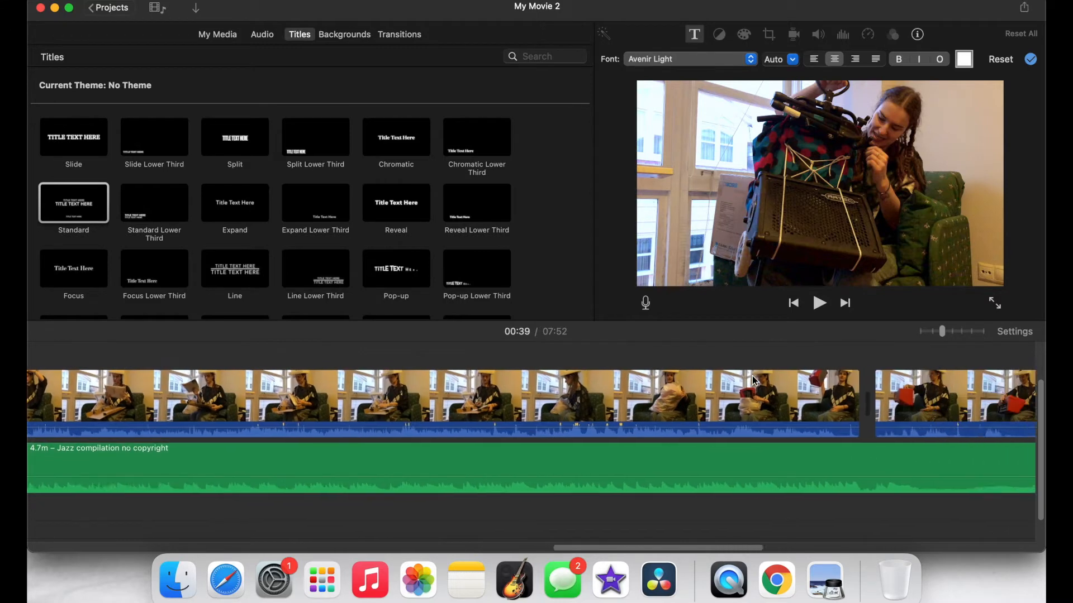
{"action": "scroll", "coordinate": [754, 381], "scroll_direction": "right", "scroll_amount": 6}
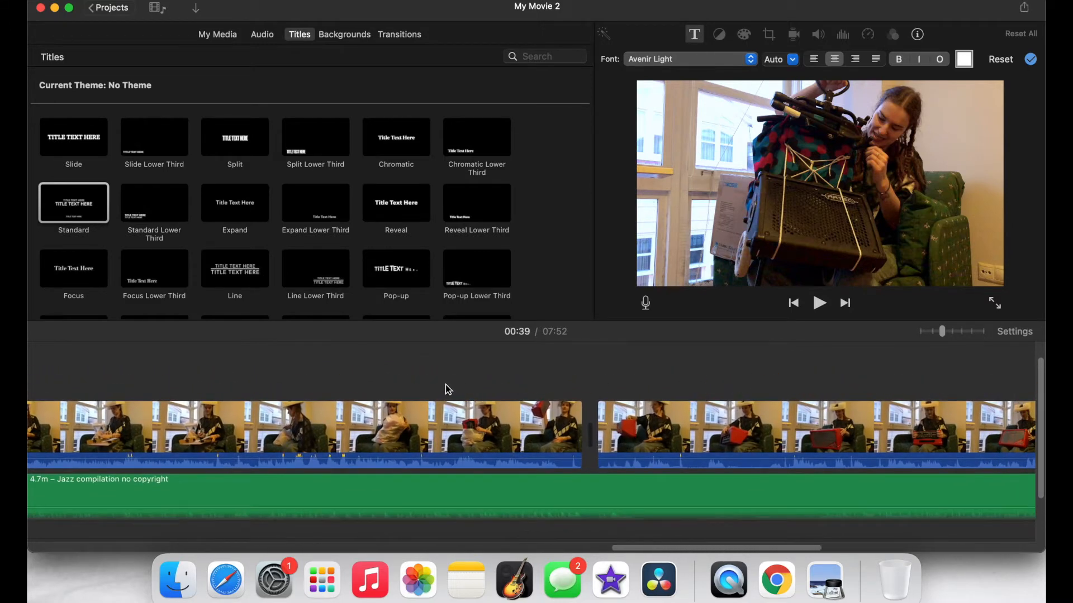
{"action": "left_click", "coordinate": [422, 385]}
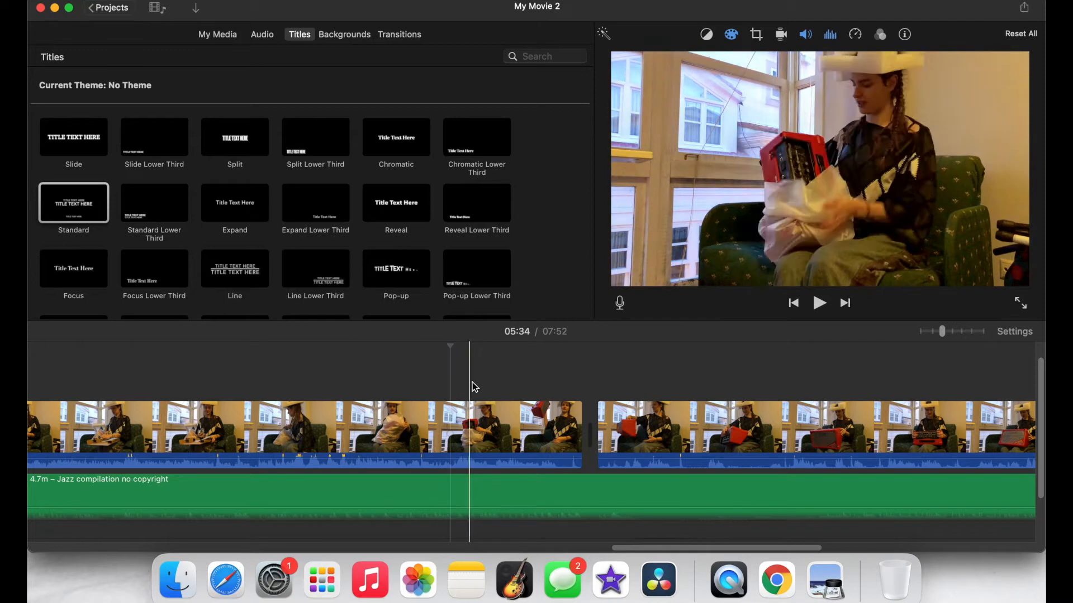
{"action": "key", "text": "space"}
{"action": "left_click", "coordinate": [495, 437]}
{"action": "key", "text": "super+b"}
{"action": "right_click", "coordinate": [358, 437]}
{"action": "left_click", "coordinate": [395, 426]}
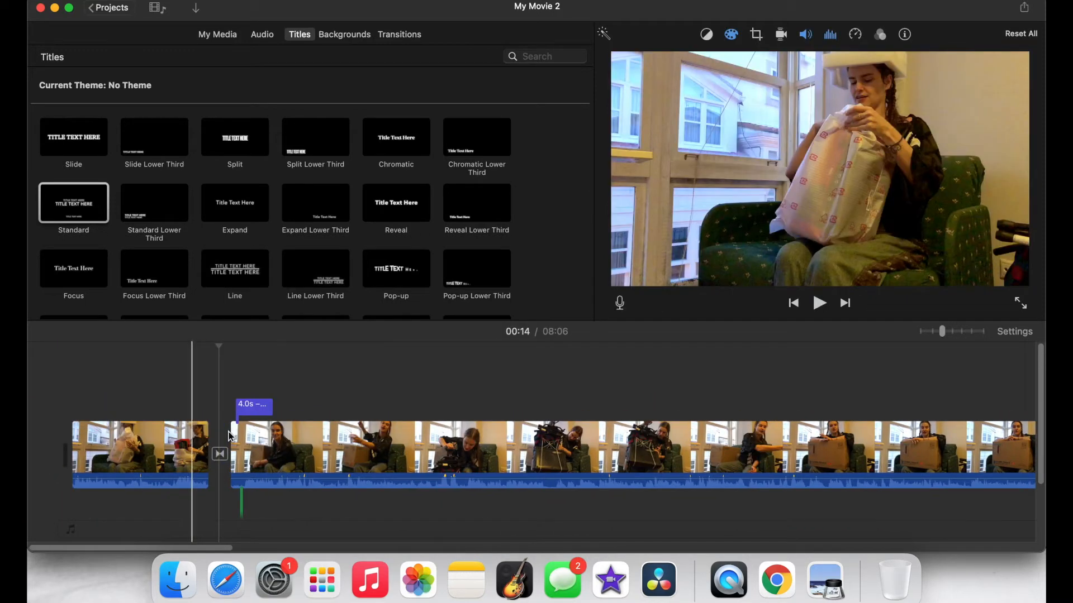
Move the opening fade to the start of the new first clip, and add a Cross Dissolve between it and the next clip
{"action": "left_click_drag", "start_coordinate": [223, 462], "coordinate": [65, 464]}
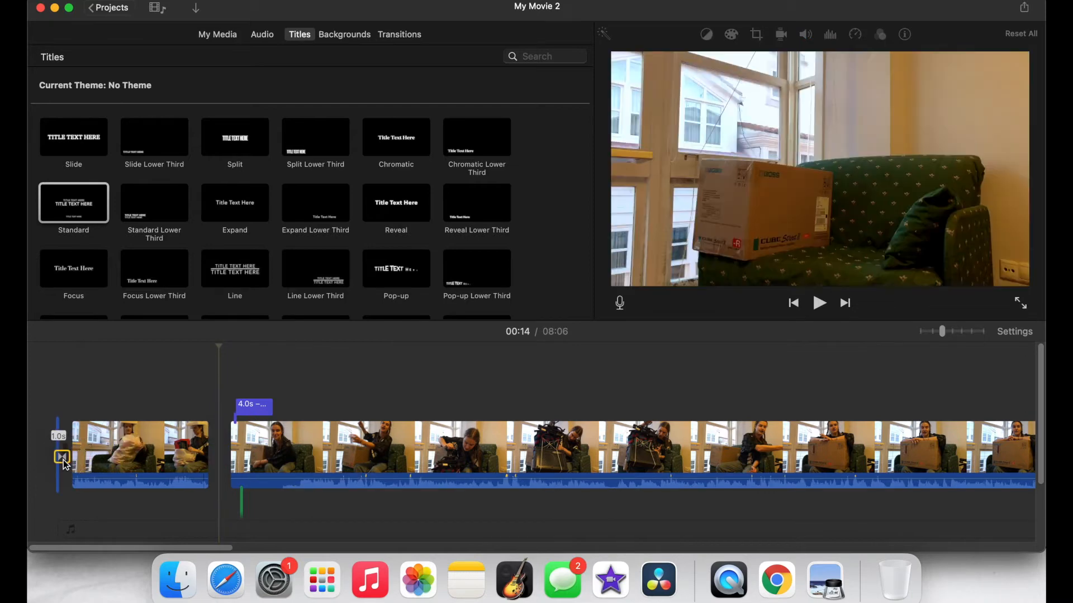
{"action": "left_click", "coordinate": [410, 35]}
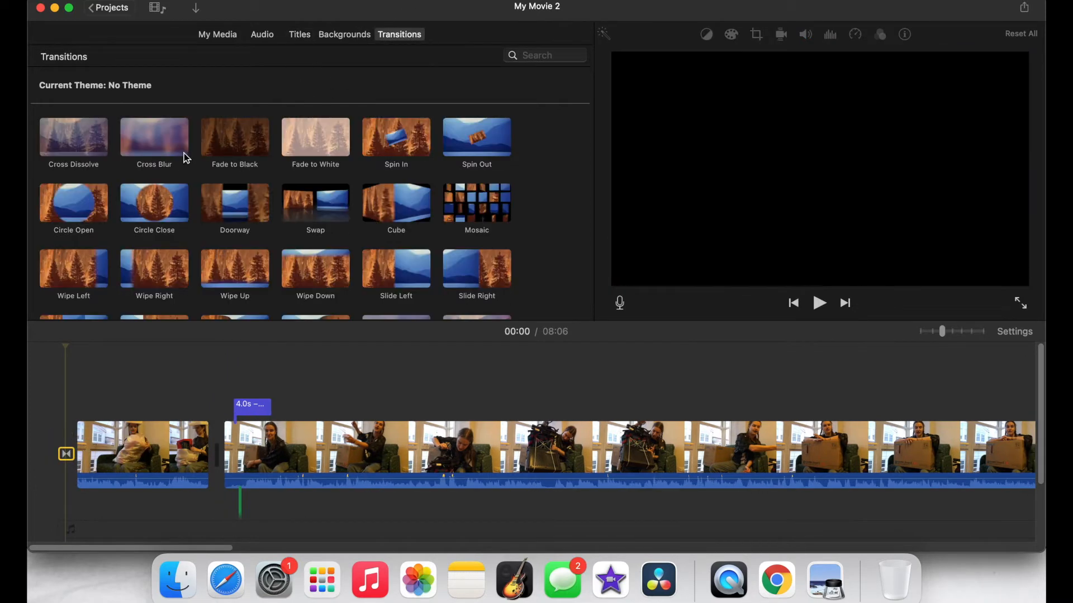
{"action": "left_click_drag", "start_coordinate": [88, 150], "coordinate": [216, 450]}
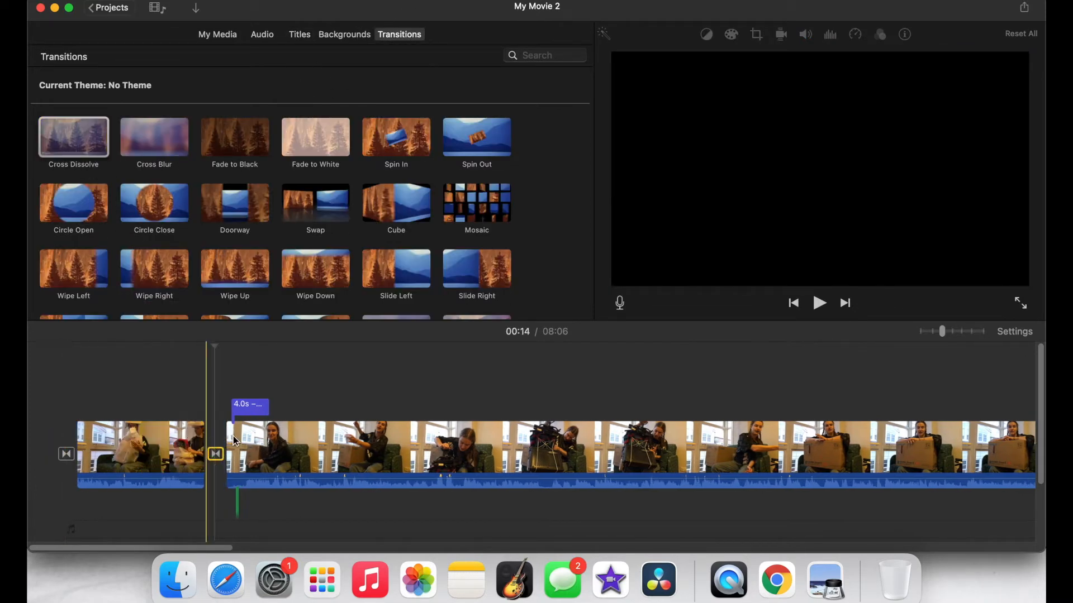
Place the Standard title over the opening clip with a duration of 11 seconds, and set its upper line to "UNBOXING"
{"action": "left_click_drag", "start_coordinate": [249, 408], "coordinate": [190, 414]}
{"action": "double_click", "coordinate": [160, 408]}
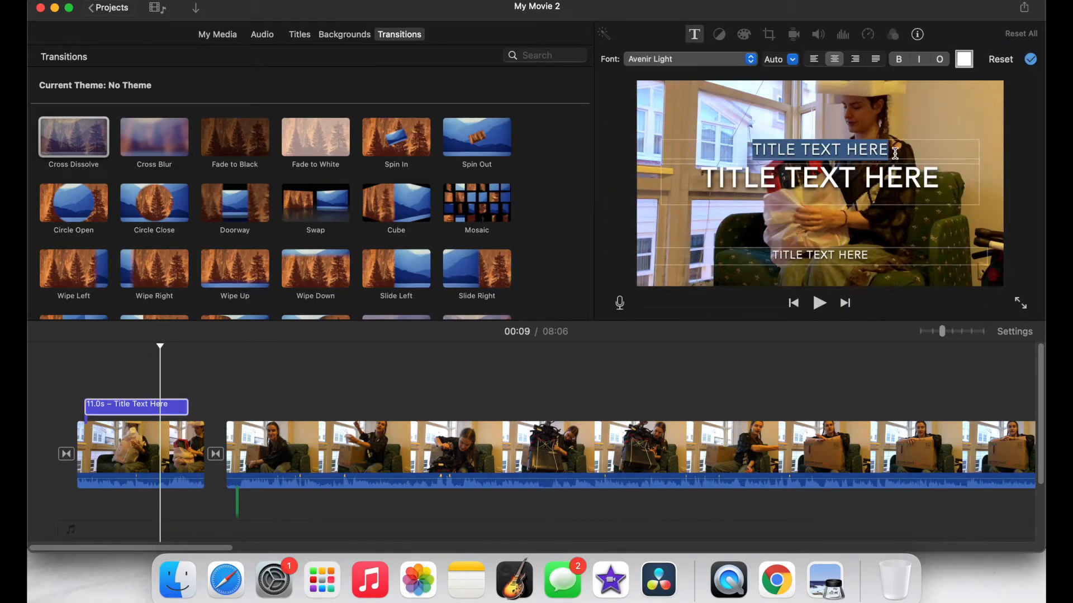
{"action": "type", "text": "BEHIND THE SAX"}
{"action": "key", "text": "Tab"}
{"action": "type", "text": "ROLAND BOSS CUBE"}
{"action": "triple_click", "coordinate": [828, 151]}
{"action": "type", "text": "UNBOXING"}
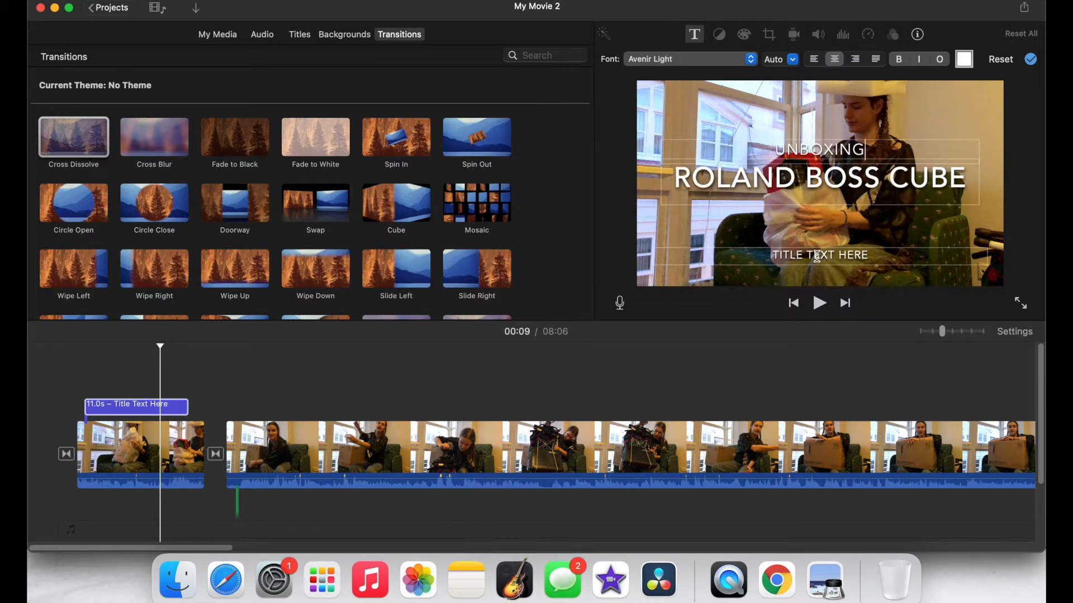
Set the opening title's main line to "ROLAND X BOSS CUBE" and its lower line to the creator's full name and "BEHIND THE SAX"
{"action": "key", "text": "Tab"}
{"action": "type", "text": "ROLAND X BOSS CUBE"}
{"action": "key", "text": "Tab"}
{"action": "type", "text": "BEHIND THE SAX"}
{"action": "key", "text": "Tab"}
{"action": "type", "text": "SOPHIE SIMONDS"}
{"action": "left_click", "coordinate": [820, 179]}
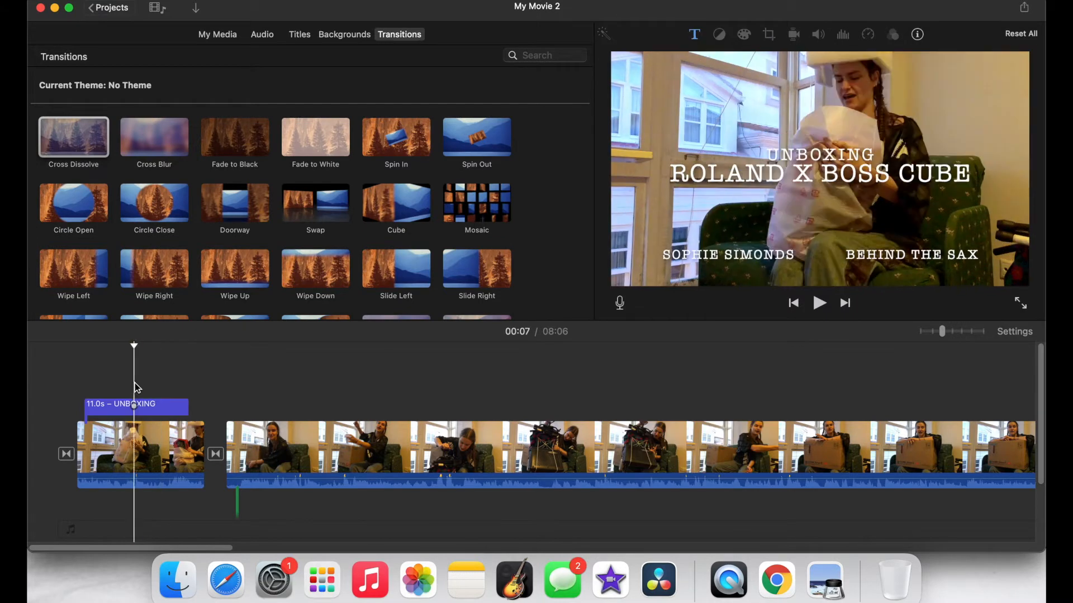
Review the opening title with the sound muted, and check the clips and music along the timeline up to about 05:45
{"action": "key", "text": "XF86AudioMute"}
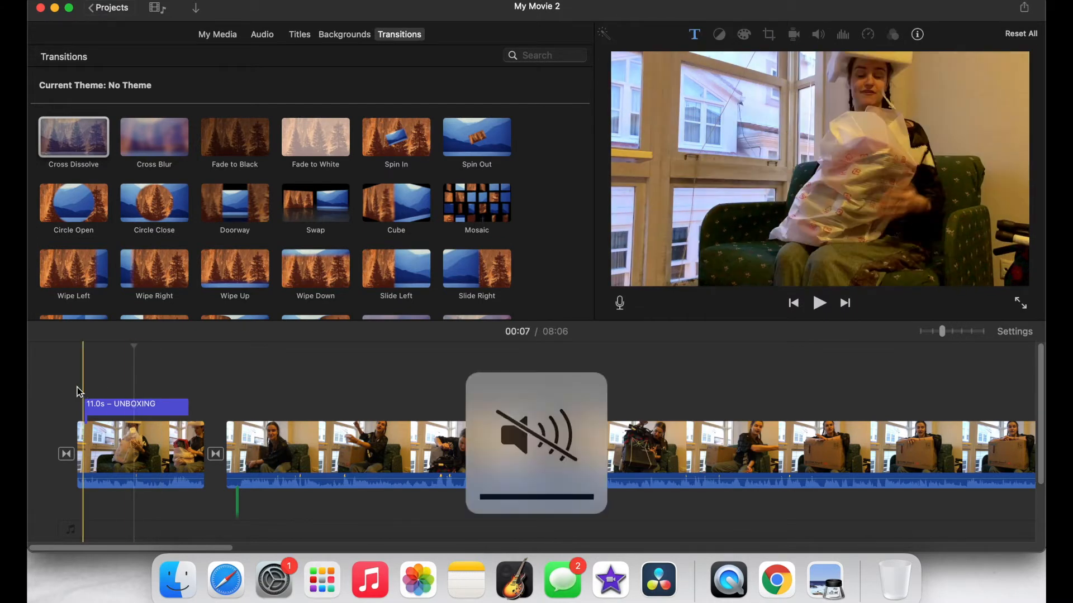
{"action": "left_click", "coordinate": [124, 406]}
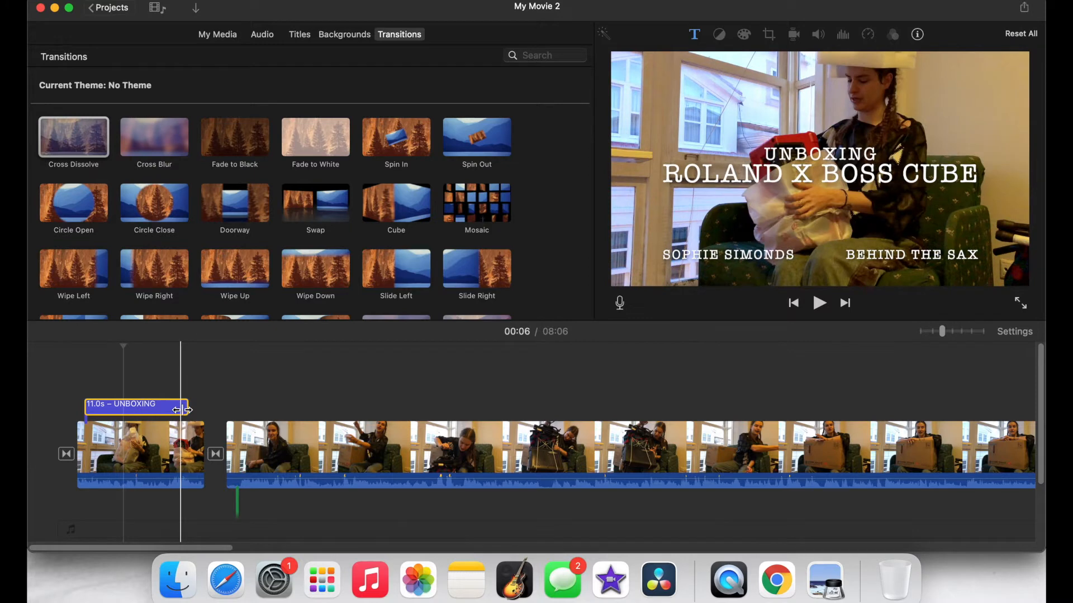
{"action": "scroll", "coordinate": [178, 436], "scroll_direction": "down", "scroll_amount": 3}
{"action": "scroll", "coordinate": [179, 436], "scroll_direction": "right", "scroll_amount": 1}
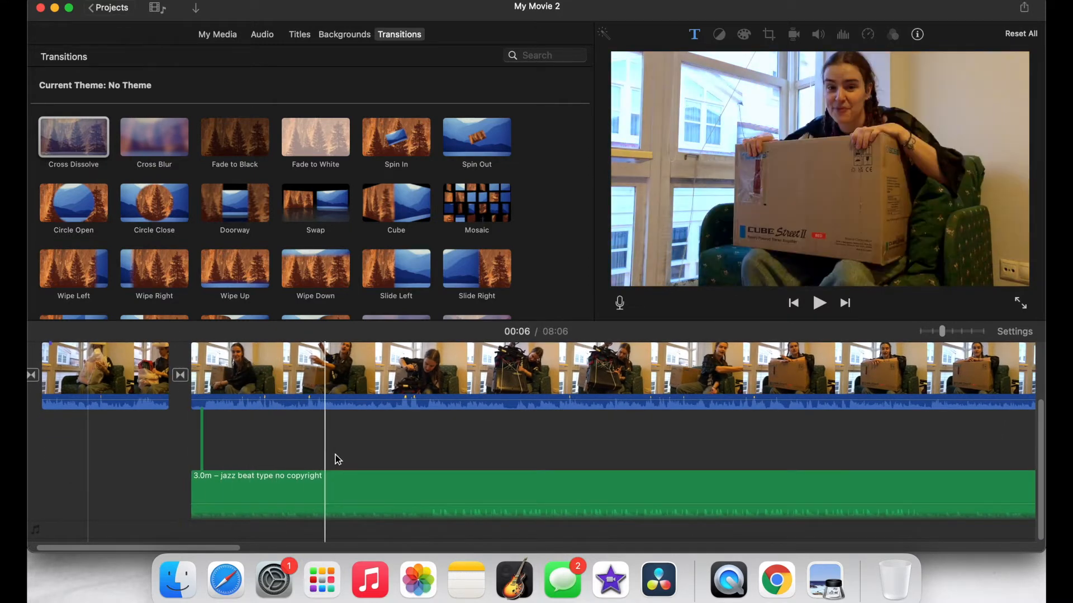
{"action": "scroll", "coordinate": [726, 354], "scroll_direction": "right", "scroll_amount": 15}
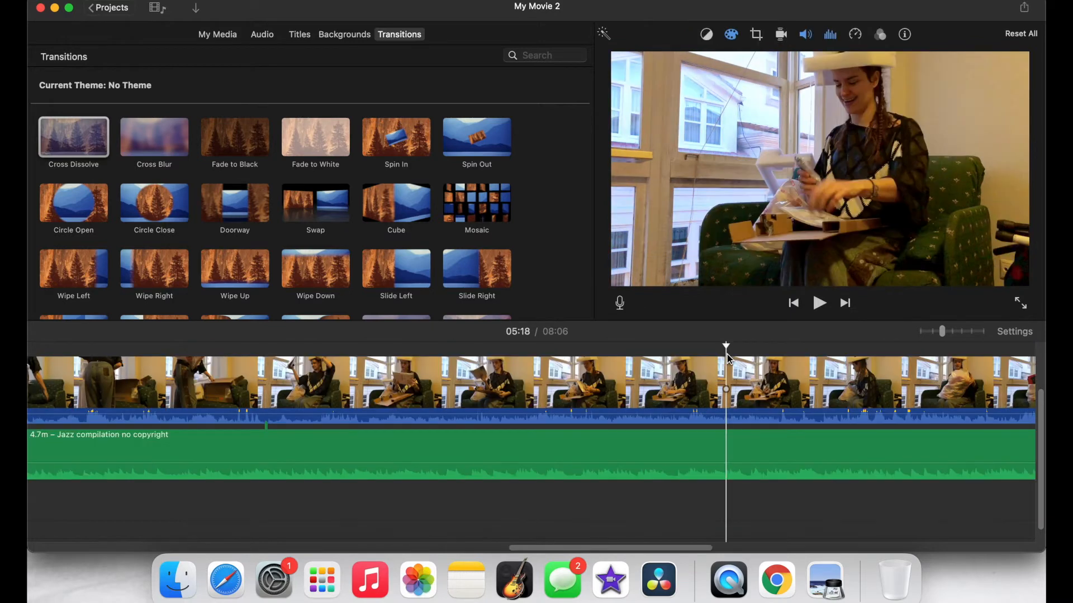
{"action": "scroll", "coordinate": [726, 358], "scroll_direction": "right", "scroll_amount": 3}
{"action": "scroll", "coordinate": [726, 357], "scroll_direction": "up", "scroll_amount": 2}
{"action": "scroll", "coordinate": [718, 360], "scroll_direction": "right", "scroll_amount": 3}
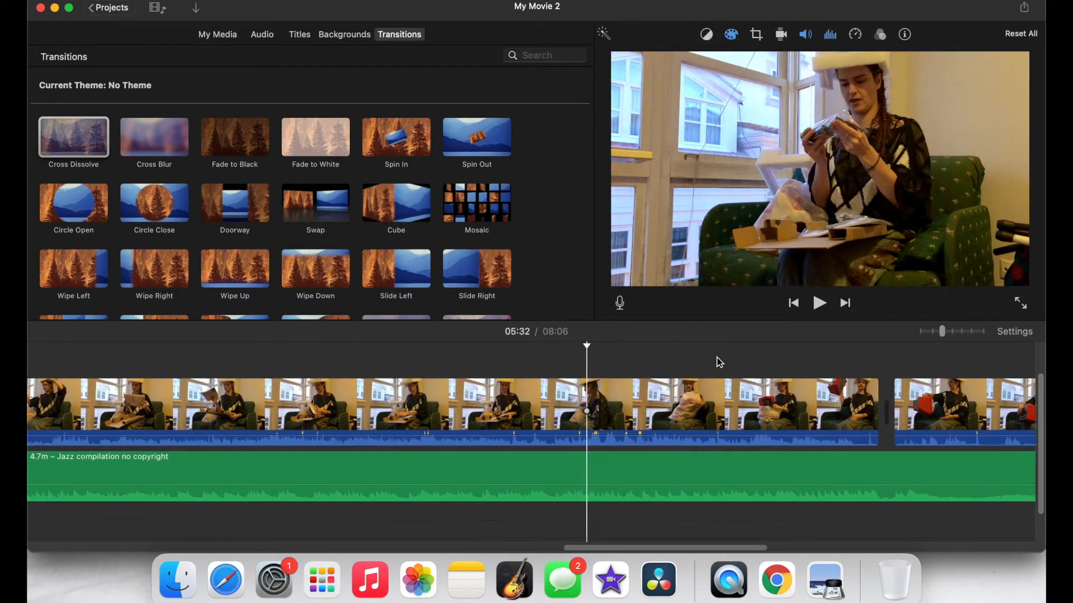
{"action": "left_click", "coordinate": [639, 381]}
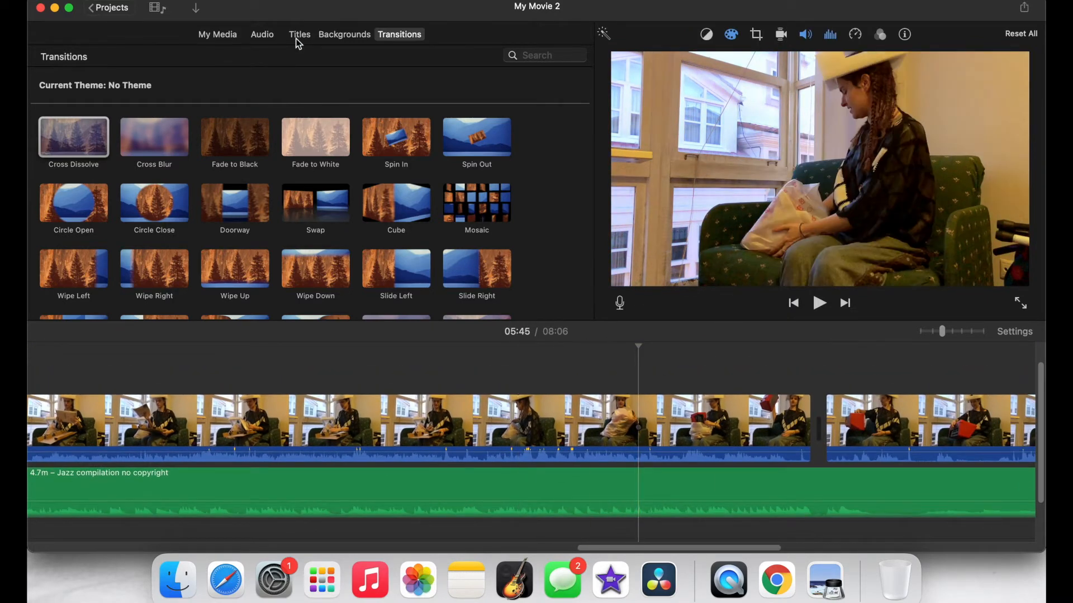
Add a Standard title near the end of the video, at about 07:46
{"action": "left_click", "coordinate": [299, 35]}
{"action": "scroll", "coordinate": [97, 223], "scroll_direction": "down", "scroll_amount": 5}
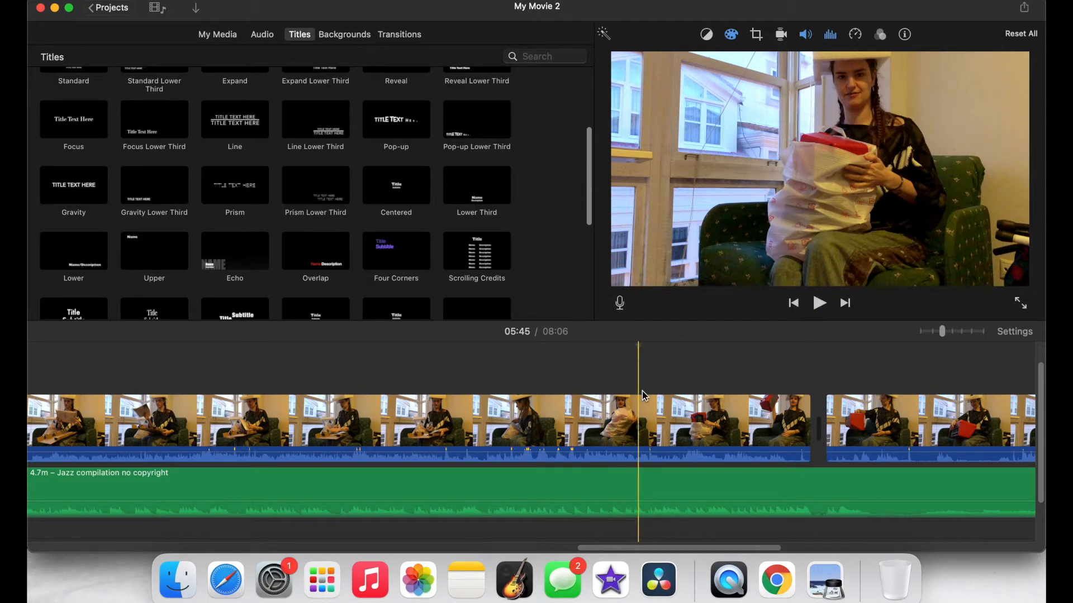
{"action": "scroll", "coordinate": [642, 391], "scroll_direction": "right", "scroll_amount": 5}
{"action": "scroll", "coordinate": [676, 373], "scroll_direction": "right", "scroll_amount": 8}
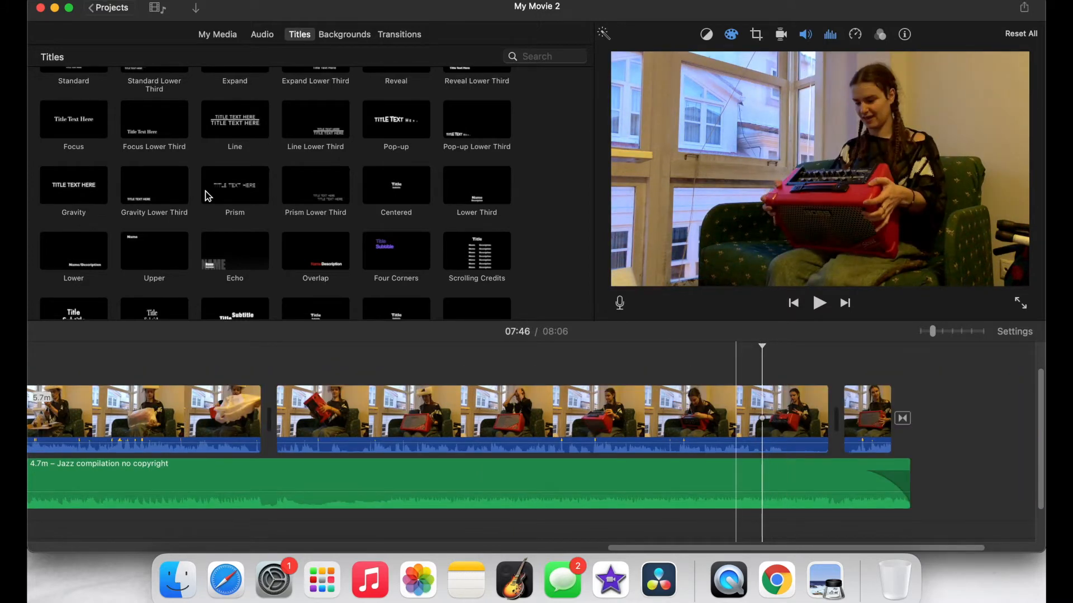
{"action": "scroll", "coordinate": [79, 213], "scroll_direction": "down", "scroll_amount": 5}
{"action": "scroll", "coordinate": [80, 214], "scroll_direction": "up", "scroll_amount": 5}
{"action": "scroll", "coordinate": [79, 214], "scroll_direction": "up", "scroll_amount": 3}
{"action": "double_click", "coordinate": [77, 132]}
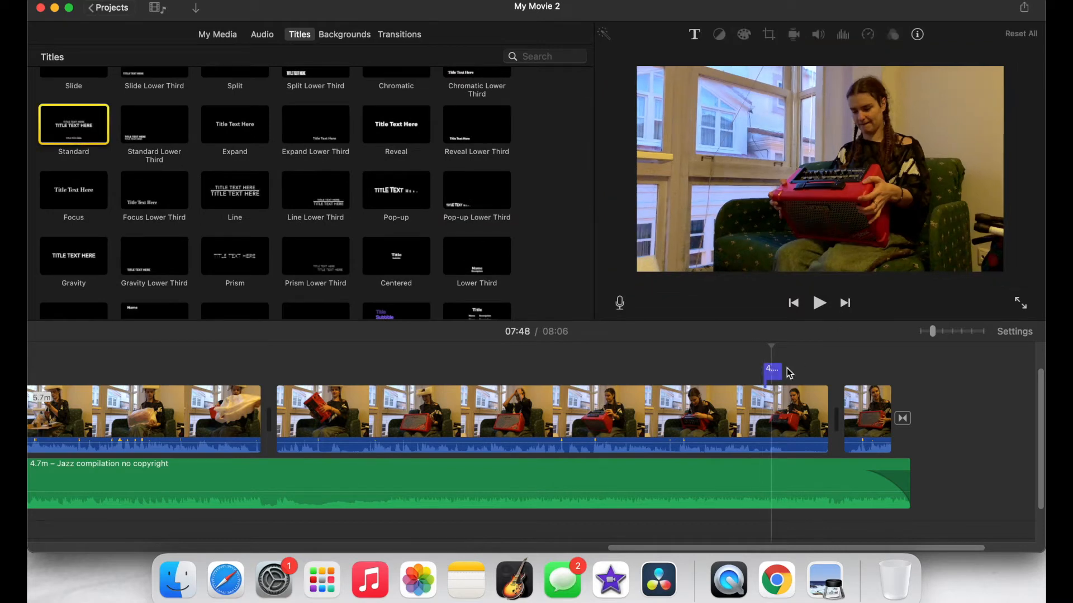
Extend the closing title to 16.4 seconds so that it reaches over the last clip
{"action": "left_click", "coordinate": [772, 371]}
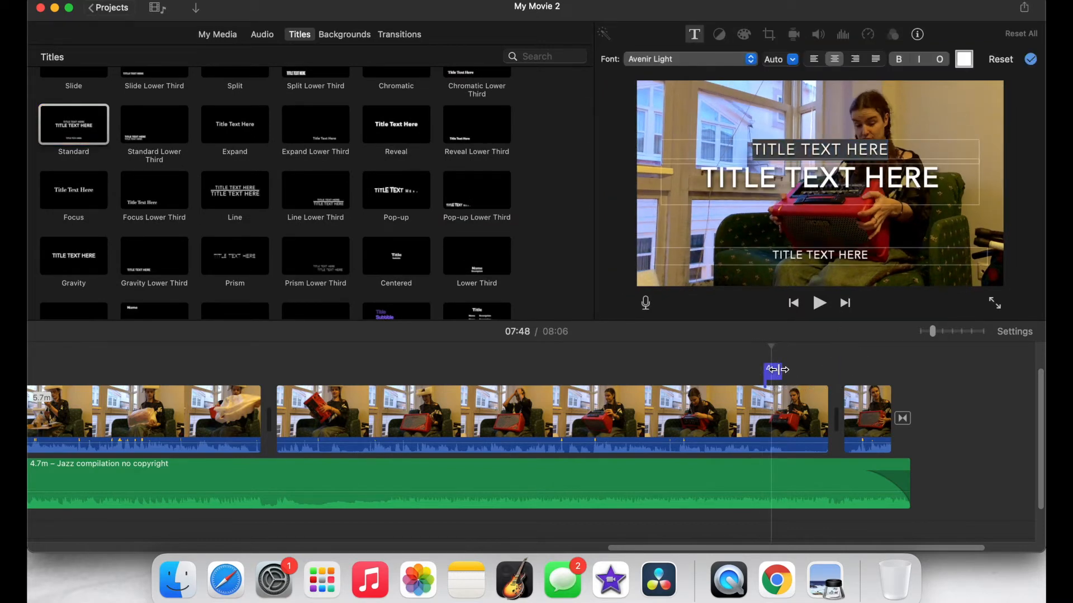
{"action": "left_click_drag", "start_coordinate": [781, 370], "coordinate": [843, 369]}
{"action": "left_click_drag", "start_coordinate": [865, 370], "coordinate": [864, 370]}
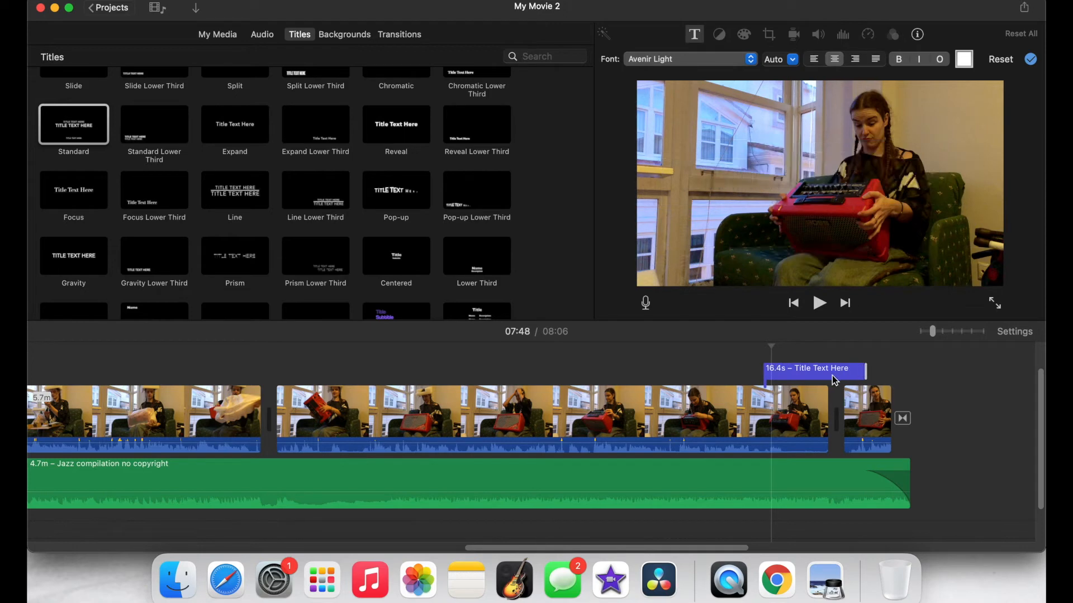
Set the closing title's upper line to "THANKS FOR WATCHING!", its lower line to the creator's full name and "BEHIND THE SAX", and clear the main line
{"action": "left_click", "coordinate": [841, 374]}
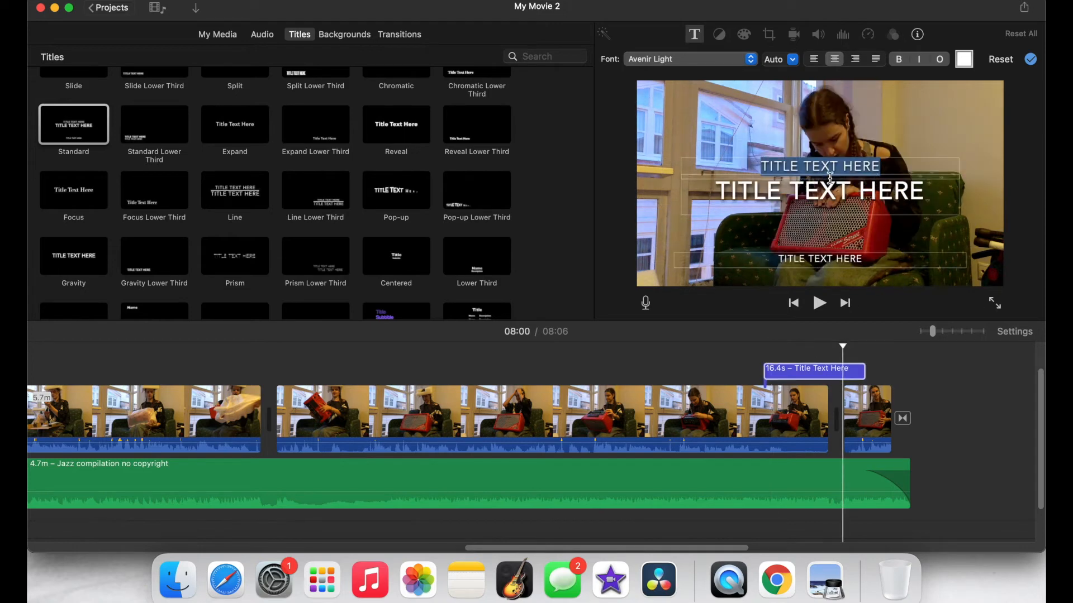
{"action": "type", "text": "THANKS FOR WATCHING!"}
{"action": "left_click", "coordinate": [820, 259]}
{"action": "type", "text": "SOPHIE SIMONDS     BEHIND THE SAX"}
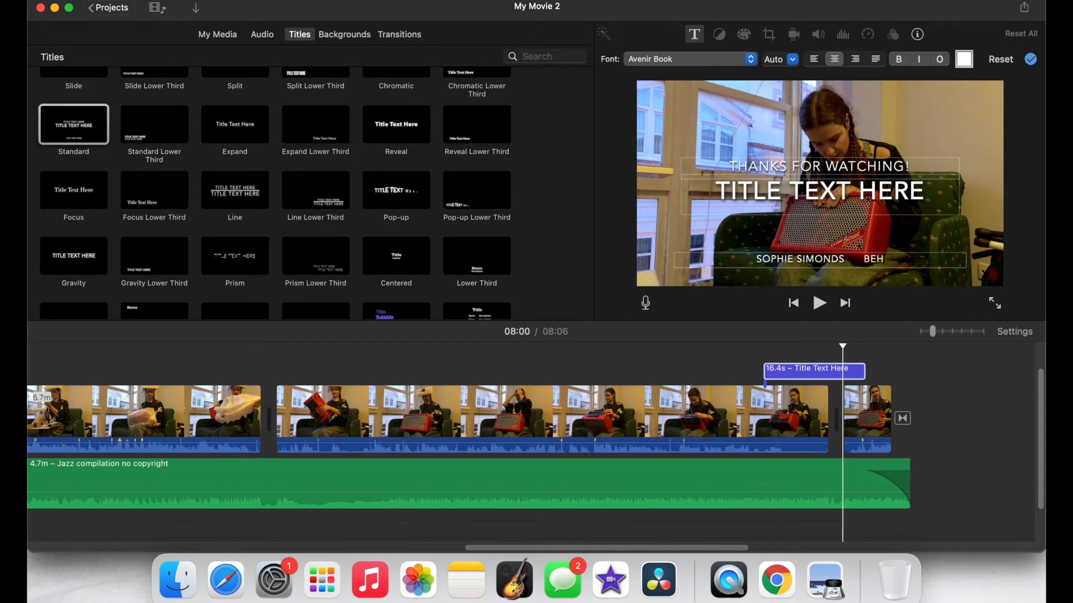
{"action": "left_click", "coordinate": [824, 191]}
{"action": "key", "text": "BackSpace"}
Change the closing title's font to American Typewriter
{"action": "left_click", "coordinate": [825, 161]}
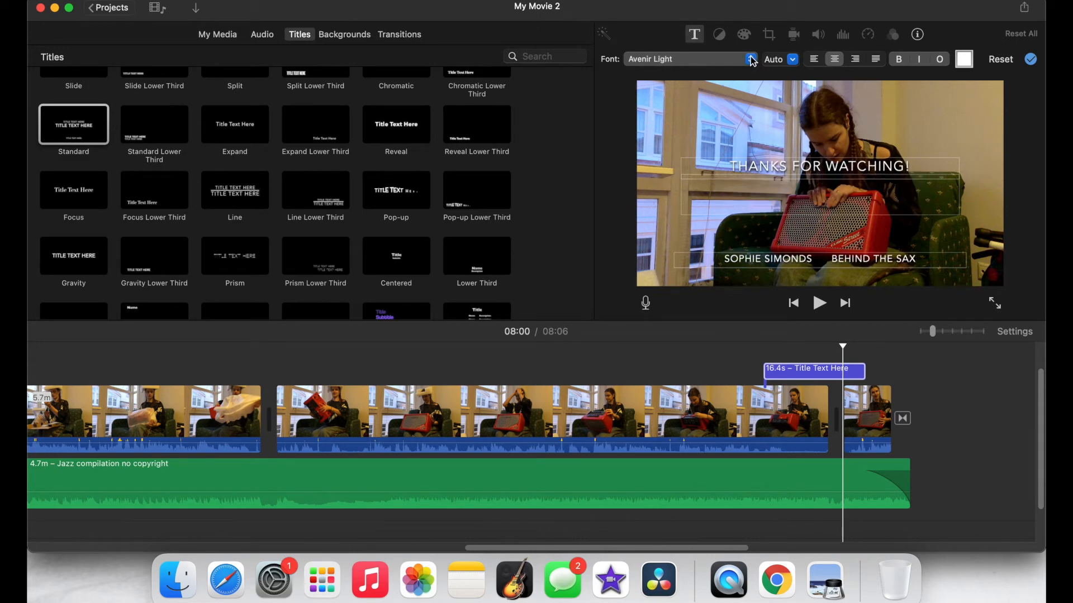
{"action": "left_click", "coordinate": [753, 59]}
{"action": "left_click", "coordinate": [681, 108]}
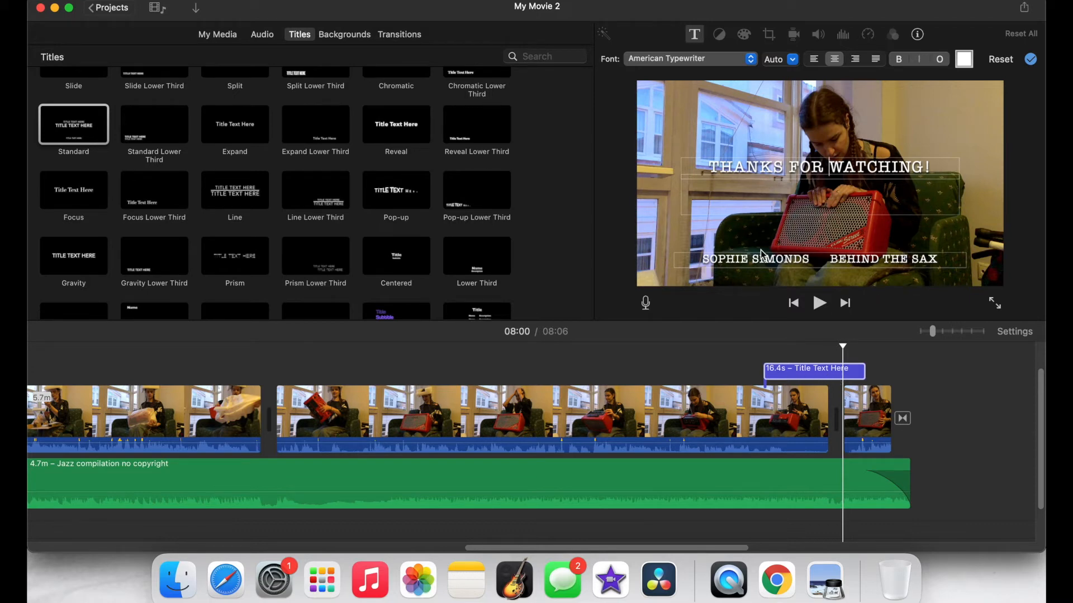
Extend the end of the last video clip to a length of 6.6 seconds
{"action": "left_click", "coordinate": [883, 357]}
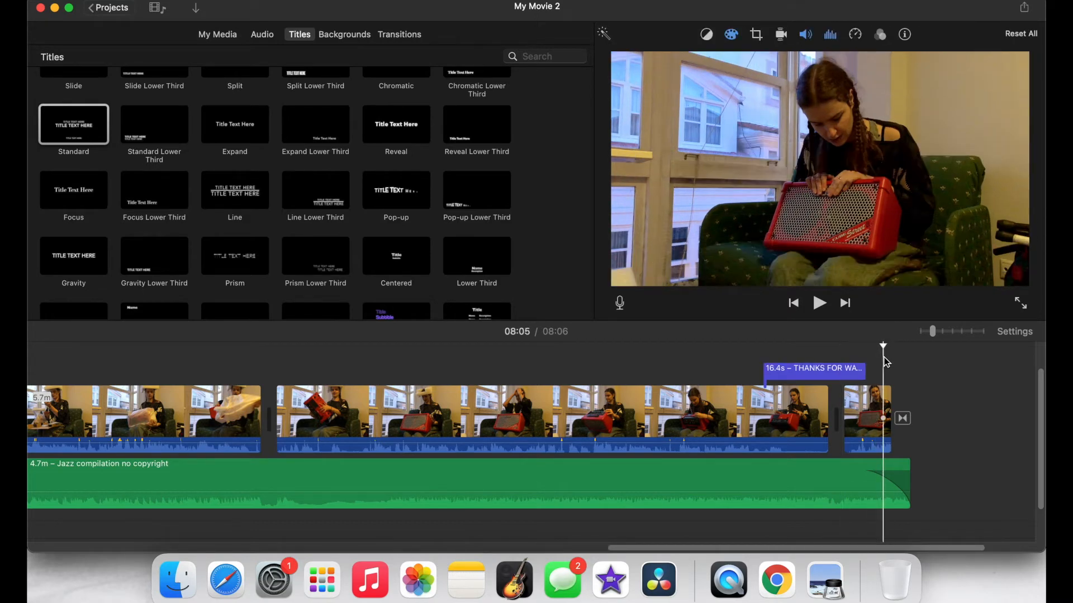
{"action": "left_click", "coordinate": [884, 347]}
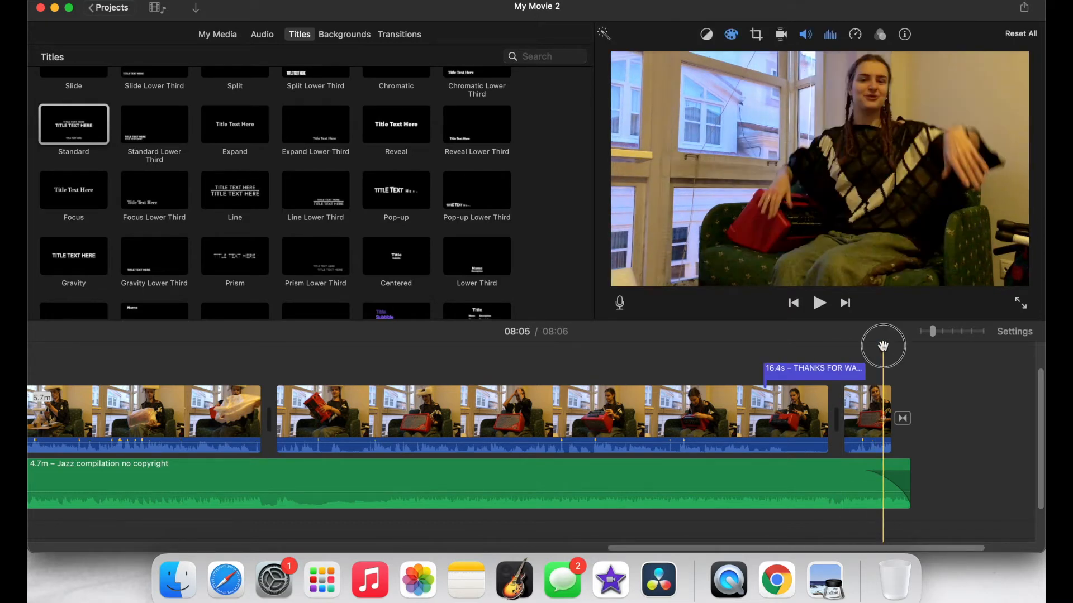
{"action": "left_click", "coordinate": [893, 372]}
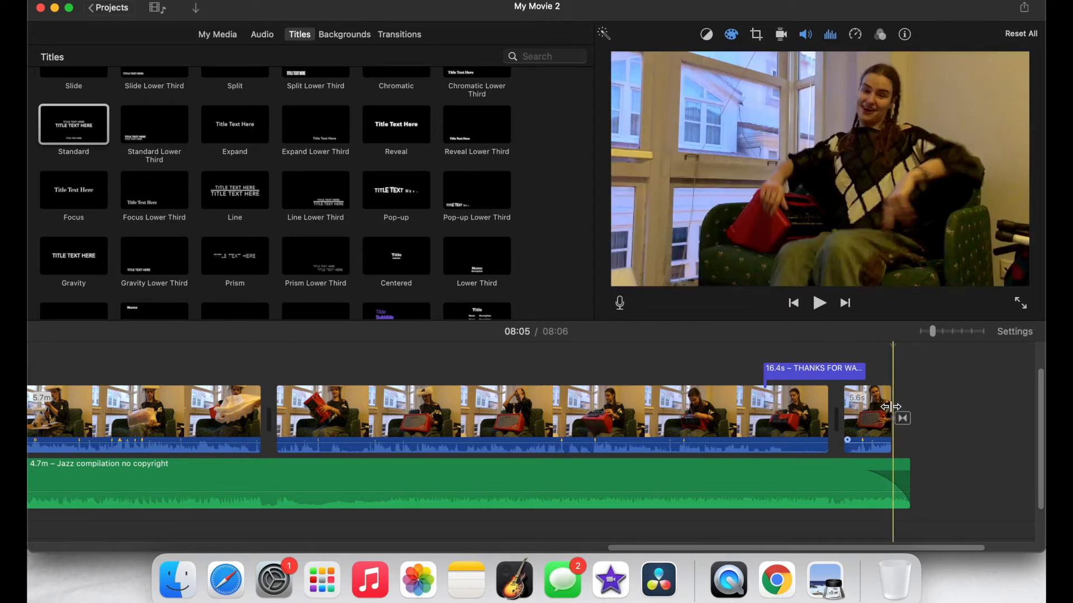
{"action": "key", "text": "super+equal"}
{"action": "key", "text": "super+equal"}
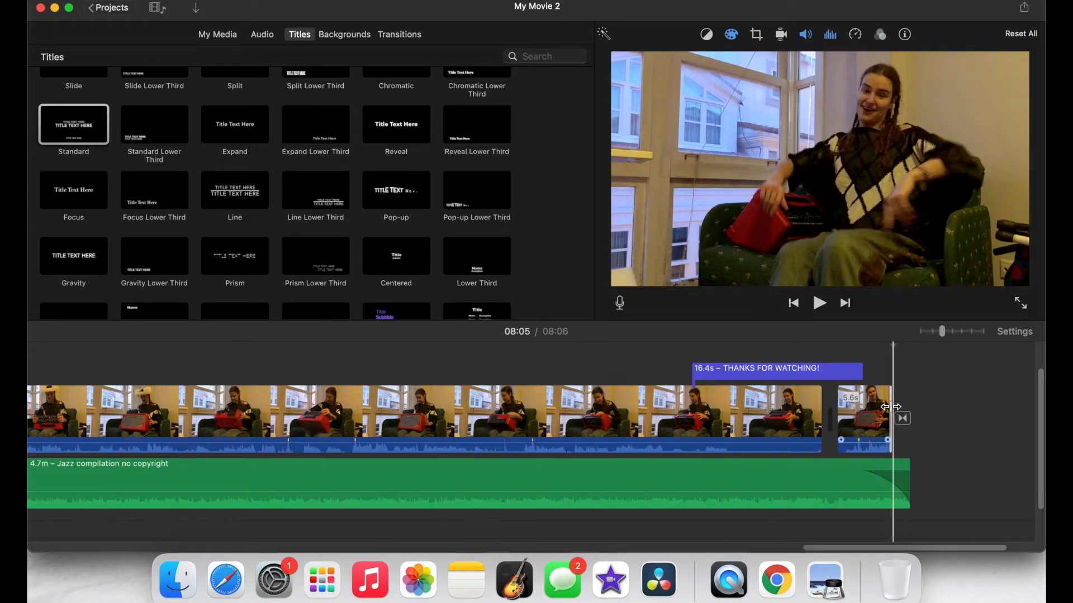
{"action": "left_click_drag", "start_coordinate": [890, 407], "coordinate": [913, 407]}
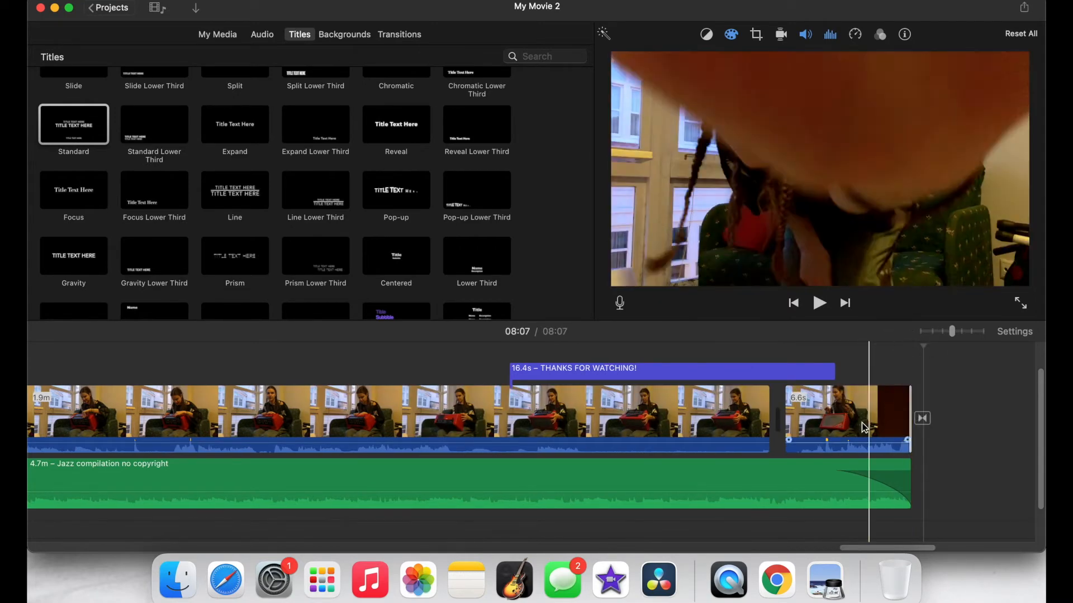
Check the arrangement of clips, titles, transitions and music across the whole timeline
{"action": "key", "text": "super+minus"}
{"action": "key", "text": "super+minus"}
{"action": "key", "text": "super+minus"}
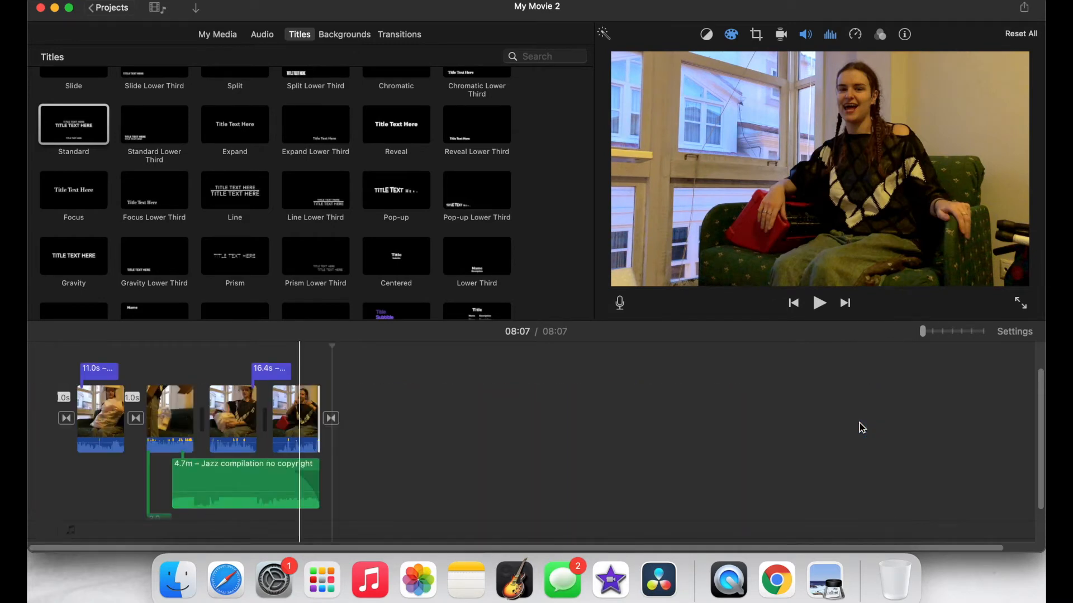
{"action": "scroll", "coordinate": [342, 479], "scroll_direction": "down", "scroll_amount": 3}
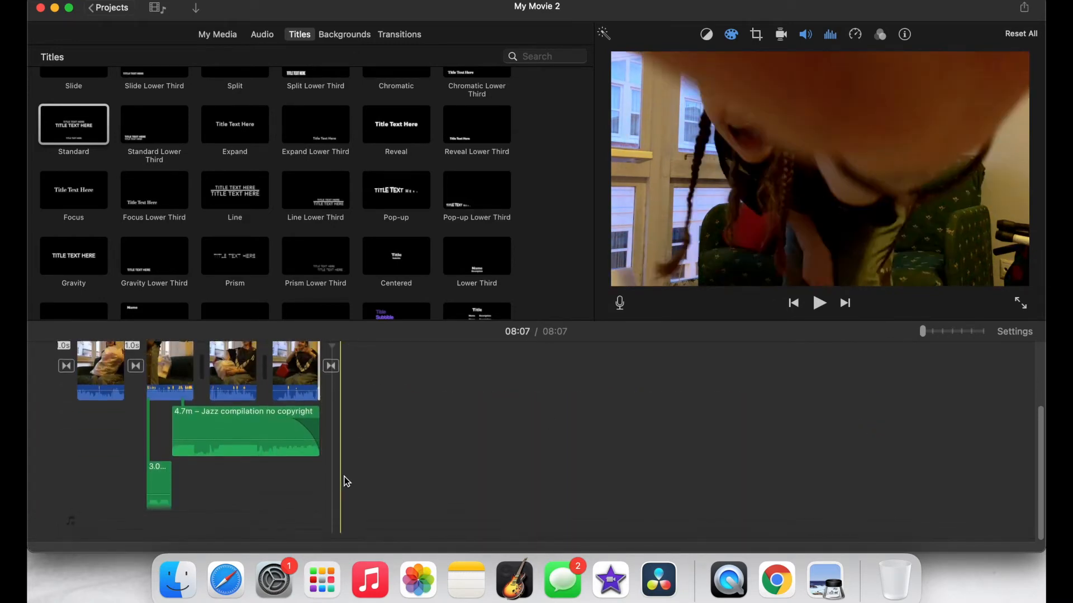
{"action": "scroll", "coordinate": [346, 482], "scroll_direction": "up", "scroll_amount": 2}
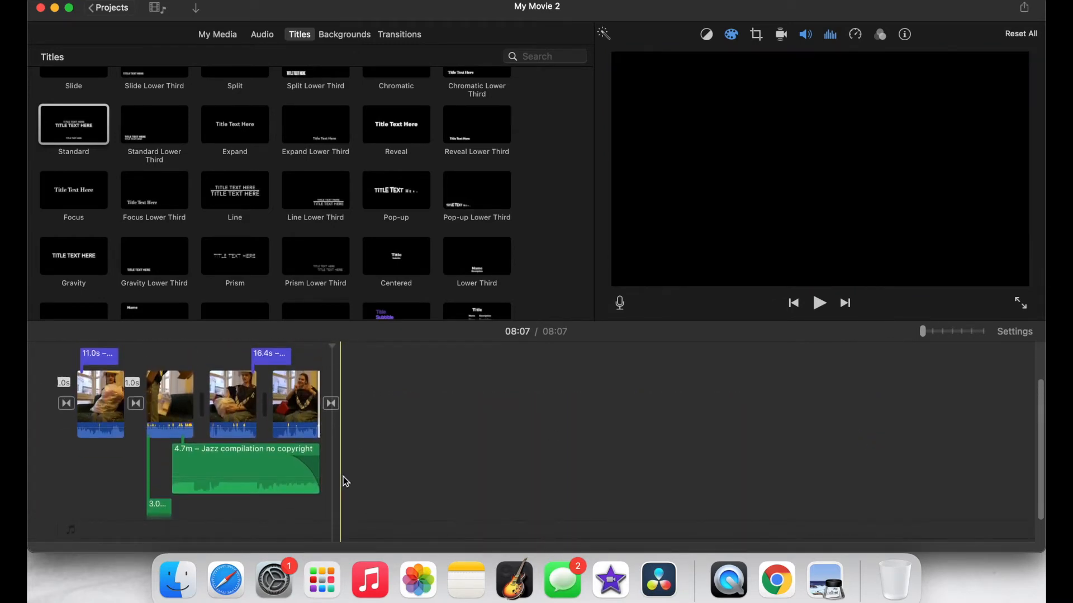
Set up a file export of the whole movie with video and audio at 4K resolution and High quality
{"action": "left_click", "coordinate": [94, 496]}
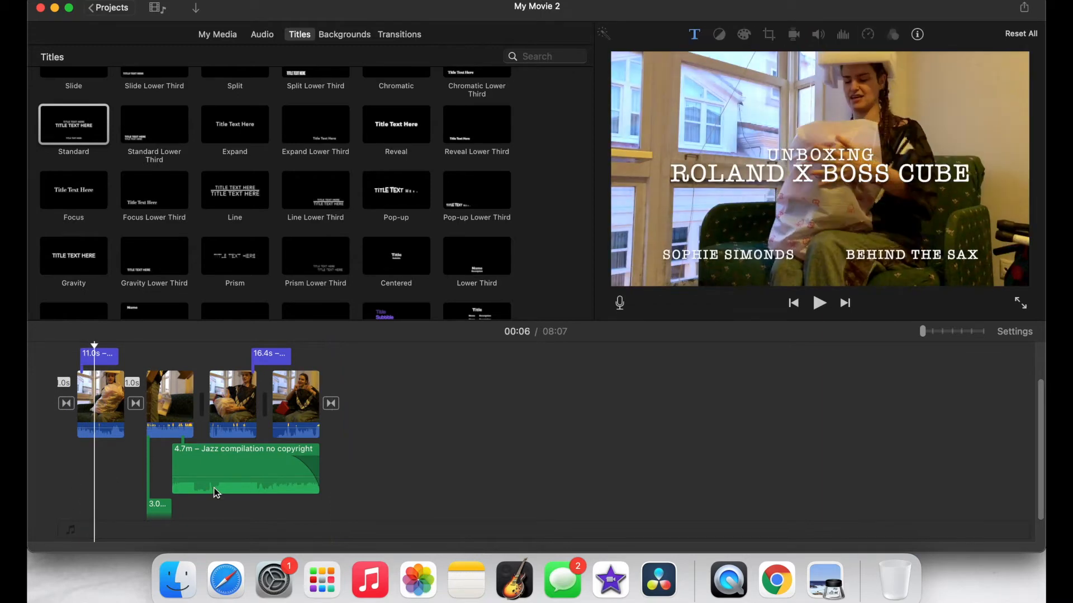
{"action": "left_click", "coordinate": [268, 506]}
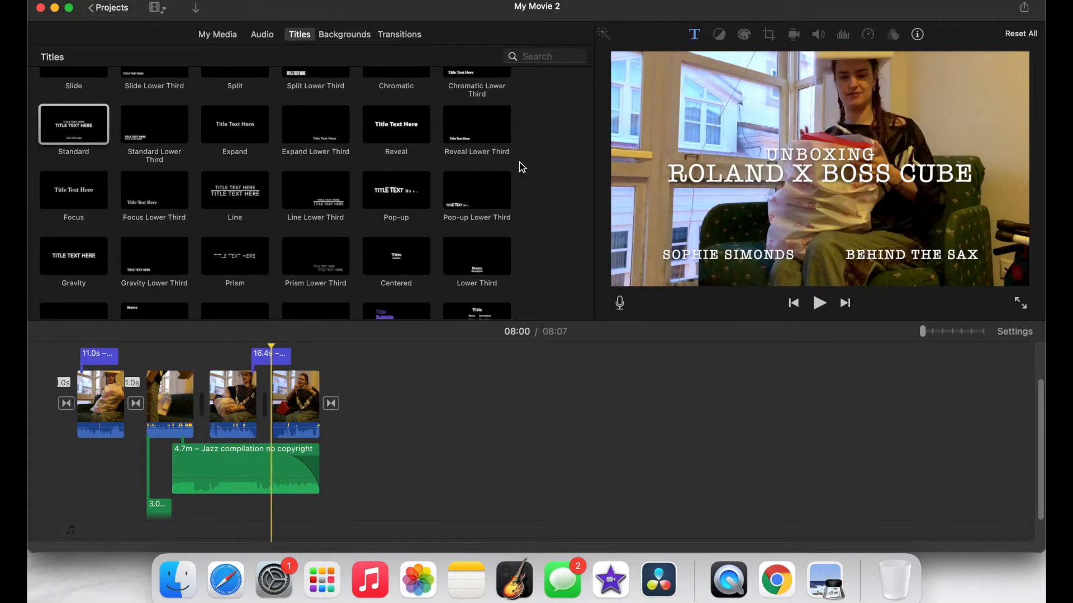
{"action": "left_click", "coordinate": [217, 35]}
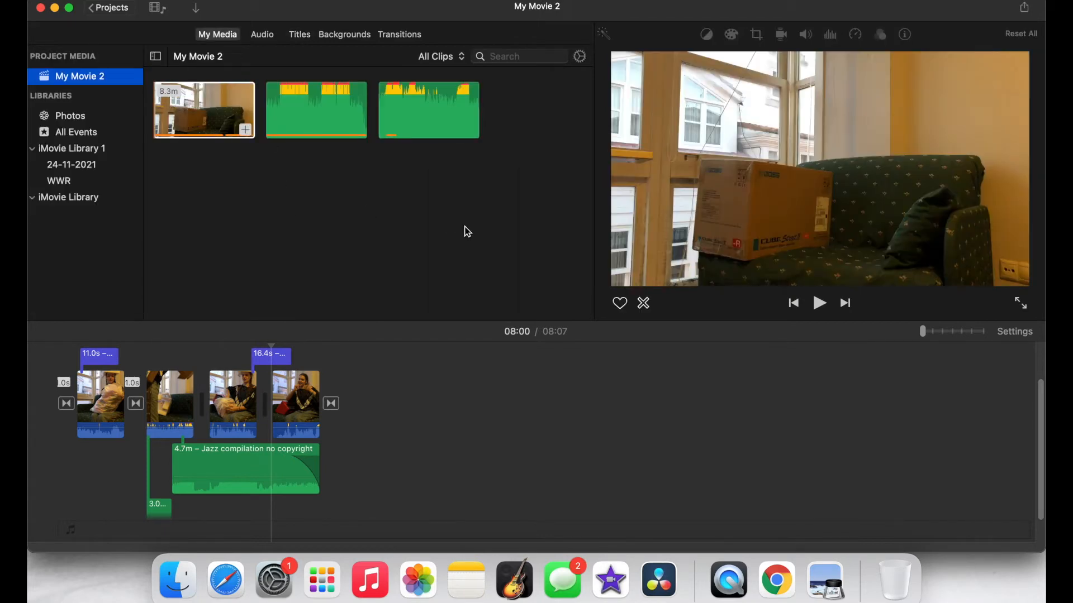
{"action": "left_click", "coordinate": [1025, 8]}
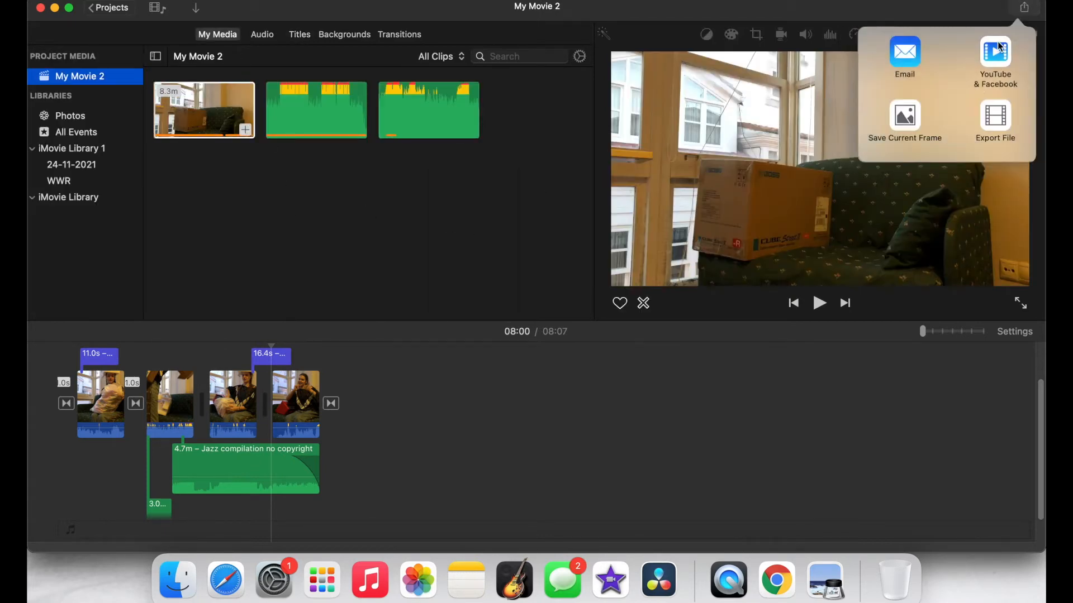
{"action": "left_click", "coordinate": [996, 120]}
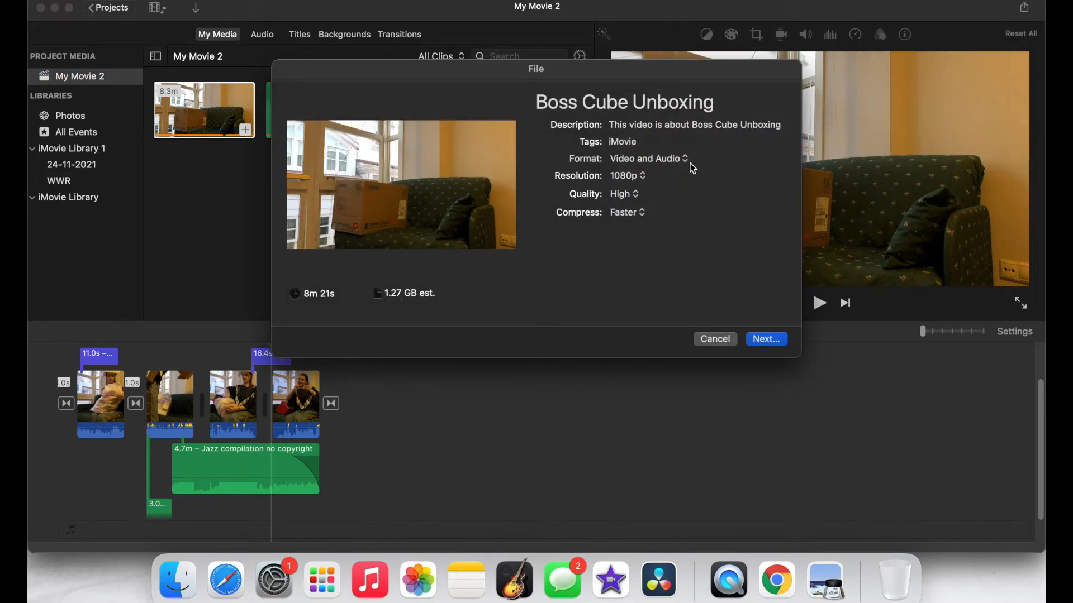
{"action": "left_click", "coordinate": [628, 176]}
{"action": "left_click", "coordinate": [623, 194]}
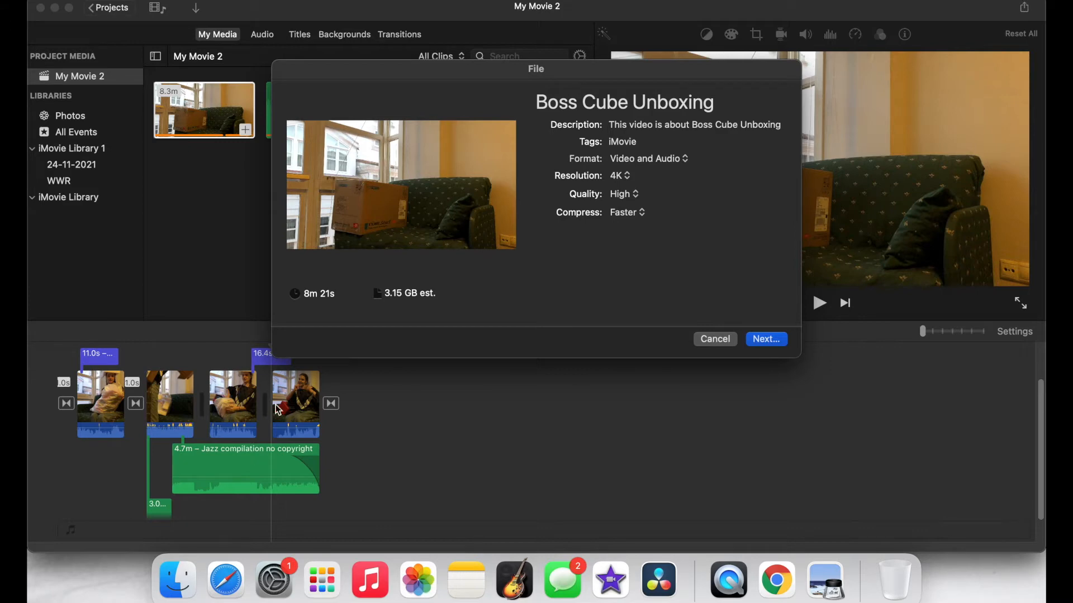
Save the export as "Boss Cube Unboxing" in the Finished films folder and check its progress
{"action": "left_click", "coordinate": [777, 339]}
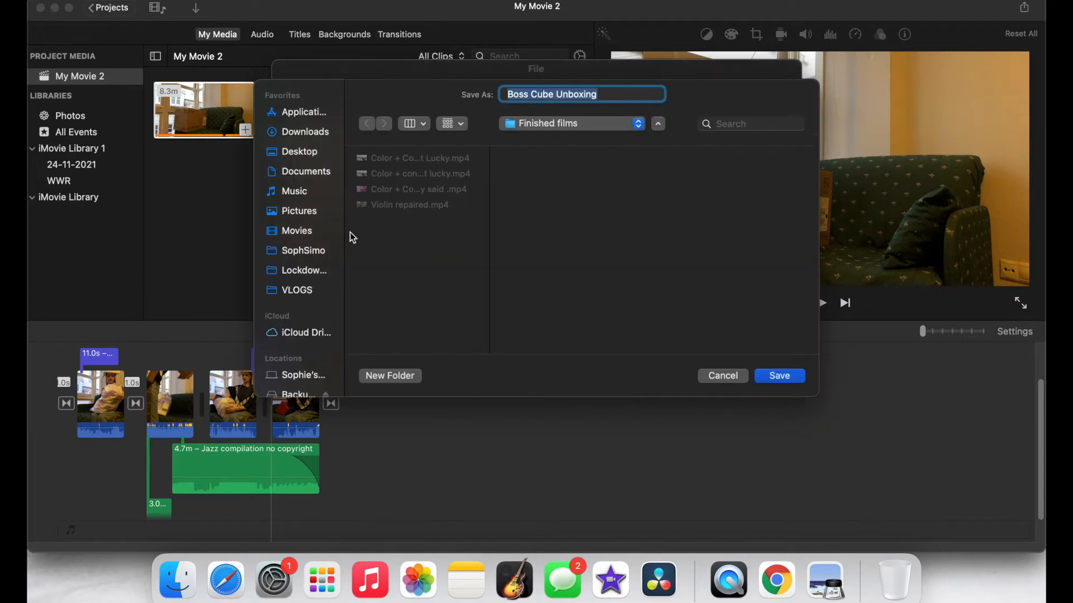
{"action": "left_click", "coordinate": [782, 374]}
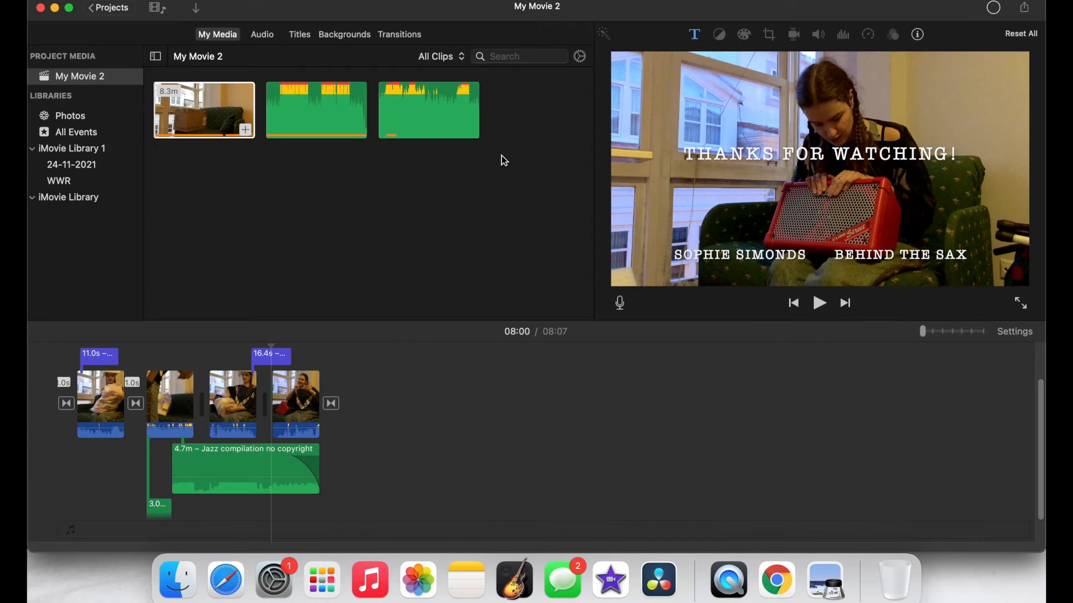
{"action": "left_click", "coordinate": [999, 11]}
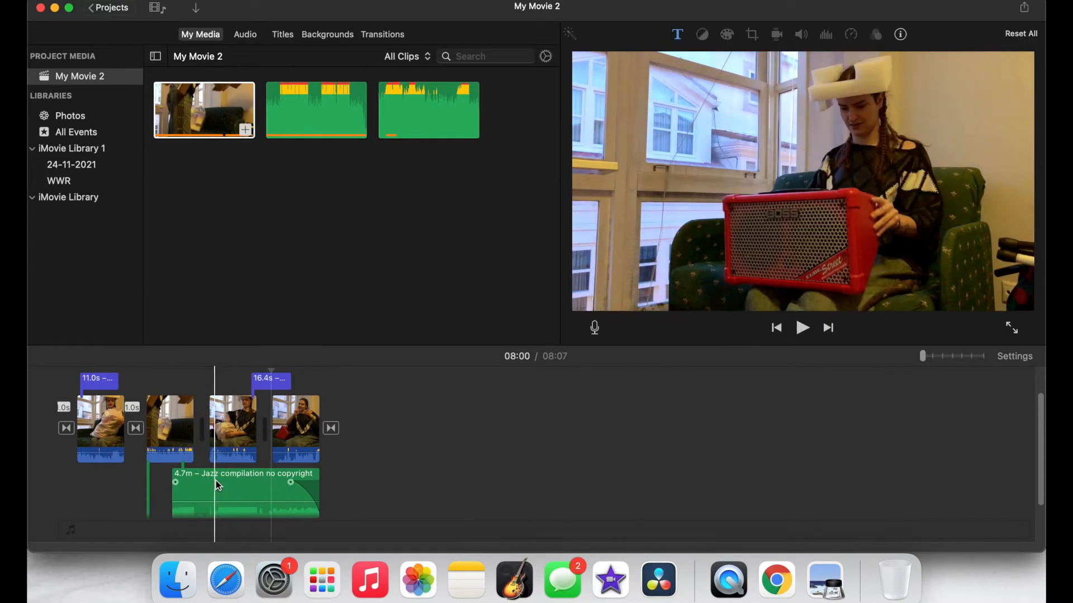
Find the frame at 06:38 with the red amplifier held on the lap and capture it as a full-screen screenshot
{"action": "key", "text": "super+equal"}
{"action": "scroll", "coordinate": [305, 418], "scroll_direction": "left", "scroll_amount": 6}
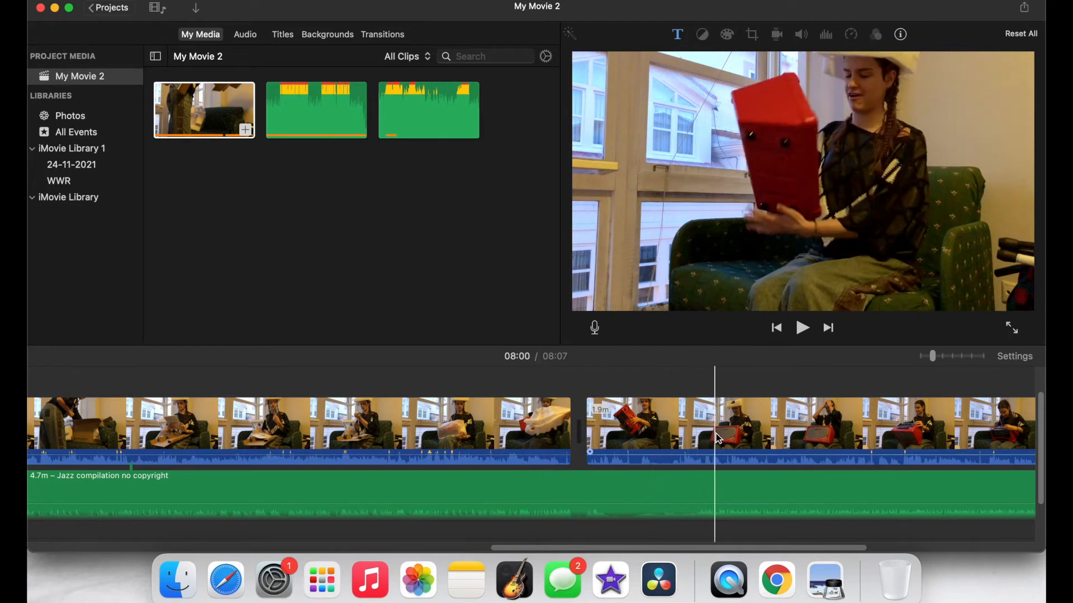
{"action": "left_click", "coordinate": [753, 436]}
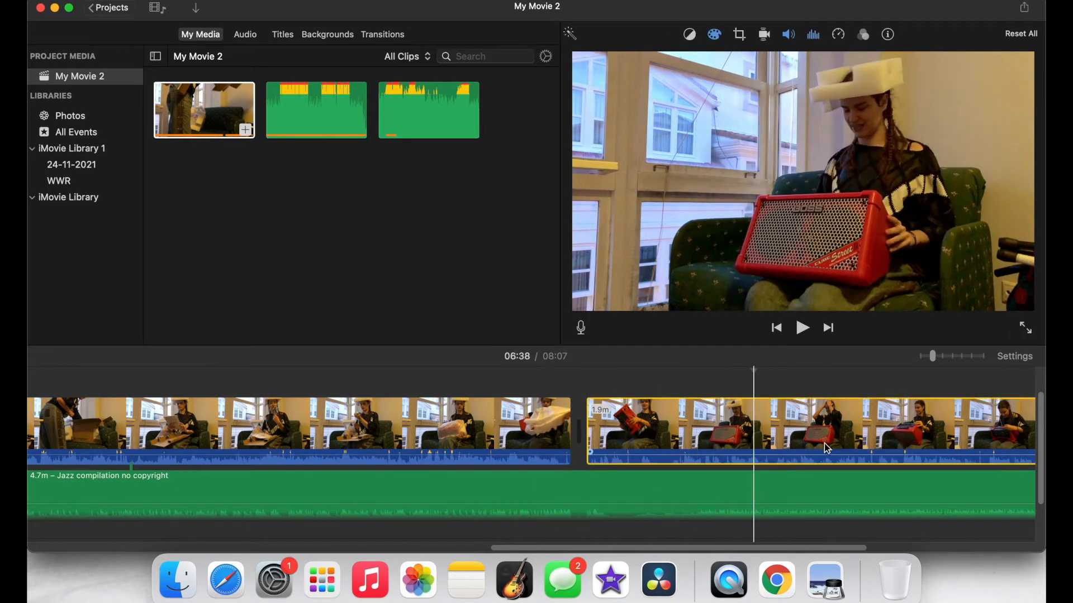
{"action": "left_click", "coordinate": [1025, 329]}
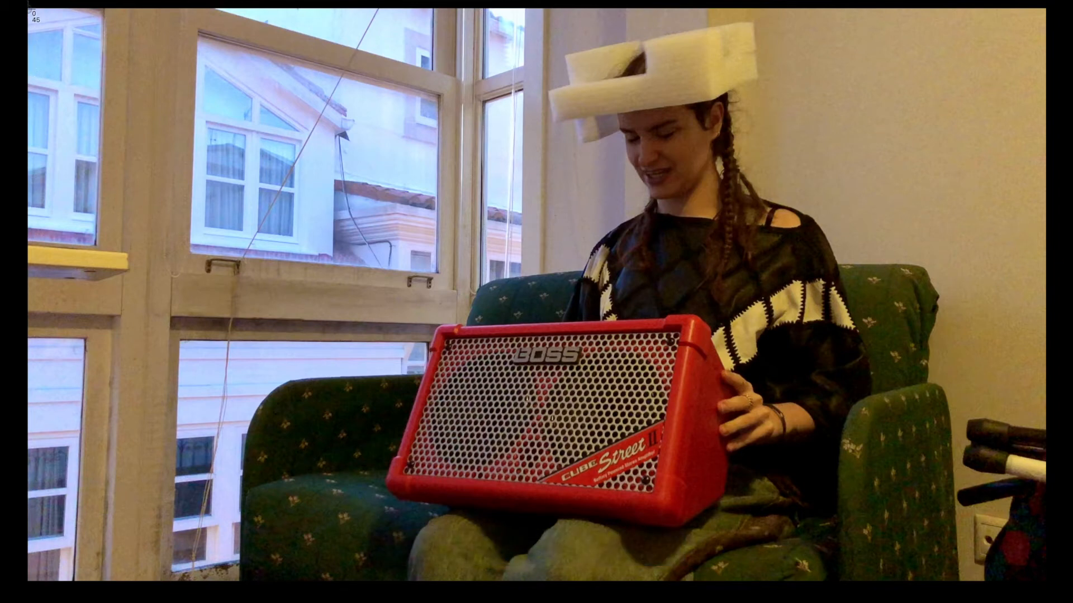
{"action": "left_click_drag", "start_coordinate": [28, 6], "coordinate": [1045, 582]}
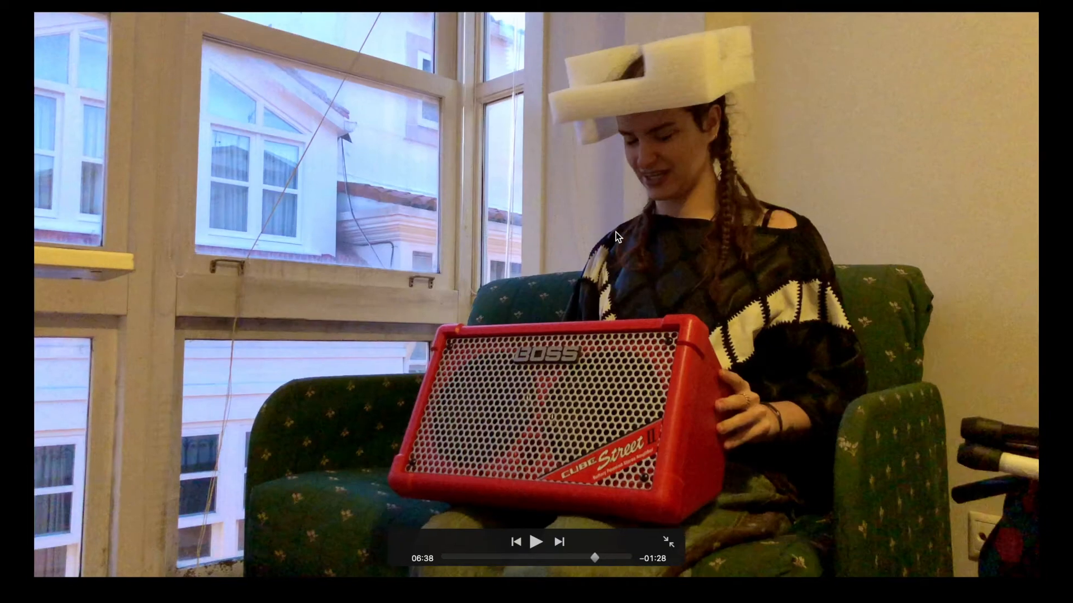
{"action": "key", "text": "Escape"}
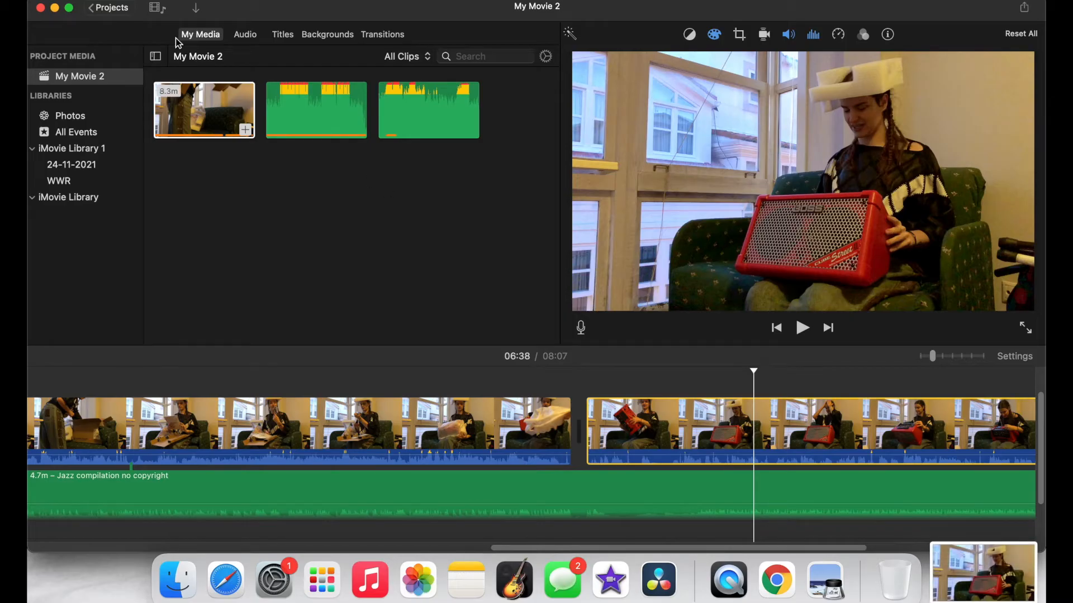
Minimise the open windows, open the new screenshot from the desktop in Preview and show the markup tools
{"action": "left_click", "coordinate": [55, 8]}
{"action": "left_click", "coordinate": [59, 13]}
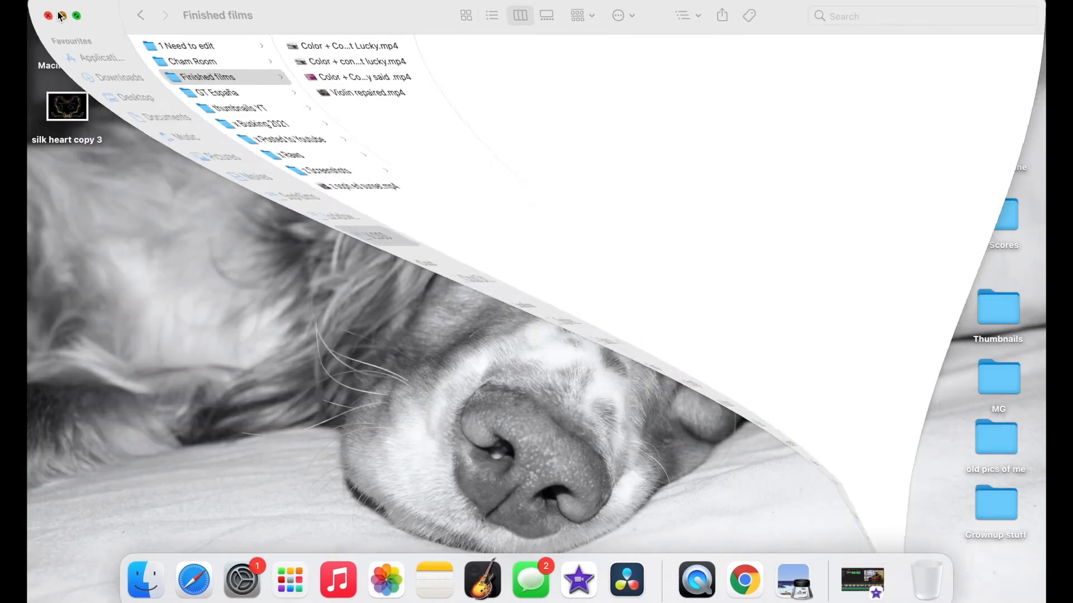
{"action": "left_click_drag", "start_coordinate": [806, 106], "coordinate": [699, 220]}
{"action": "double_click", "coordinate": [699, 221]}
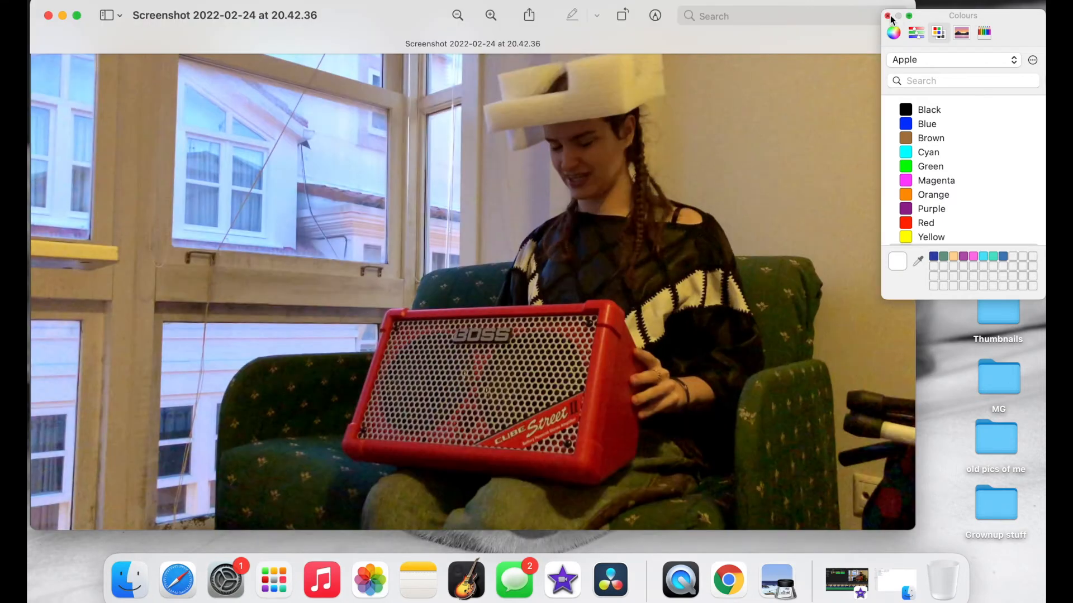
{"action": "left_click", "coordinate": [887, 16]}
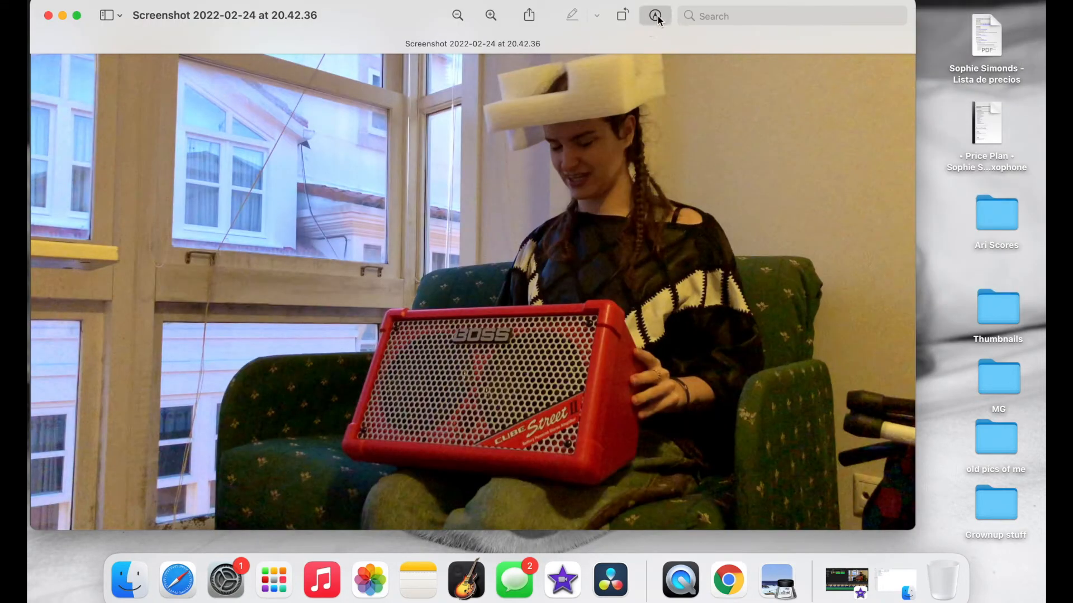
{"action": "key", "text": "shift+super+a"}
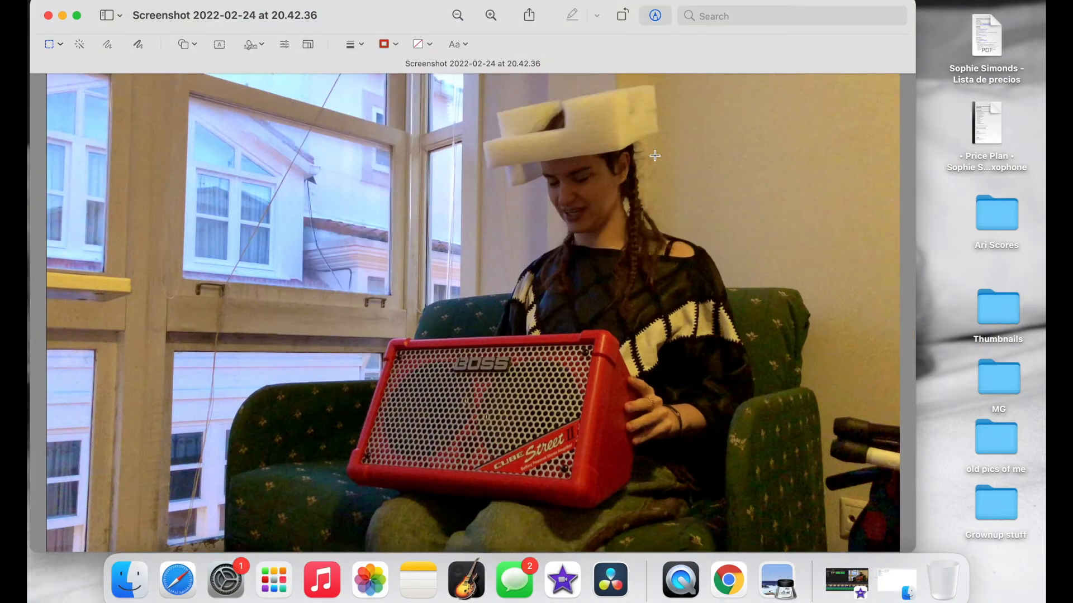
Paste a copy of the image over itself and resize and position it slightly inside the original's edges
{"action": "key", "text": "super+minus"}
{"action": "key", "text": "super+a"}
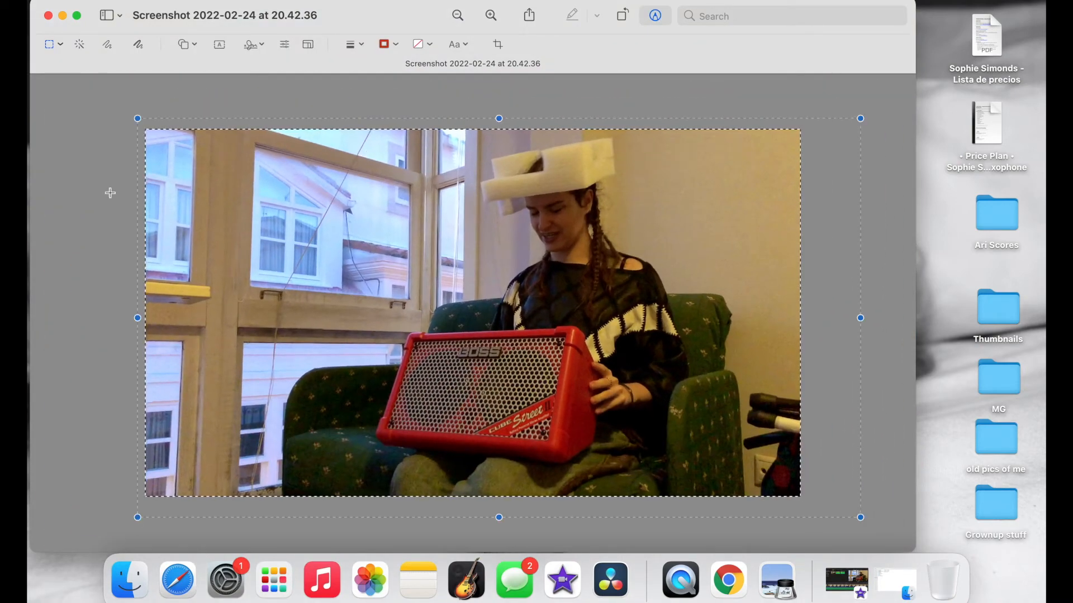
{"action": "left_click", "coordinate": [98, 158]}
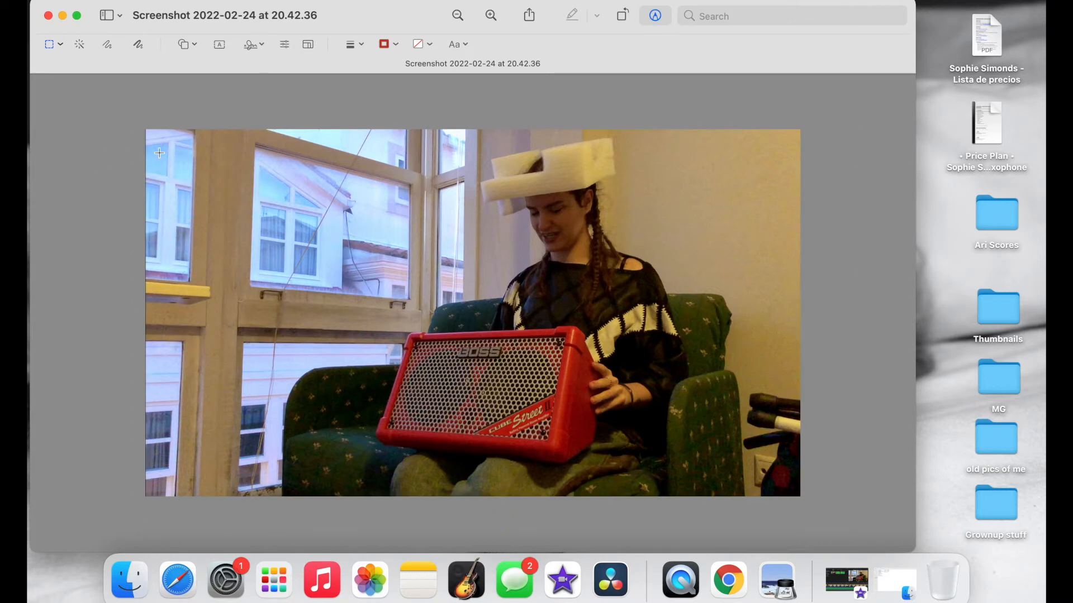
{"action": "key", "text": "super+v"}
{"action": "left_click_drag", "start_coordinate": [196, 161], "coordinate": [213, 205]}
{"action": "left_click_drag", "start_coordinate": [162, 134], "coordinate": [181, 143]}
{"action": "left_click_drag", "start_coordinate": [301, 215], "coordinate": [276, 209]}
{"action": "left_click_drag", "start_coordinate": [149, 133], "coordinate": [157, 137]}
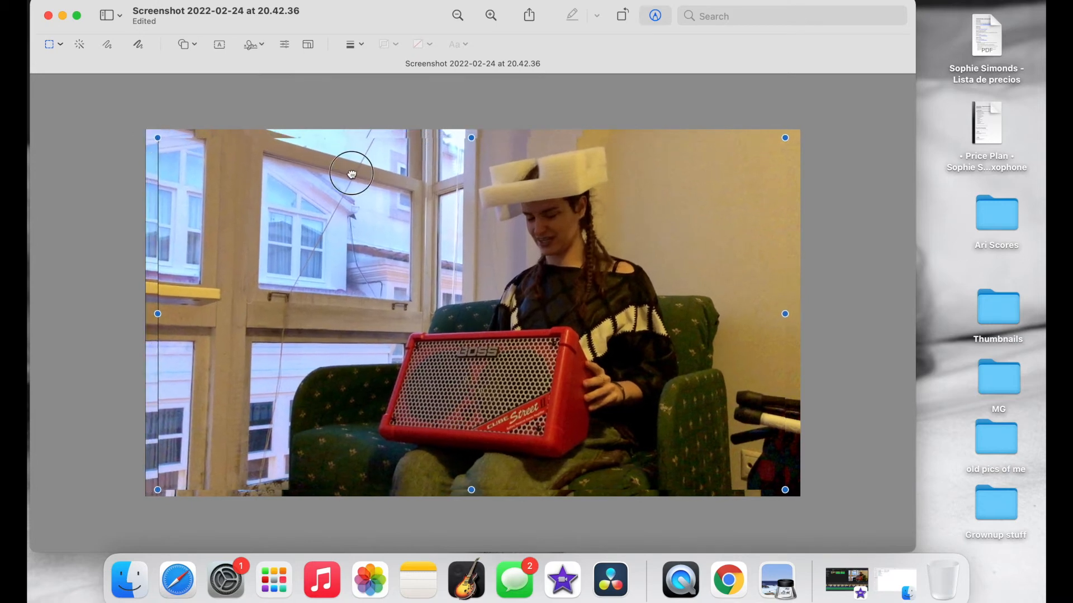
{"action": "left_click_drag", "start_coordinate": [351, 174], "coordinate": [351, 173]}
{"action": "left_click", "coordinate": [352, 120]}
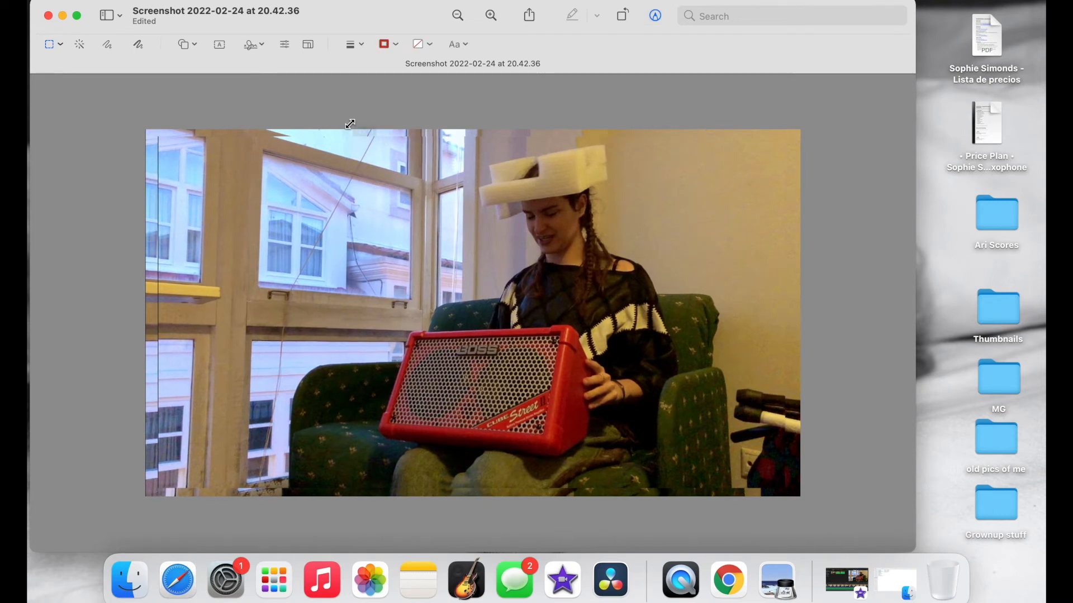
Scale the image proportionally to a width of 10 inches, check the resulting file size and close the screenshot
{"action": "left_click", "coordinate": [310, 44]}
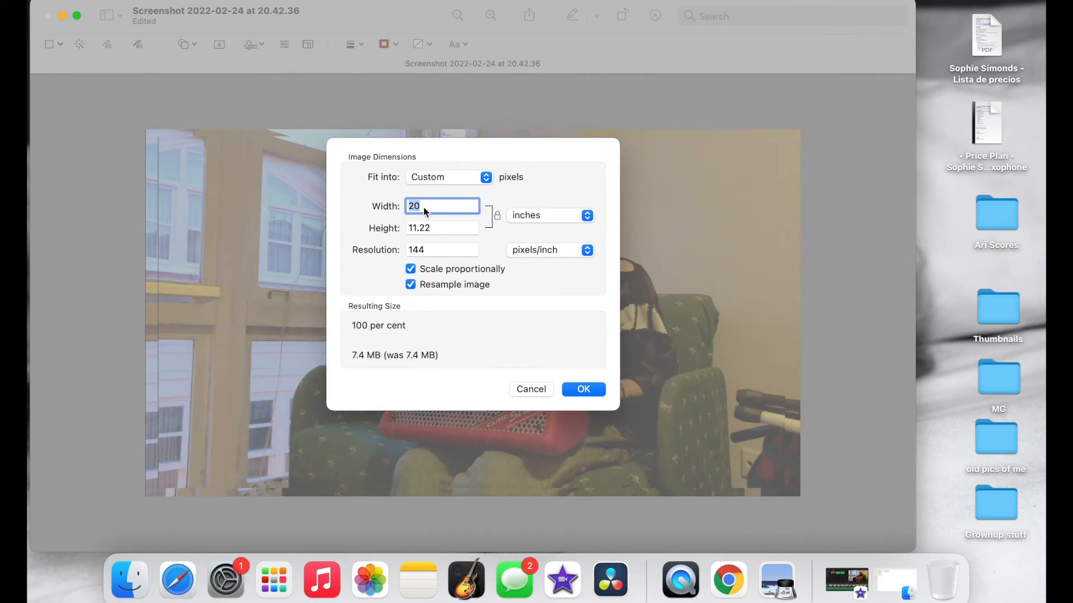
{"action": "type", "text": "10"}
{"action": "key", "text": "Return"}
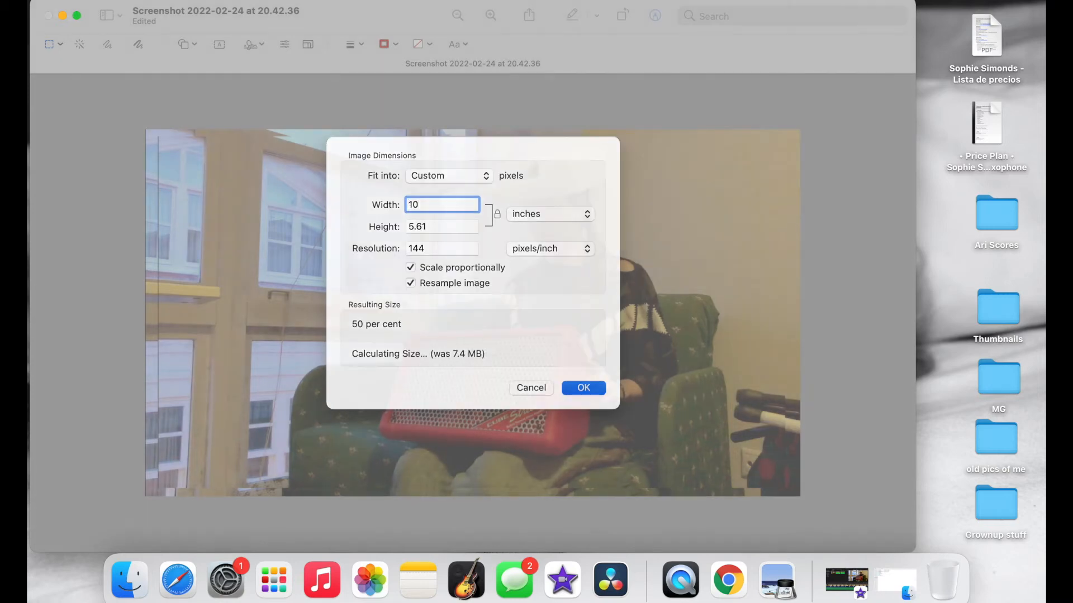
{"action": "left_click", "coordinate": [308, 45]}
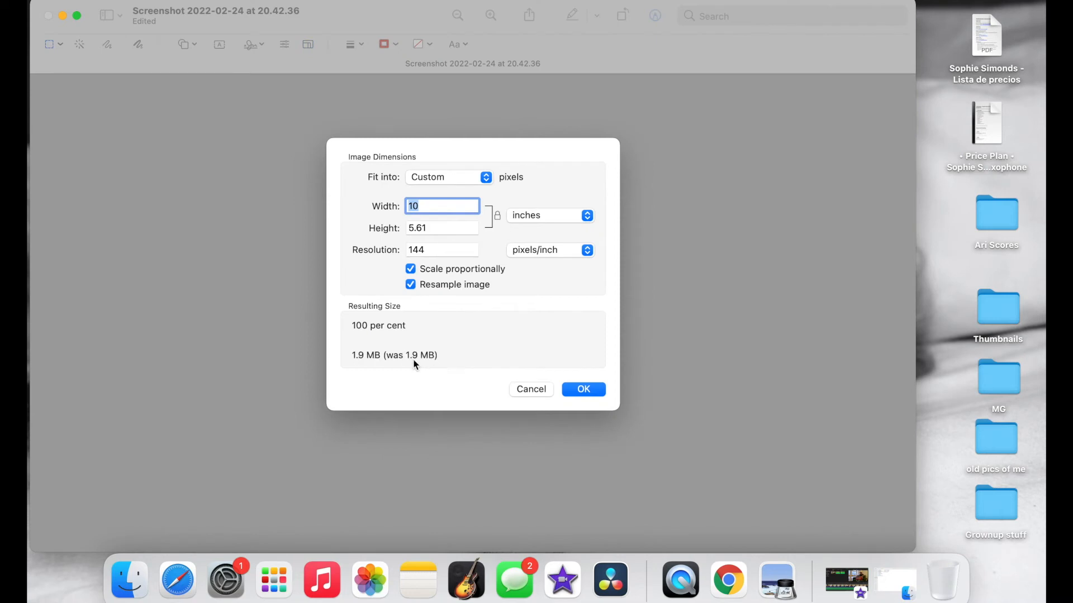
{"action": "left_click", "coordinate": [531, 390]}
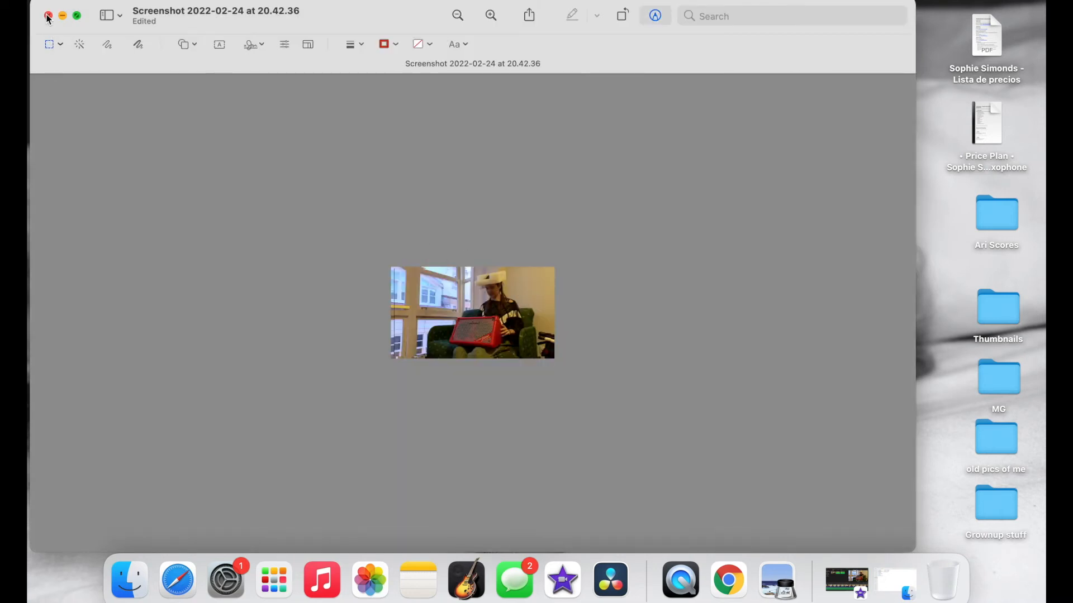
{"action": "key", "text": "super+w"}
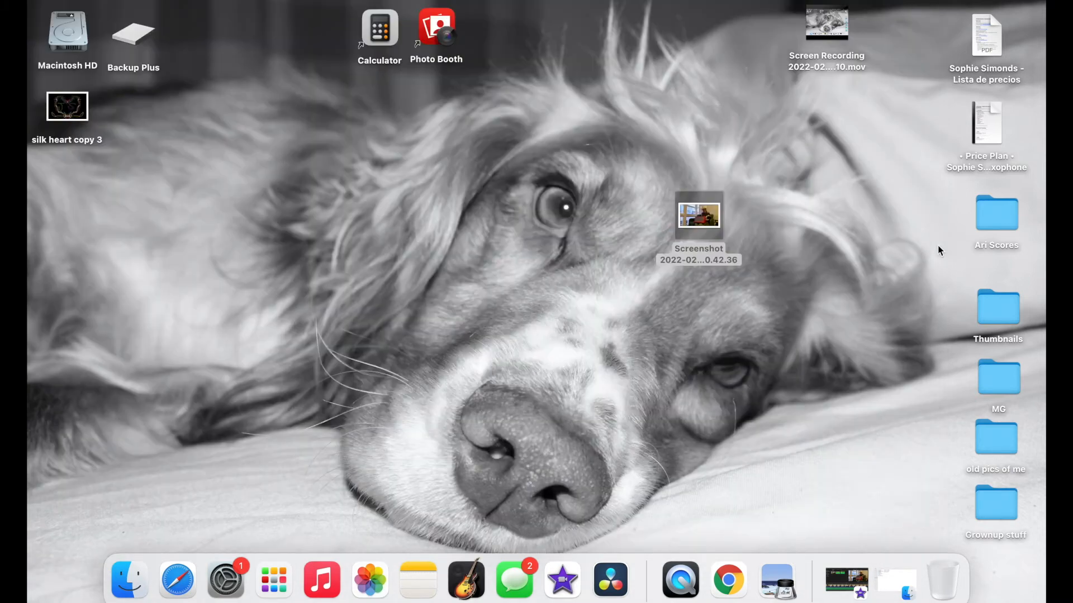
Reopen the resized screenshot from the desktop, enlarge its window and show the markup tools
{"action": "left_click", "coordinate": [701, 218]}
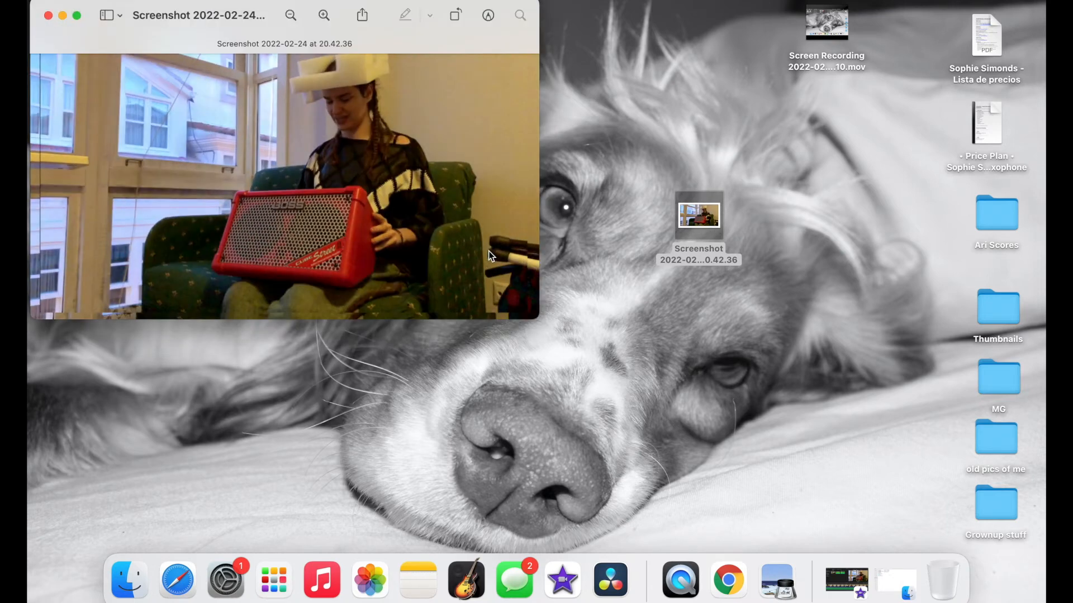
{"action": "left_click_drag", "start_coordinate": [531, 315], "coordinate": [1034, 555]}
{"action": "scroll", "coordinate": [705, 331], "scroll_direction": "down", "scroll_amount": 2}
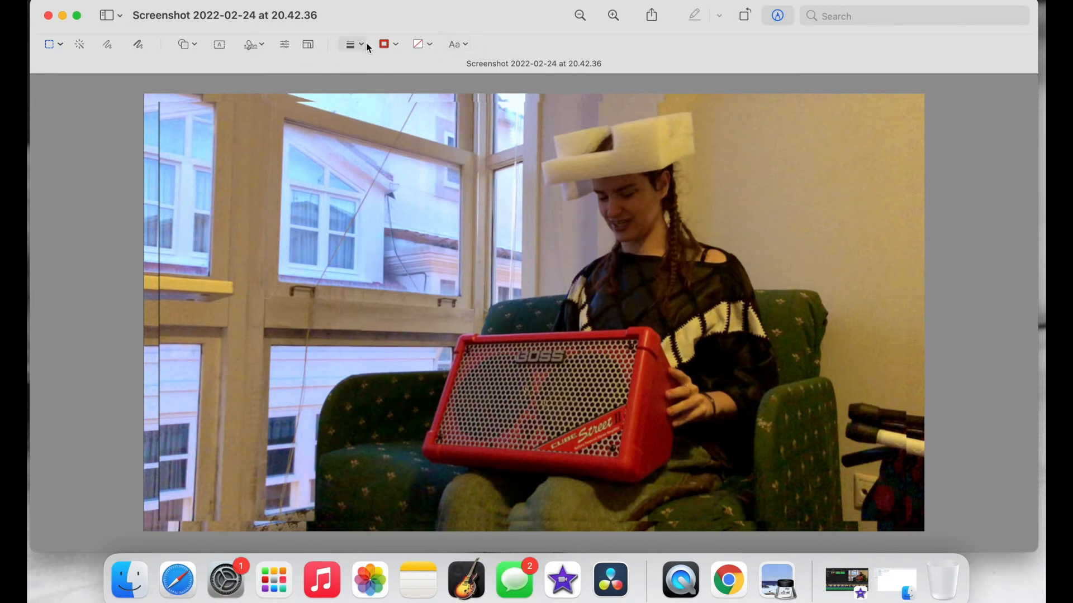
Insert a red rectangle outline with the thickest sketch-style line on the image
{"action": "left_click", "coordinate": [395, 46]}
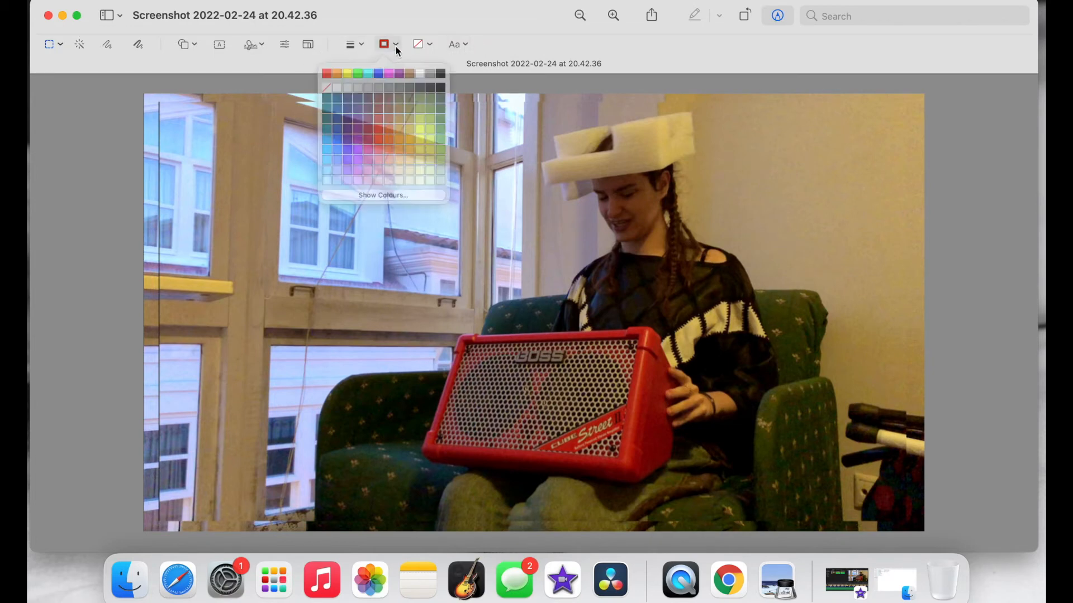
{"action": "left_click", "coordinate": [361, 46]}
{"action": "left_click", "coordinate": [361, 46]}
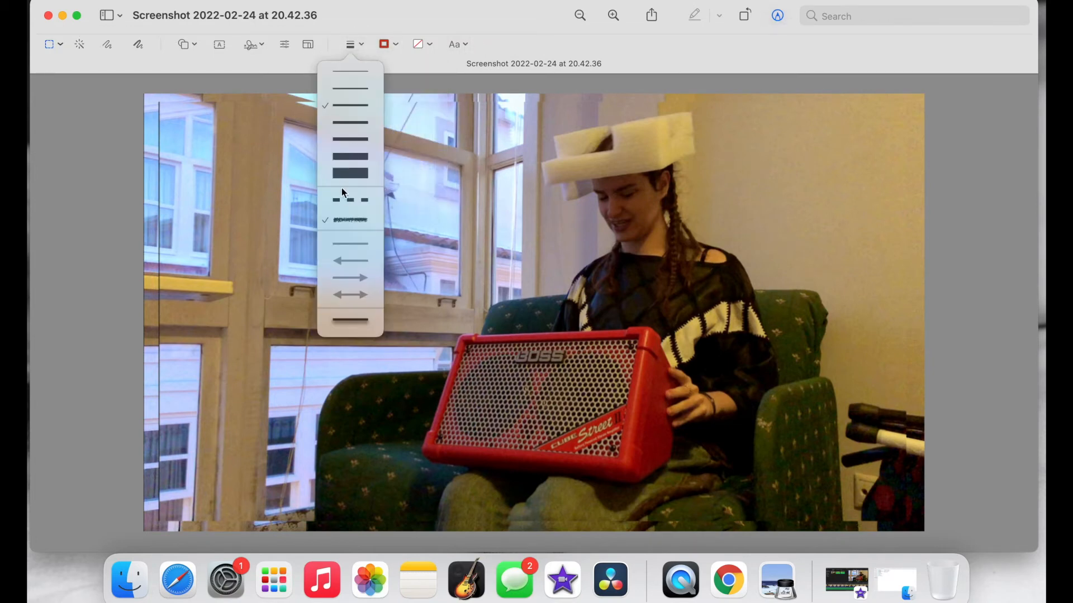
{"action": "left_click", "coordinate": [341, 176]}
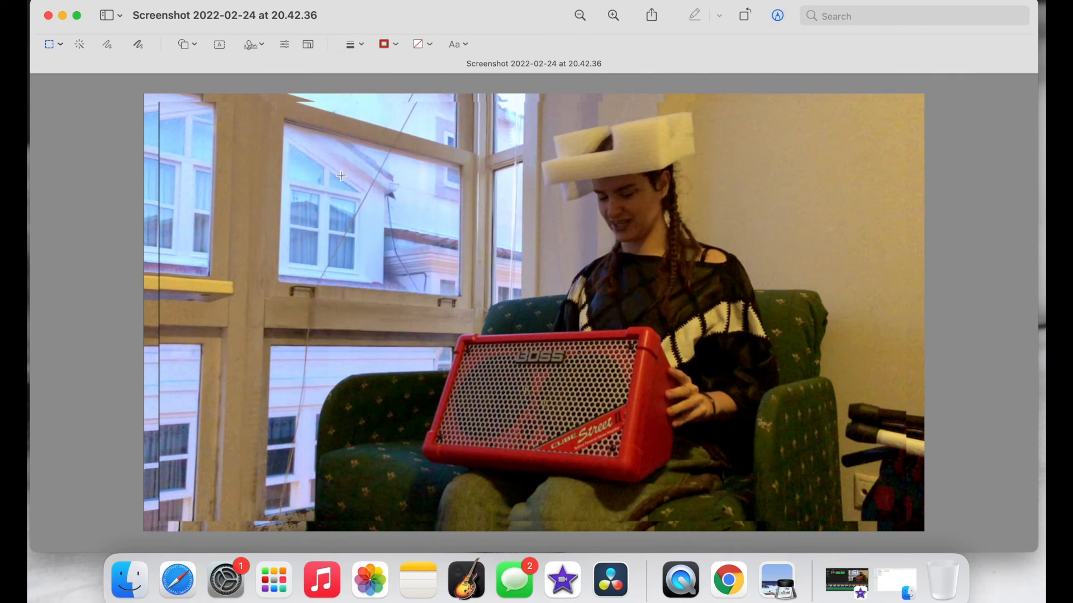
{"action": "left_click", "coordinate": [185, 46]}
{"action": "left_click", "coordinate": [173, 88]}
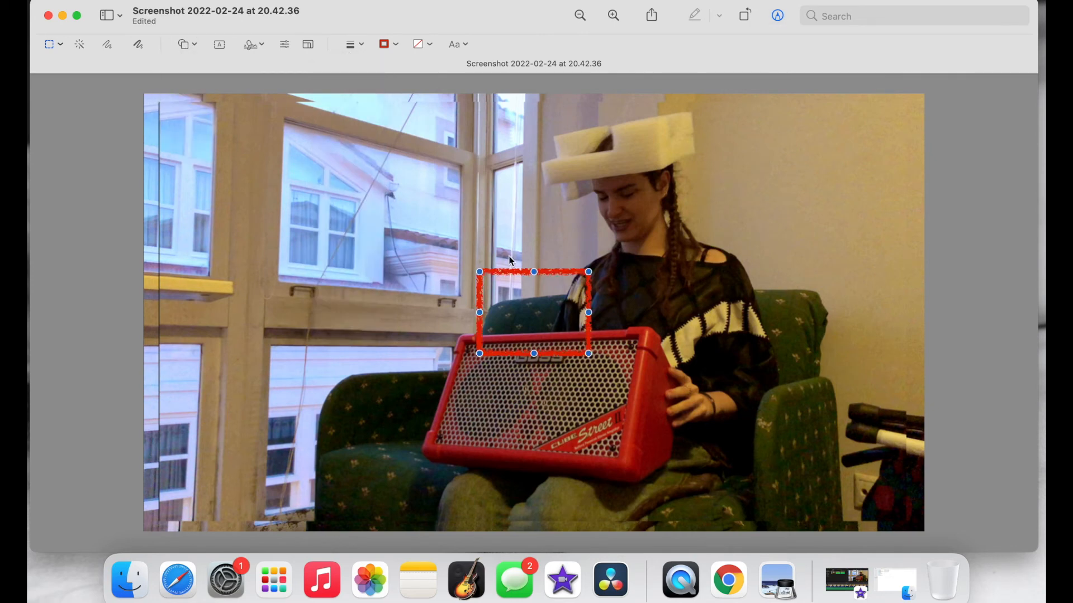
Stretch the red rectangle to frame the whole image just inside its edges
{"action": "left_click_drag", "start_coordinate": [479, 271], "coordinate": [158, 102]}
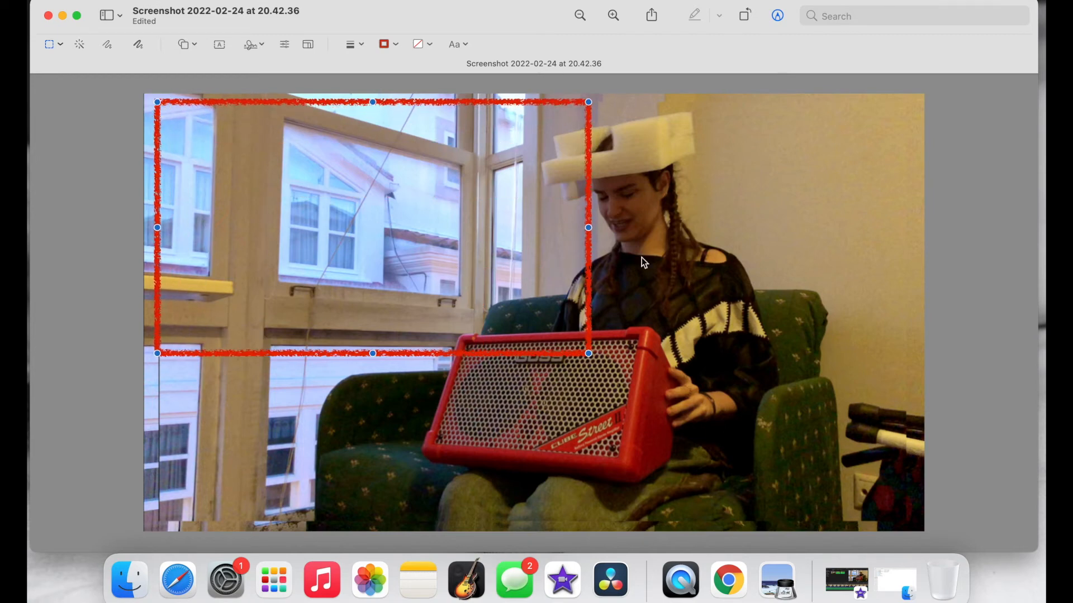
{"action": "left_click_drag", "start_coordinate": [588, 354], "coordinate": [911, 525]}
{"action": "left_click_drag", "start_coordinate": [157, 103], "coordinate": [155, 102]}
{"action": "left_click_drag", "start_coordinate": [912, 518], "coordinate": [915, 522]}
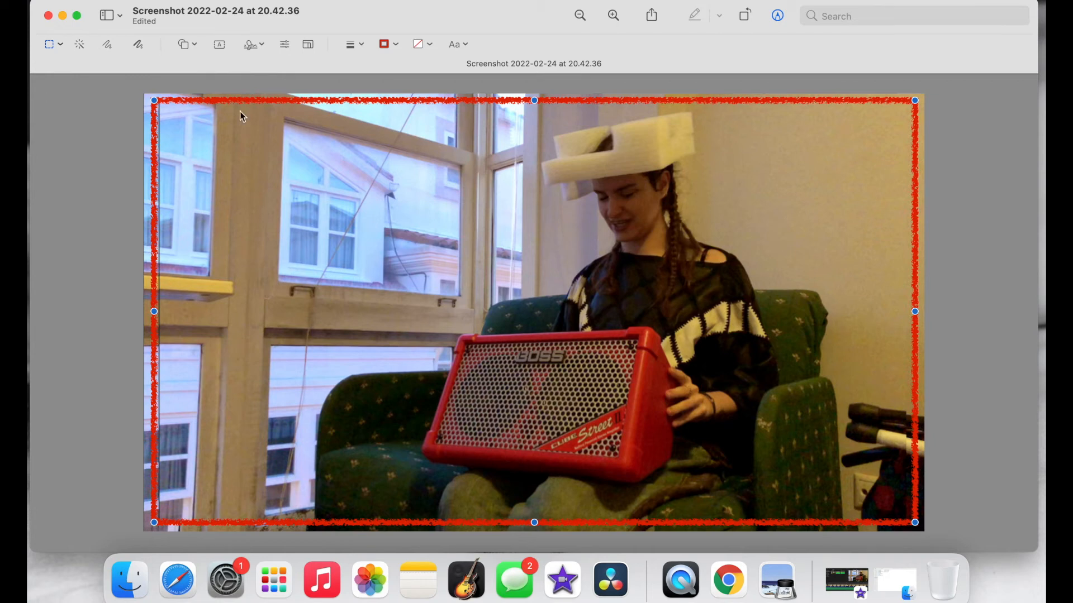
Recolour the rectangular frame dark red, sampling the colour from the side of the amplifier
{"action": "left_click", "coordinate": [393, 45]}
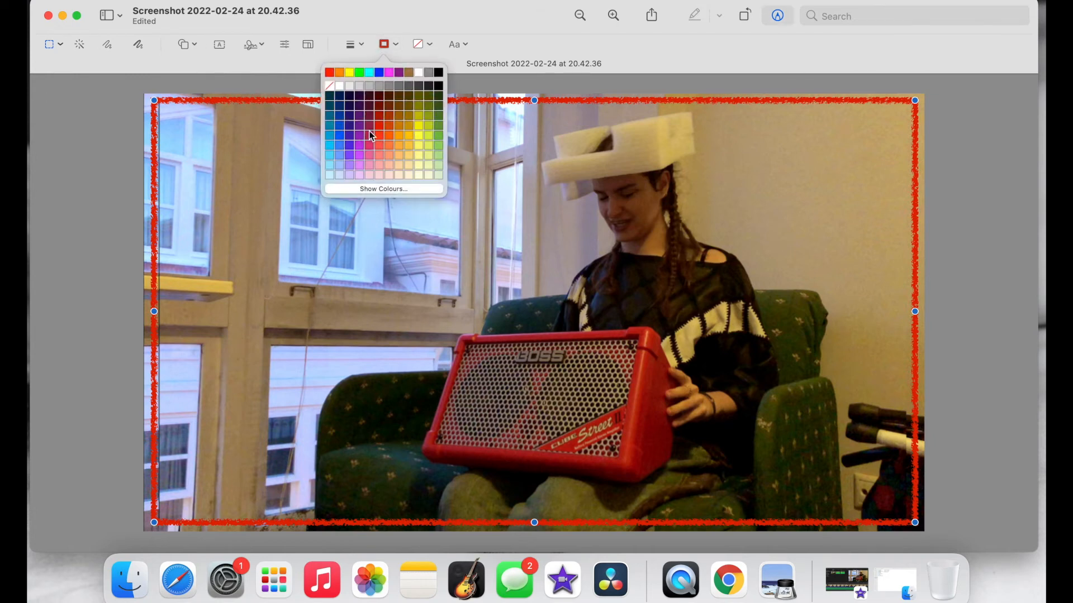
{"action": "left_click", "coordinate": [359, 188]}
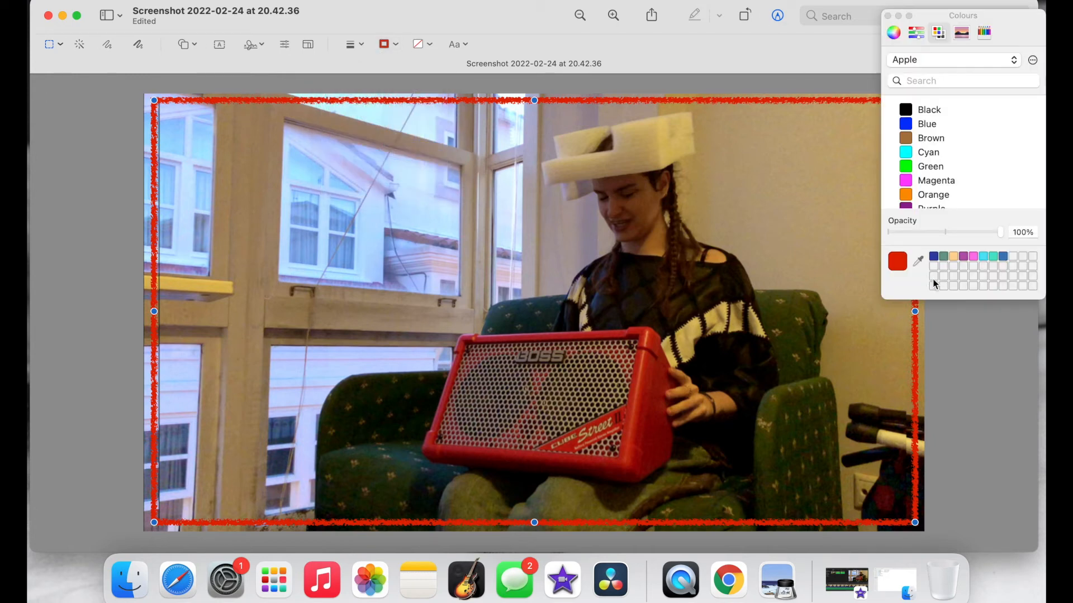
{"action": "left_click", "coordinate": [917, 261]}
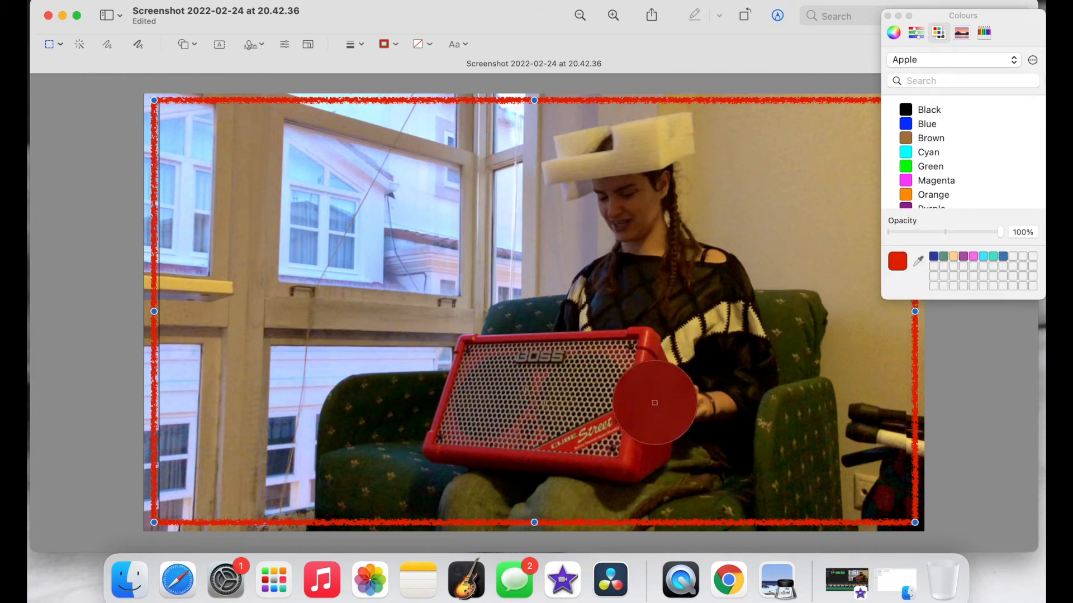
{"action": "left_click", "coordinate": [658, 416]}
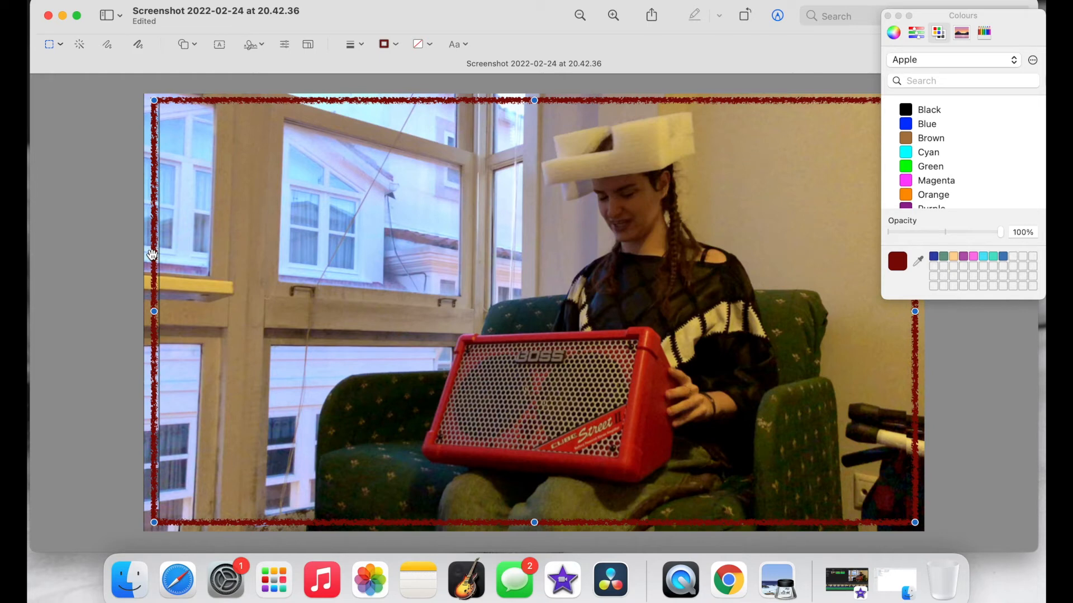
Duplicate the dark red frame, nest the copy just inside it and colour the copy bright red sampled from the amplifier
{"action": "key", "text": "super+d"}
{"action": "left_click_drag", "start_coordinate": [161, 104], "coordinate": [180, 108]}
{"action": "left_click", "coordinate": [918, 261]}
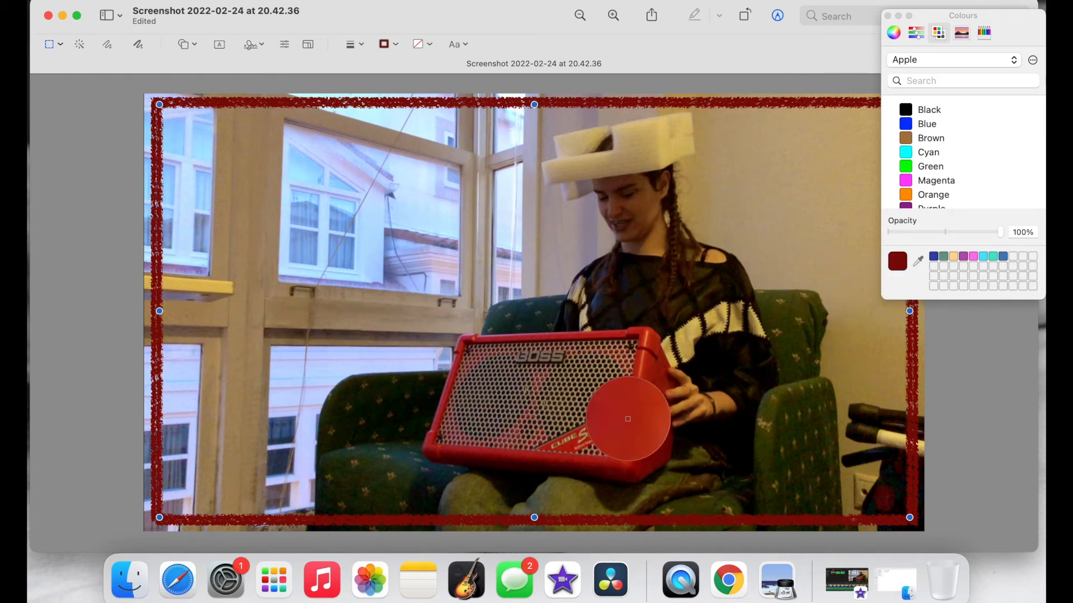
{"action": "left_click", "coordinate": [633, 415]}
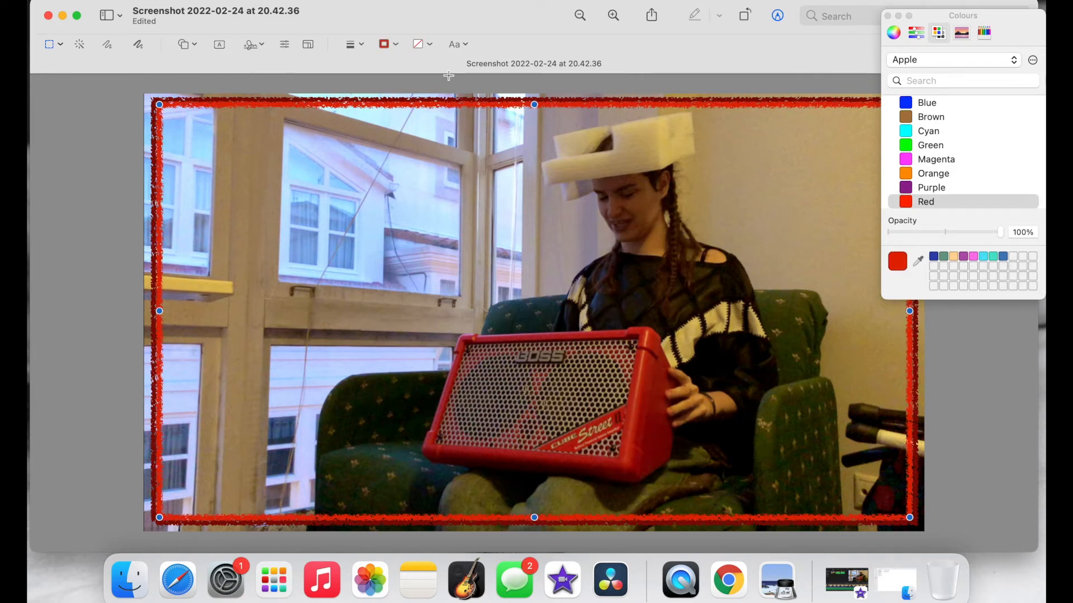
Set the bright red inner frame to the second-thickest line and paste another copy of the frame
{"action": "left_click", "coordinate": [362, 44]}
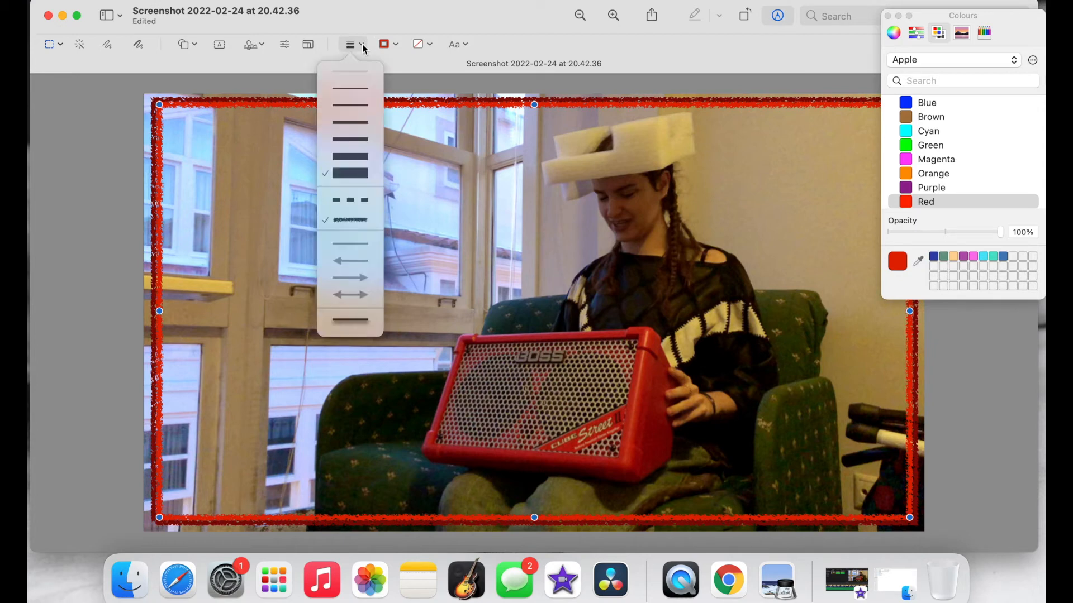
{"action": "left_click", "coordinate": [351, 157]}
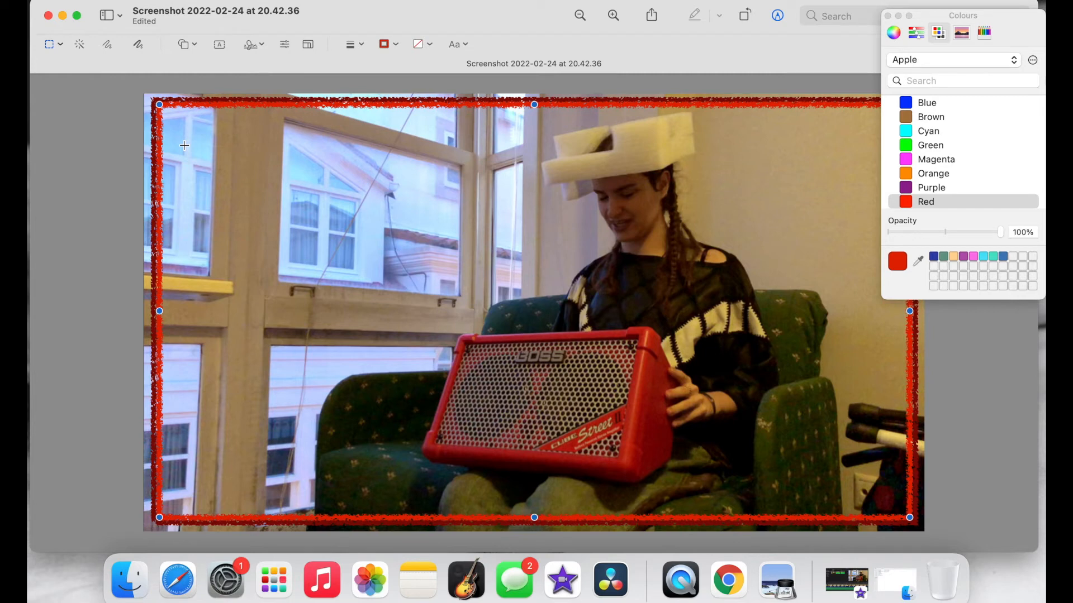
{"action": "key", "text": "super+v"}
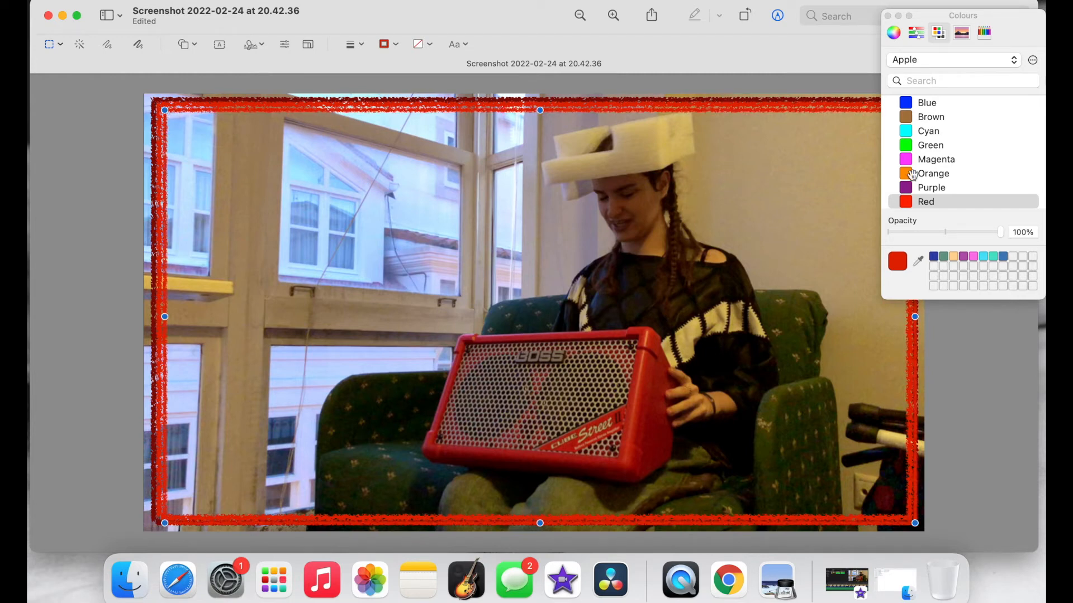
Colour the newly pasted frame dark olive green, sampling the colour from the armchair
{"action": "left_click", "coordinate": [918, 261]}
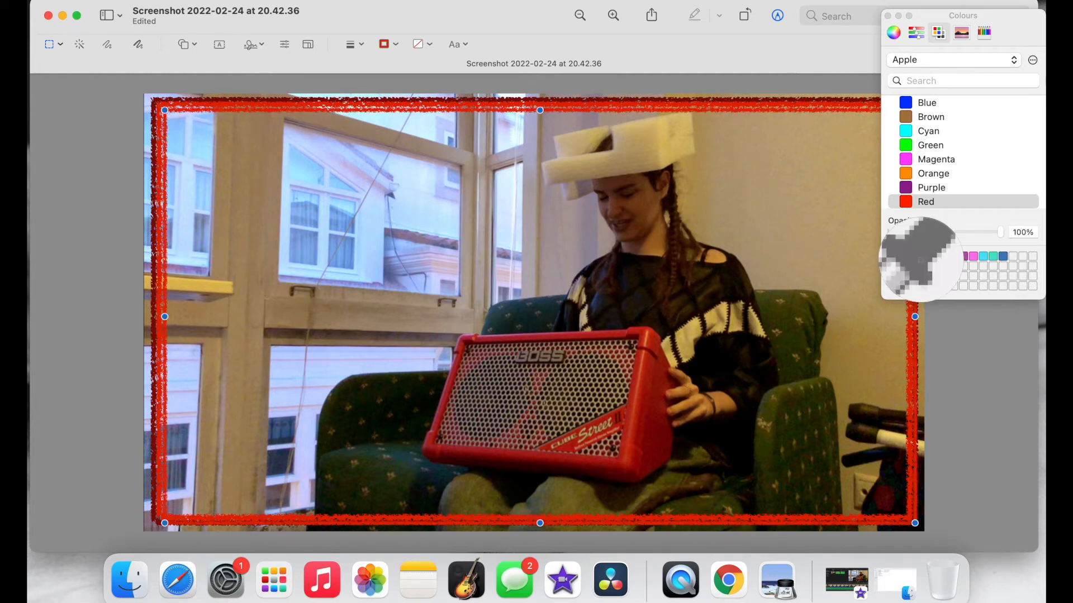
{"action": "left_click", "coordinate": [777, 398]}
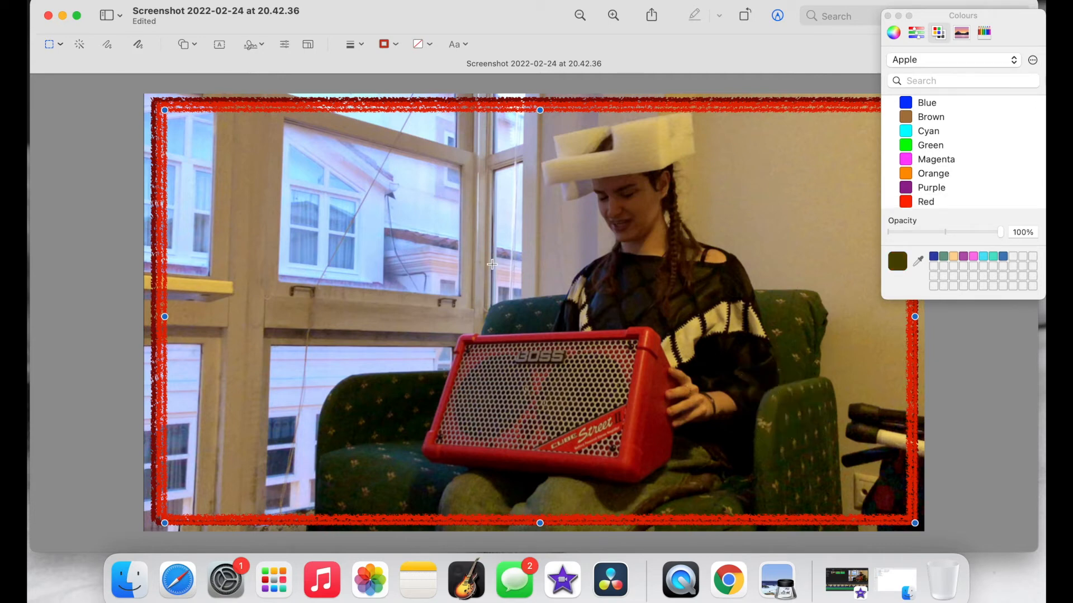
{"action": "left_click", "coordinate": [395, 46]}
{"action": "left_click", "coordinate": [390, 190]}
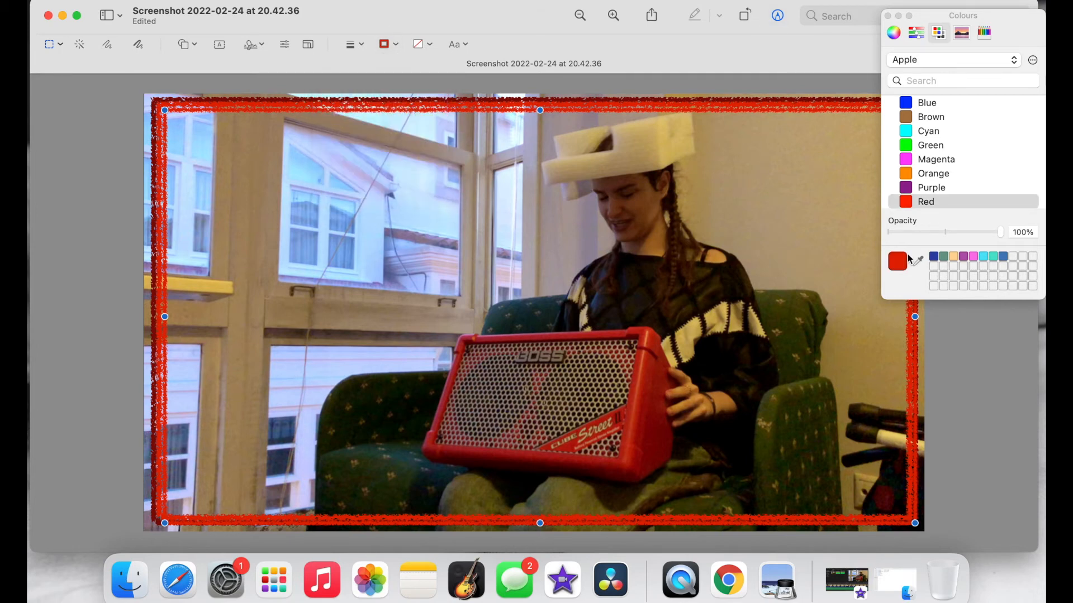
{"action": "left_click", "coordinate": [919, 263]}
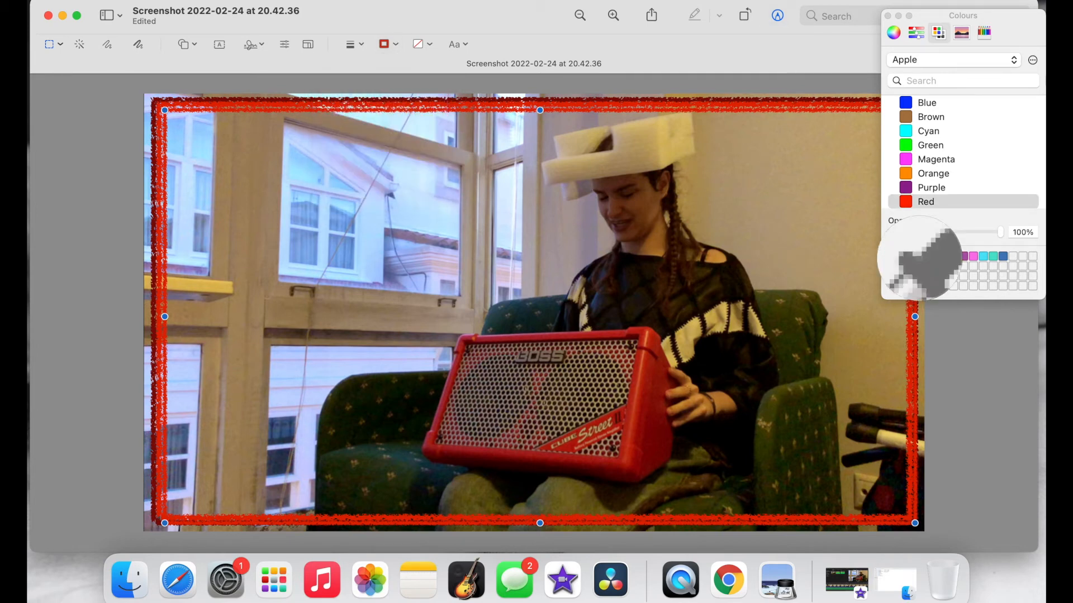
{"action": "left_click", "coordinate": [783, 390]}
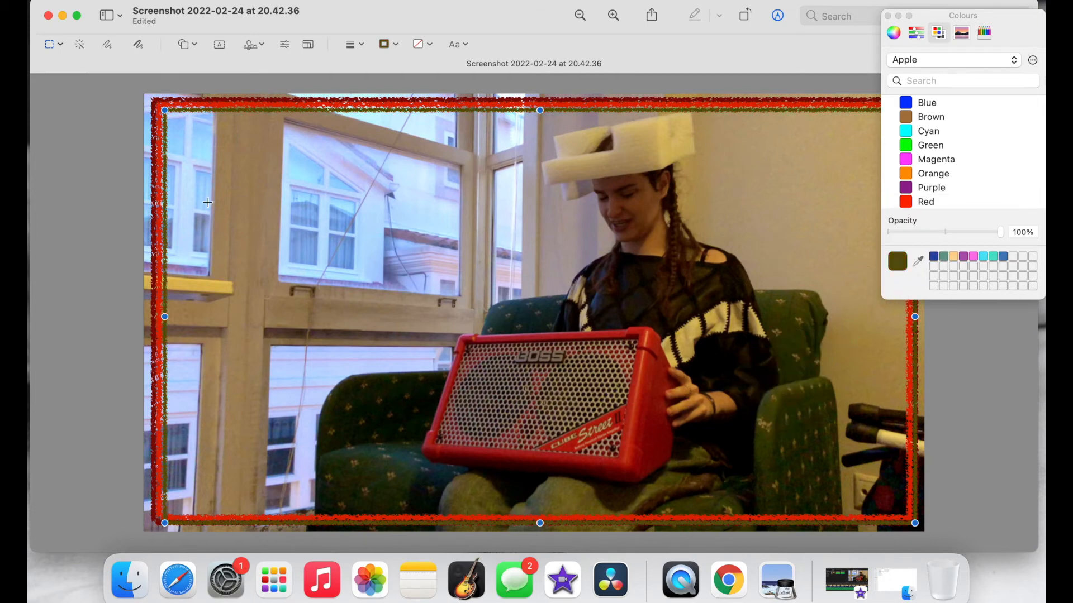
Fit the olive frame between the two red frames, deselect it and close the colour picker
{"action": "left_click_drag", "start_coordinate": [164, 110], "coordinate": [169, 104]}
{"action": "left_click", "coordinate": [192, 213]}
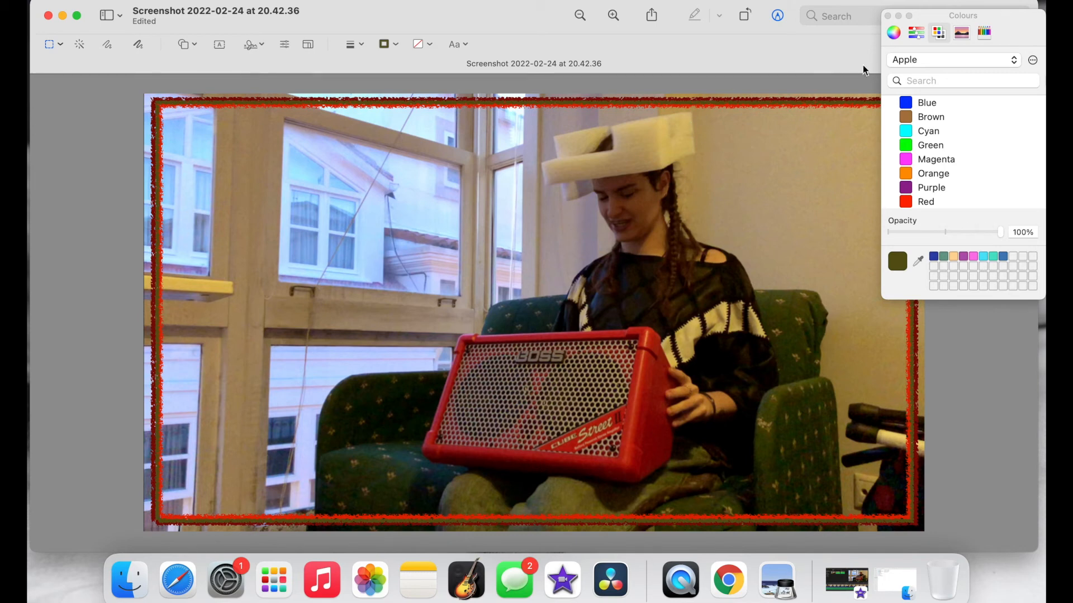
{"action": "left_click", "coordinate": [887, 16]}
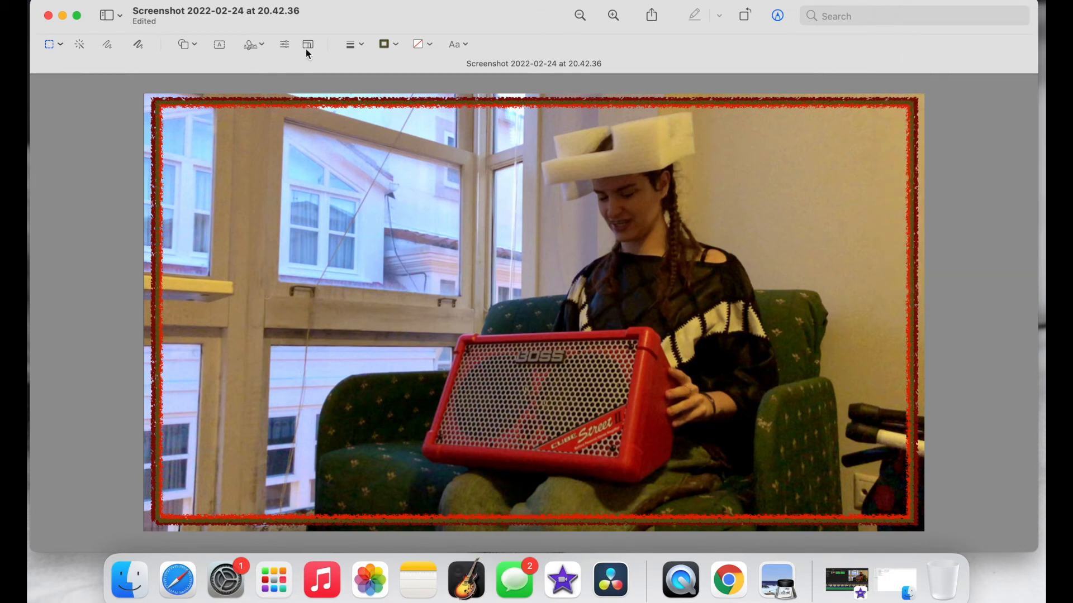
Add bold blue text reading Roland, with Boss below it, on the wall in the image's upper-right corner
{"action": "left_click", "coordinate": [219, 43]}
{"action": "left_click_drag", "start_coordinate": [518, 308], "coordinate": [773, 154]}
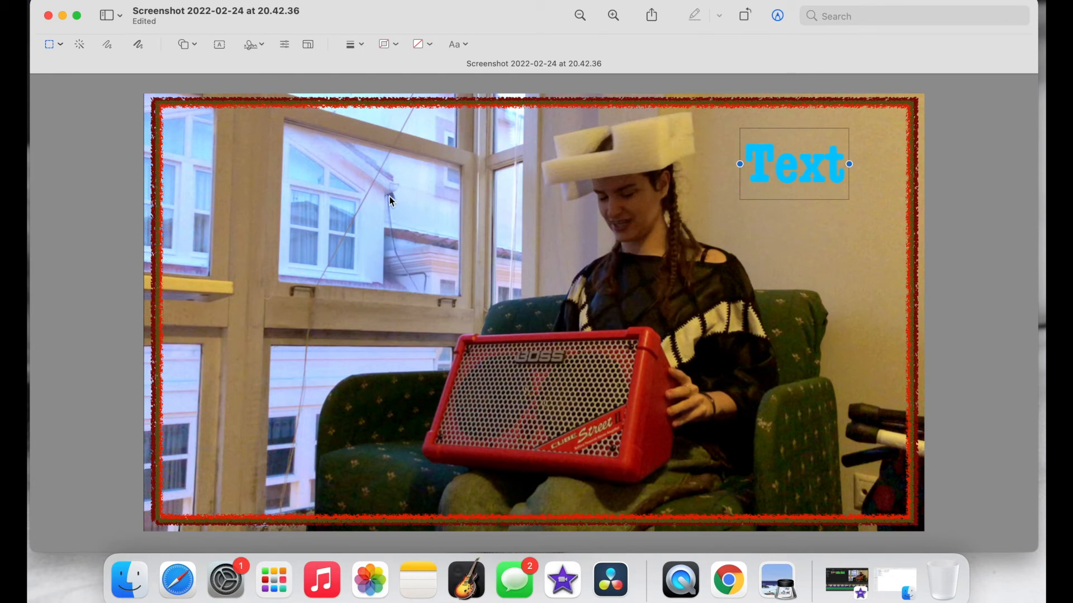
{"action": "mouse_move", "coordinate": [817, 158]}
{"action": "left_mouse_down"}
{"action": "mouse_move", "coordinate": [406, 205]}
{"action": "mouse_move", "coordinate": [782, 216]}
{"action": "mouse_move", "coordinate": [811, 145]}
{"action": "left_mouse_up"}
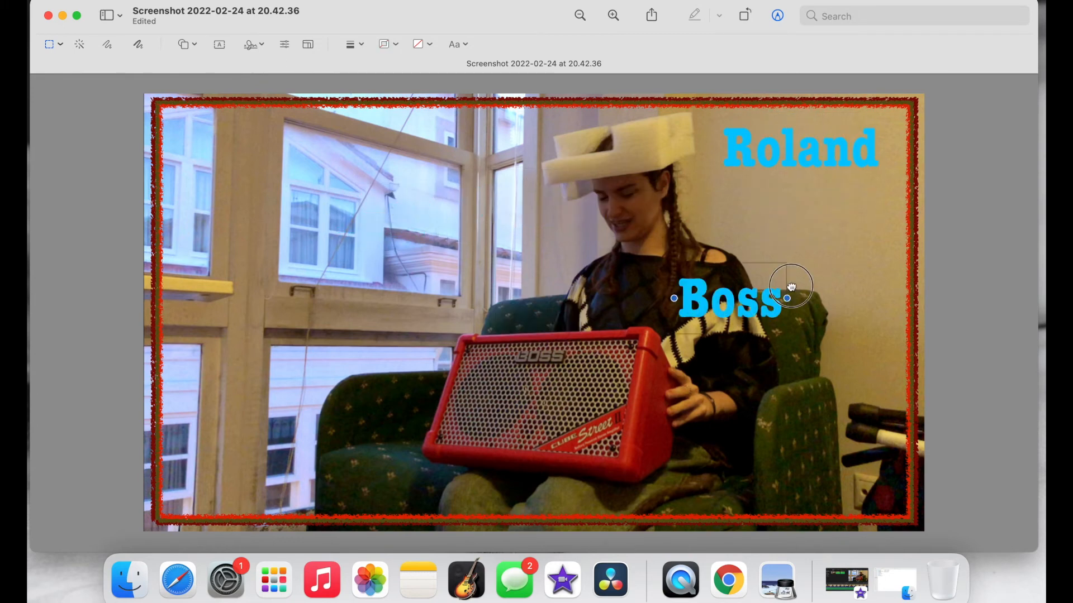
{"action": "left_click_drag", "start_coordinate": [696, 313], "coordinate": [754, 227]}
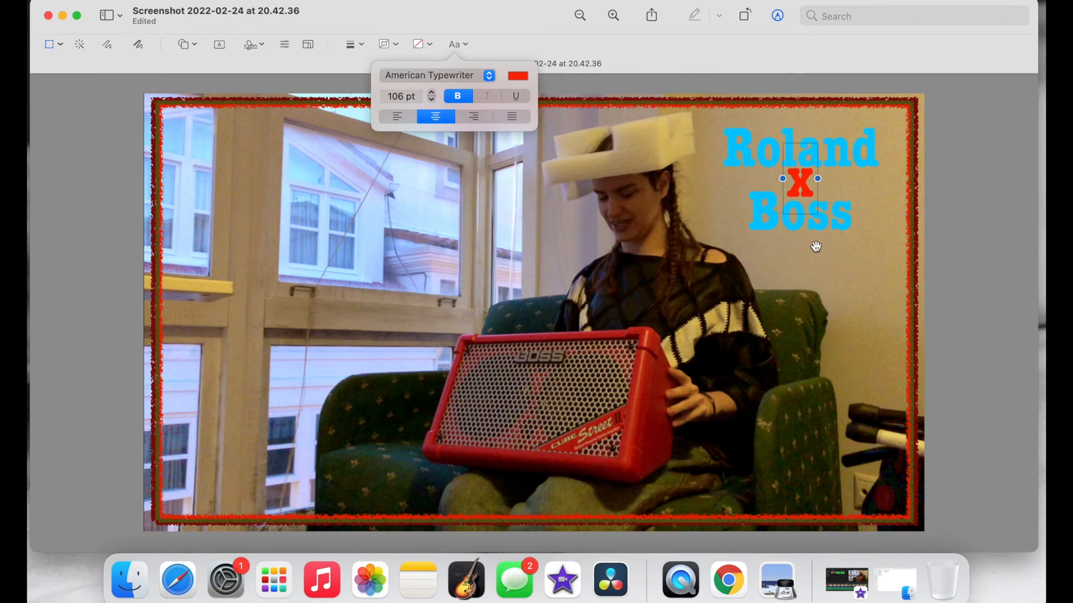
Add a red X between Roland and Boss, and enlarge and arrange the text, with both names at 145 pt
{"action": "left_click", "coordinate": [458, 44]}
{"action": "left_click", "coordinate": [431, 94]}
{"action": "left_click_drag", "start_coordinate": [799, 215], "coordinate": [819, 235]}
{"action": "left_click_drag", "start_coordinate": [772, 156], "coordinate": [766, 156]}
Insert pink sketch-style rectangle outlines sized to frame Roland and Boss, using a copy for the second one
{"action": "left_click", "coordinate": [188, 44]}
{"action": "left_click", "coordinate": [171, 89]}
{"action": "left_click_drag", "start_coordinate": [794, 195], "coordinate": [908, 274]}
{"action": "left_click_drag", "start_coordinate": [682, 274], "coordinate": [682, 181]}
{"action": "key", "text": "super+c"}
{"action": "key", "text": "super+v"}
{"action": "left_click", "coordinate": [388, 44]}
{"action": "left_click", "coordinate": [388, 44]}
Nudge the red X and shift both pink rectangles leftward, partly off the Roland and Boss text
{"action": "left_click_drag", "start_coordinate": [800, 183], "coordinate": [803, 183]}
{"action": "left_click_drag", "start_coordinate": [682, 168], "coordinate": [582, 168]}
{"action": "left_click_drag", "start_coordinate": [741, 245], "coordinate": [685, 246]}
Select both the Boss and Roland texts and recolour them light blue
{"action": "left_click", "coordinate": [881, 237]}
{"action": "left_click", "coordinate": [882, 151], "text": "shift"}
{"action": "left_click", "coordinate": [458, 44]}
{"action": "left_click", "coordinate": [517, 76]}
{"action": "left_click", "coordinate": [463, 195]}
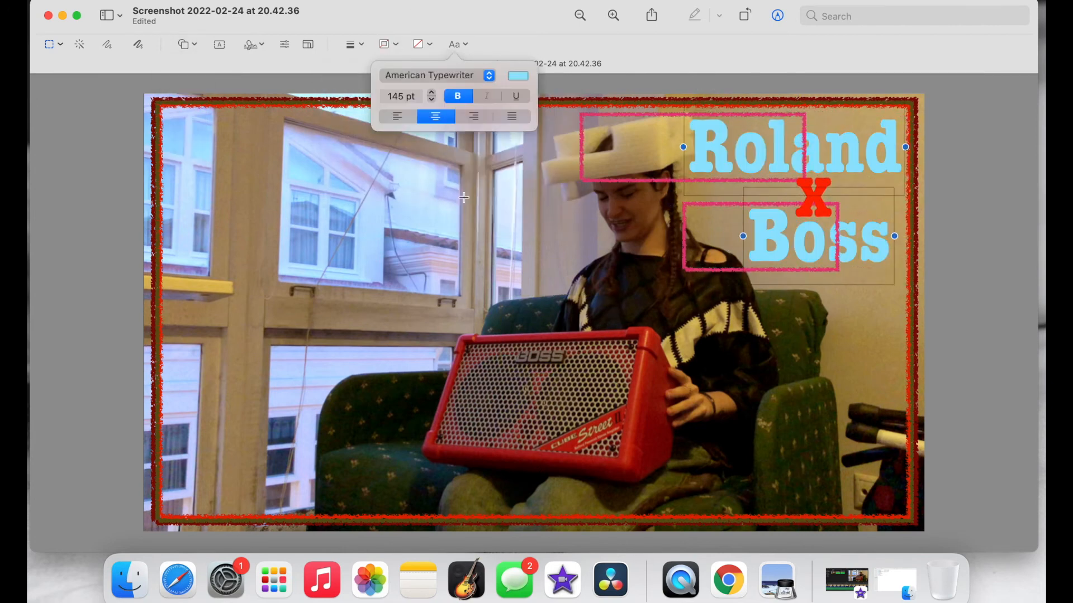
Copy the two light blue names, turn the originals black and paste the copies slightly offset as a drop-shadow effect
{"action": "left_click", "coordinate": [463, 186]}
{"action": "key", "text": "super+c"}
{"action": "left_click", "coordinate": [572, 103]}
{"action": "key", "text": "super+v"}
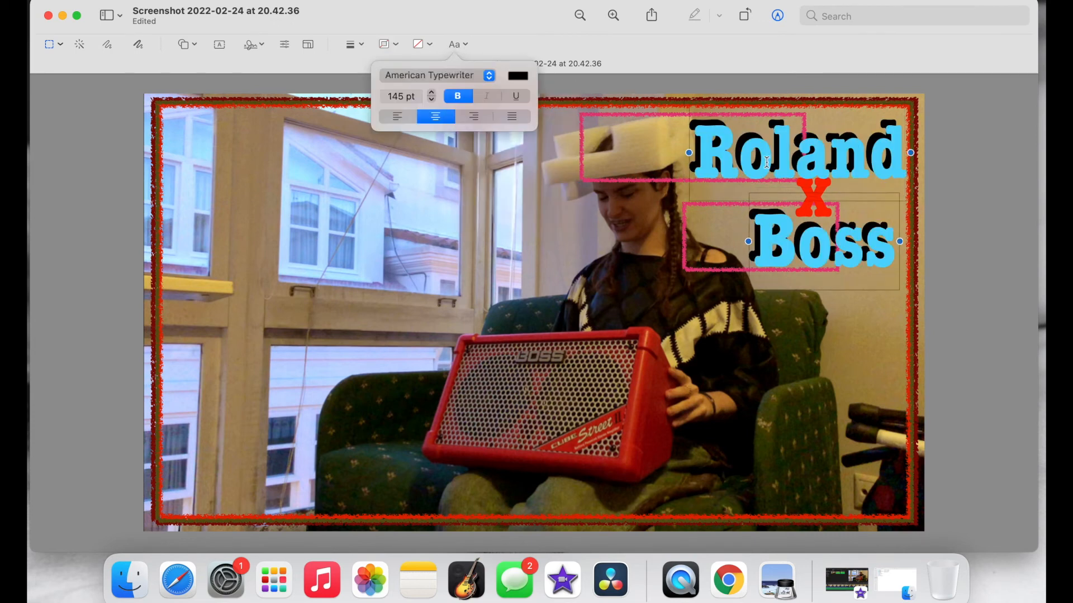
Move the two pink rectangles back so they frame Roland and Boss
{"action": "left_click", "coordinate": [635, 179]}
{"action": "left_click_drag", "start_coordinate": [635, 180], "coordinate": [735, 178]}
{"action": "left_click_drag", "start_coordinate": [726, 269], "coordinate": [789, 269]}
{"action": "left_click", "coordinate": [292, 253]}
{"action": "left_click", "coordinate": [194, 47]}
{"action": "left_click", "coordinate": [108, 44]}
{"action": "mouse_move", "coordinate": [285, 124]}
{"action": "left_mouse_down"}
{"action": "mouse_move", "coordinate": [384, 149]}
{"action": "mouse_move", "coordinate": [285, 125]}
{"action": "left_mouse_up"}
{"action": "key", "text": "super+z"}
{"action": "left_click", "coordinate": [60, 44]}
Insert a pink-outlined rectangle over the window in the image's upper-left area, tilt it slightly and fill it with blue
{"action": "left_click", "coordinate": [191, 45]}
{"action": "left_click", "coordinate": [166, 92]}
{"action": "left_click_drag", "start_coordinate": [533, 312], "coordinate": [343, 168]}
{"action": "left_click_drag", "start_coordinate": [404, 217], "coordinate": [508, 311]}
{"action": "left_click", "coordinate": [430, 44]}
{"action": "left_click", "coordinate": [371, 142]}
Add large black text reading Street II and place it, tilted to match, on the upper half of the blue rectangle
{"action": "left_click", "coordinate": [219, 44]}
{"action": "left_click_drag", "start_coordinate": [572, 351], "coordinate": [317, 166]}
{"action": "double_click", "coordinate": [316, 166]}
{"action": "type", "text": "Sreett II"}
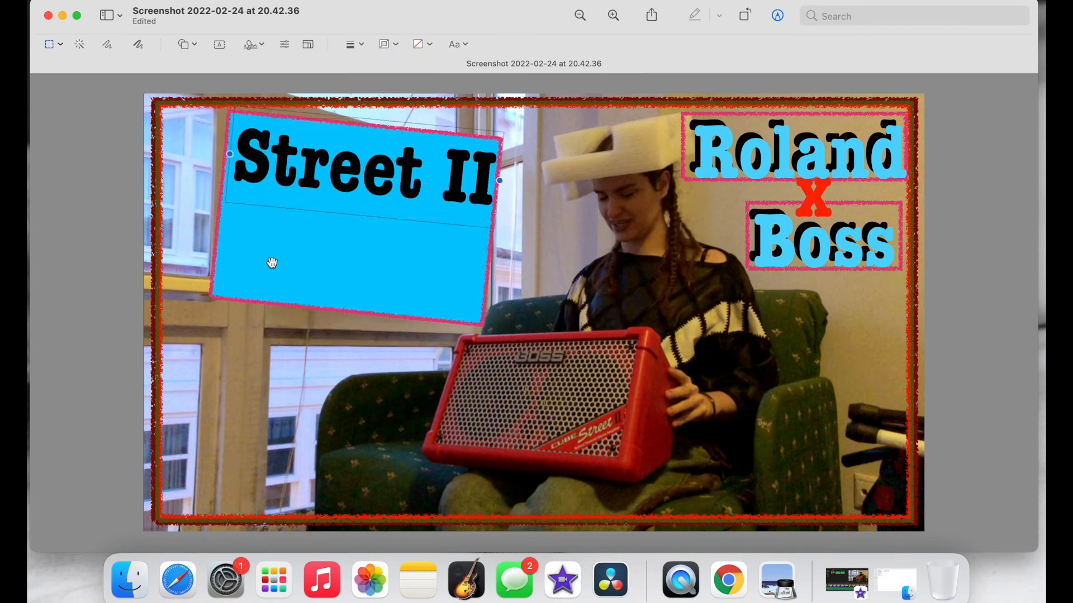
Widen the blue rectangle to the left and add matching tilted black text reading Unboxing below Street II
{"action": "left_click_drag", "start_coordinate": [221, 204], "coordinate": [194, 201]}
{"action": "left_click", "coordinate": [219, 44]}
{"action": "type", "text": "Unboxing"}
{"action": "left_click_drag", "start_coordinate": [572, 351], "coordinate": [321, 256]}
{"action": "left_click_drag", "start_coordinate": [350, 168], "coordinate": [347, 172]}
{"action": "left_click_drag", "start_coordinate": [334, 309], "coordinate": [335, 300]}
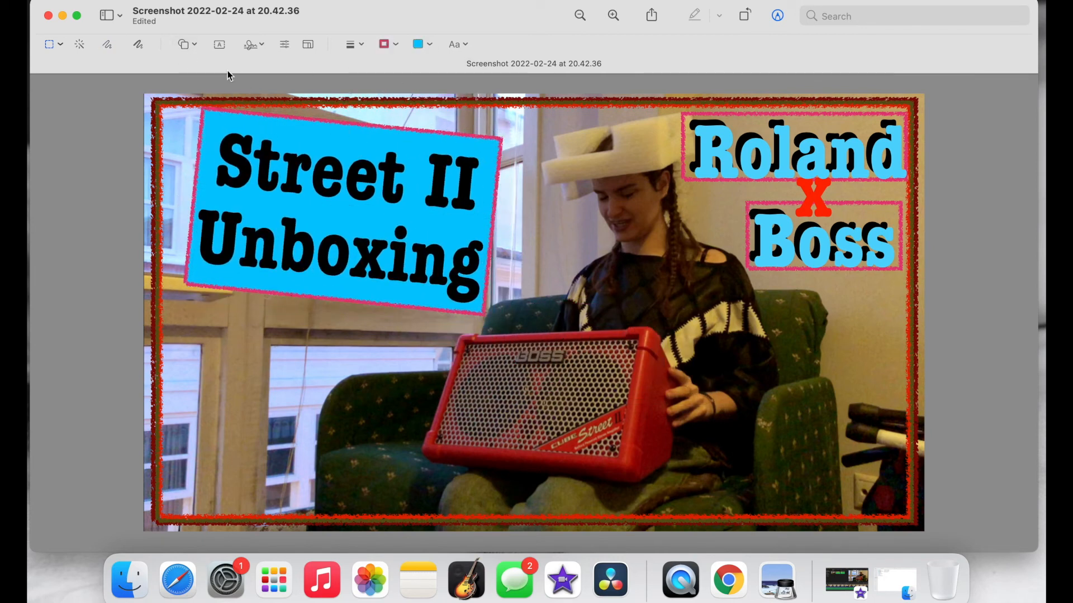
Trace a pink freehand outline around the amplifier with the Sketch tool
{"action": "left_click", "coordinate": [107, 44]}
{"action": "mouse_move", "coordinate": [660, 340]}
{"action": "left_mouse_down"}
{"action": "mouse_move", "coordinate": [636, 324]}
{"action": "mouse_move", "coordinate": [505, 332]}
{"action": "mouse_move", "coordinate": [612, 328]}
{"action": "mouse_move", "coordinate": [673, 357]}
{"action": "mouse_move", "coordinate": [679, 463]}
{"action": "mouse_move", "coordinate": [596, 479]}
{"action": "mouse_move", "coordinate": [474, 469]}
{"action": "mouse_move", "coordinate": [417, 445]}
{"action": "mouse_move", "coordinate": [455, 343]}
{"action": "left_mouse_up"}
{"action": "key", "text": "Delete"}
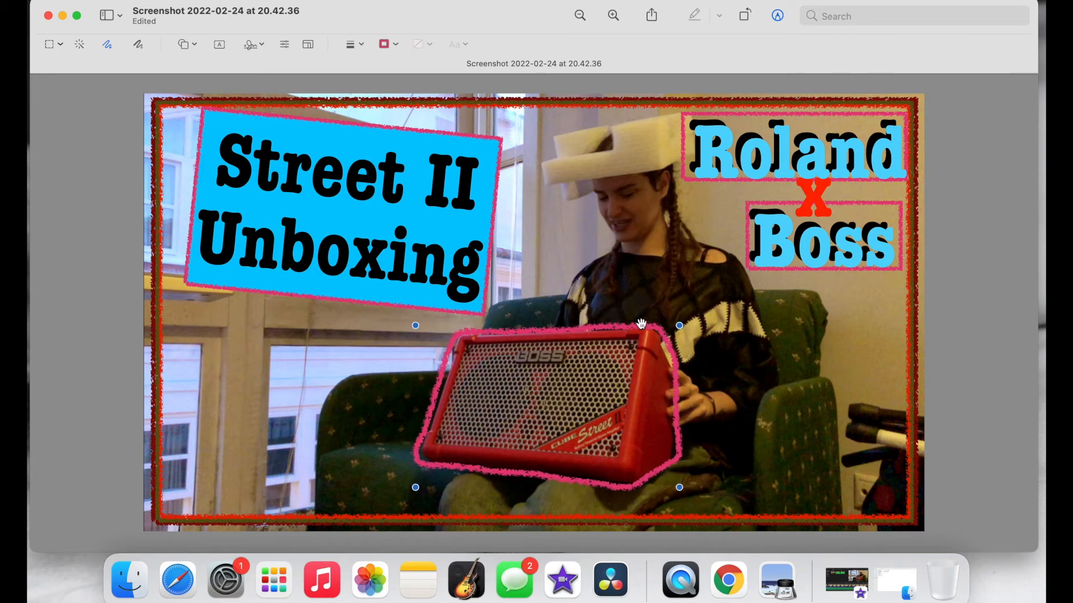
Turn the amplifier outline black, paste a pink copy over it and shrink the copy to sit just inside
{"action": "left_click", "coordinate": [386, 44]}
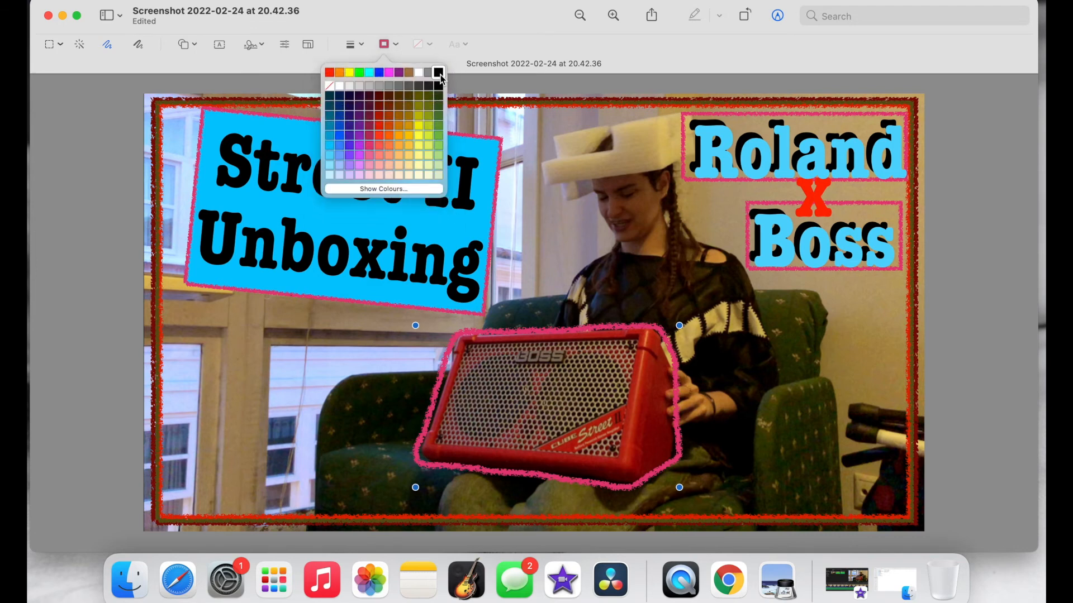
{"action": "left_click", "coordinate": [439, 73]}
{"action": "key", "text": "super+v"}
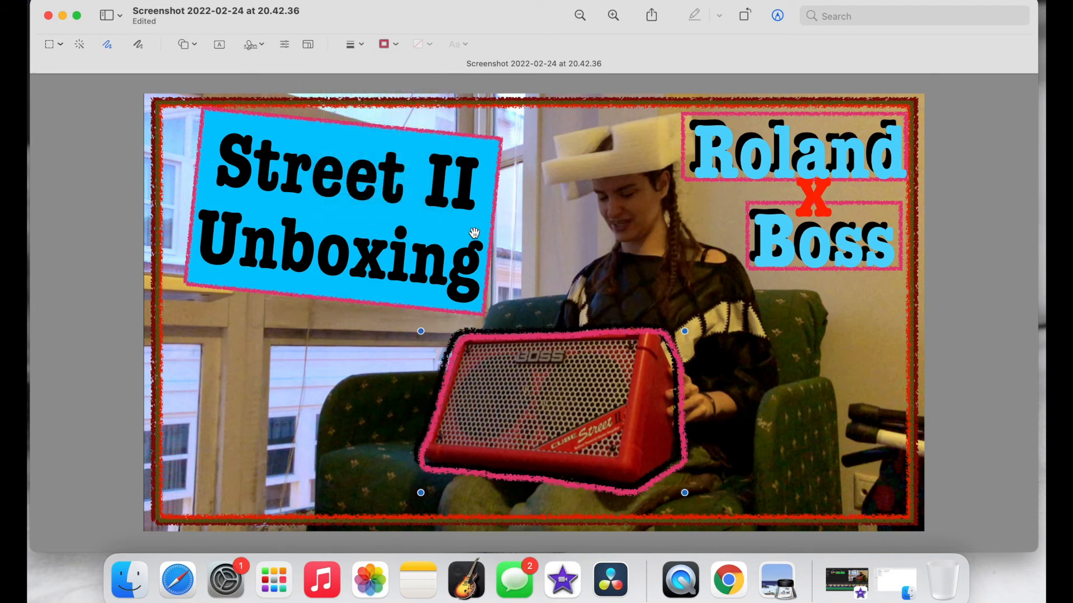
{"action": "left_click_drag", "start_coordinate": [469, 338], "coordinate": [431, 332]}
{"action": "left_click_drag", "start_coordinate": [497, 343], "coordinate": [491, 338]}
{"action": "left_click_drag", "start_coordinate": [419, 331], "coordinate": [422, 330]}
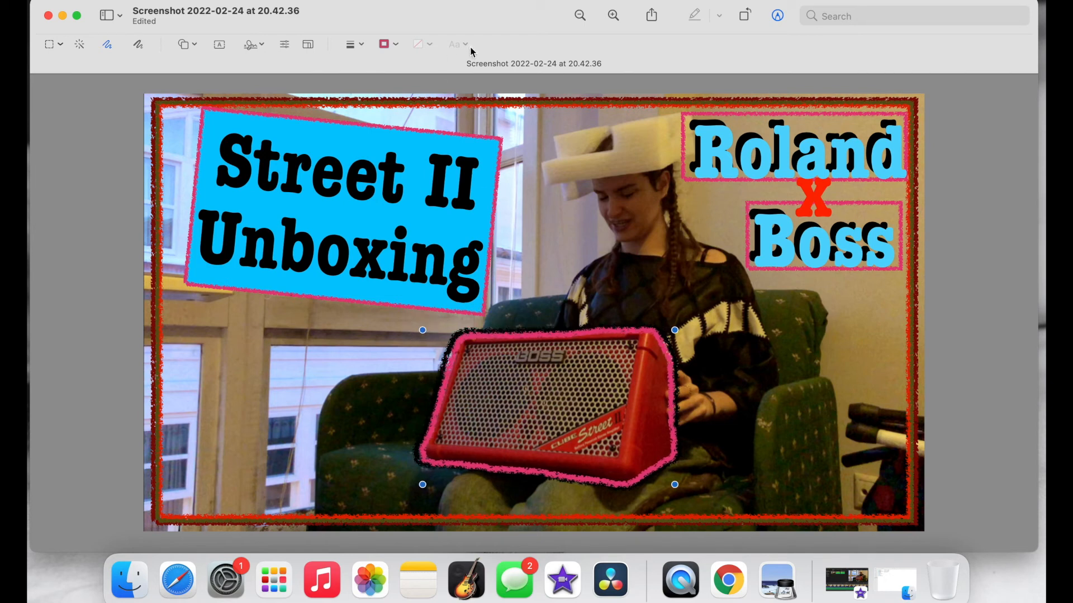
Recolour the inner pink amplifier outline light blue and deselect it
{"action": "left_click", "coordinate": [393, 45]}
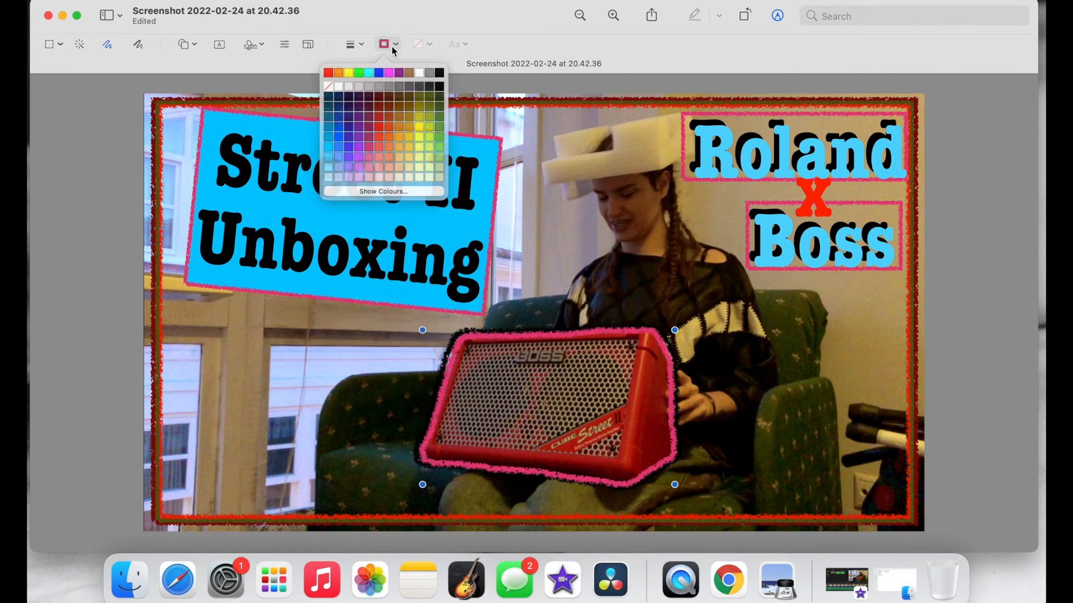
{"action": "left_click", "coordinate": [332, 148]}
{"action": "left_click", "coordinate": [256, 366]}
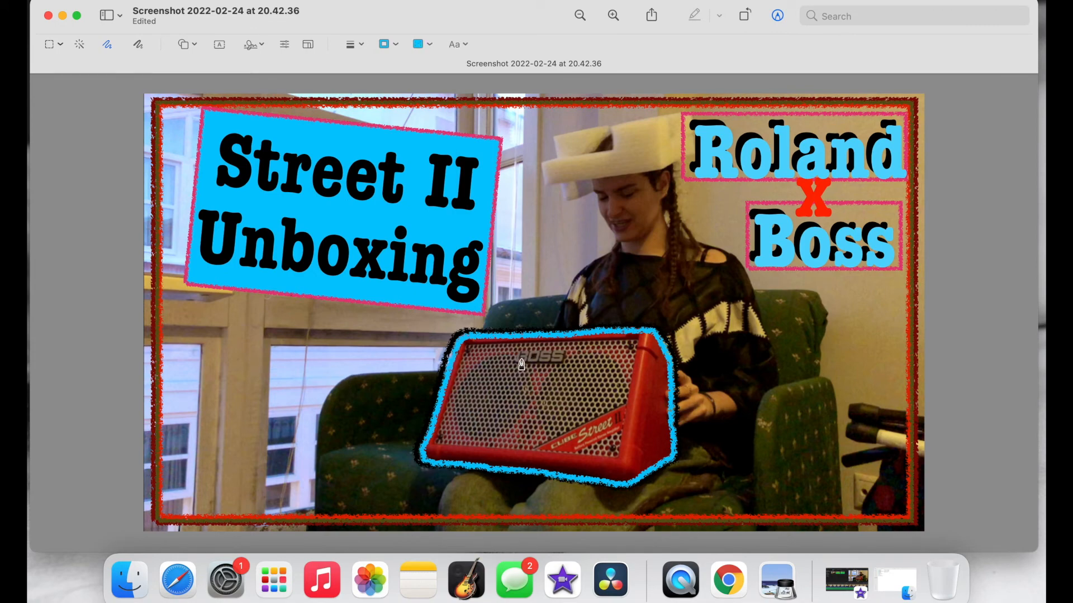
Open the image's colour adjustments and slightly raise exposure, highlights, shadows and saturation, with a cooler temperature and more magenta tint
{"action": "key", "text": "super+minus"}
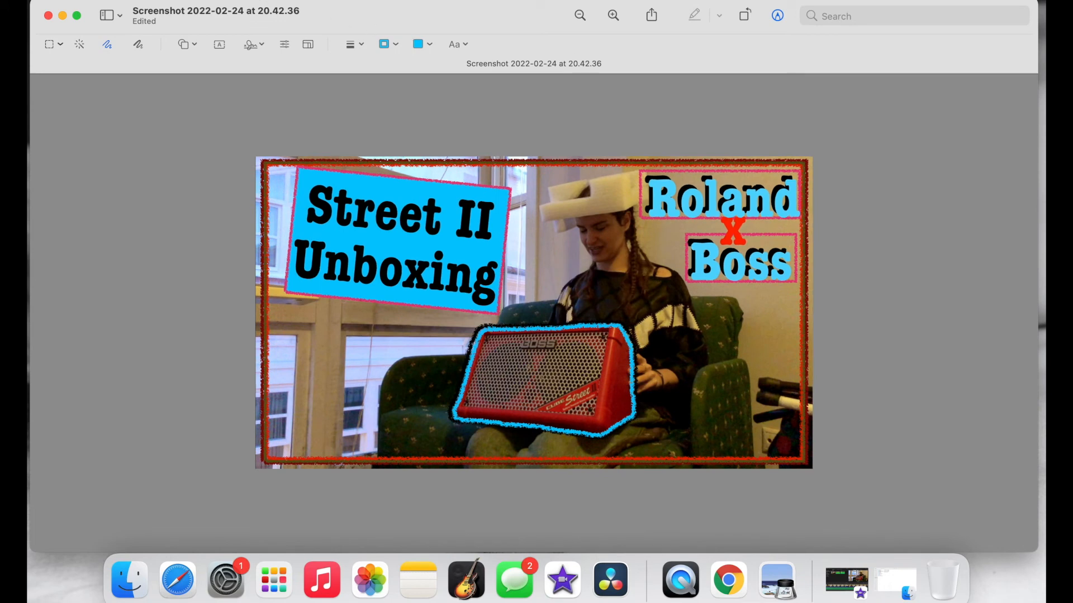
{"action": "left_click", "coordinate": [247, 0]}
{"action": "mouse_move", "coordinate": [247, 0]}
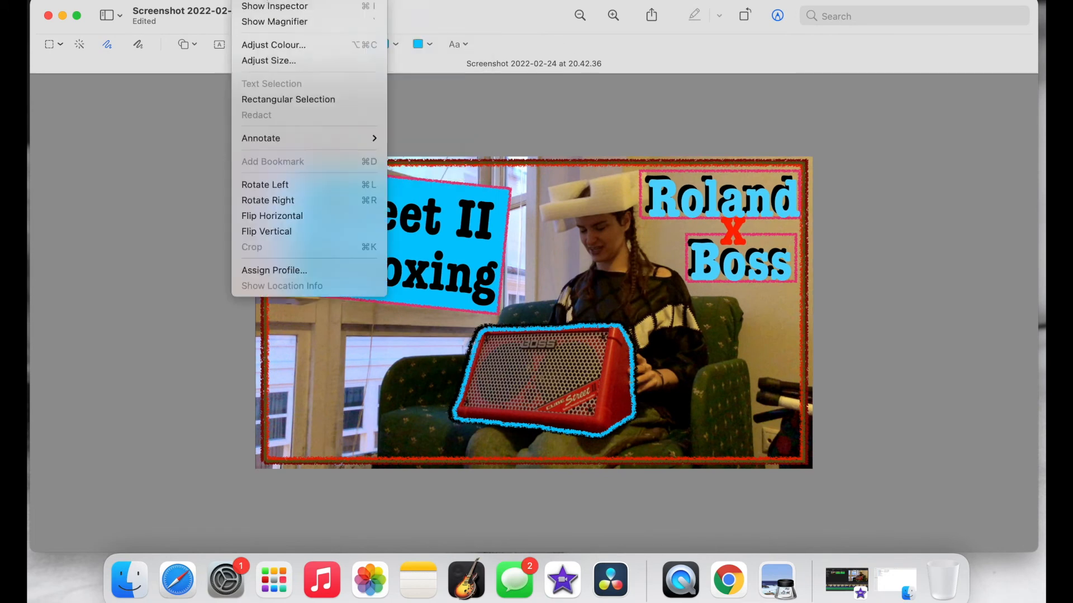
{"action": "left_click", "coordinate": [268, 42]}
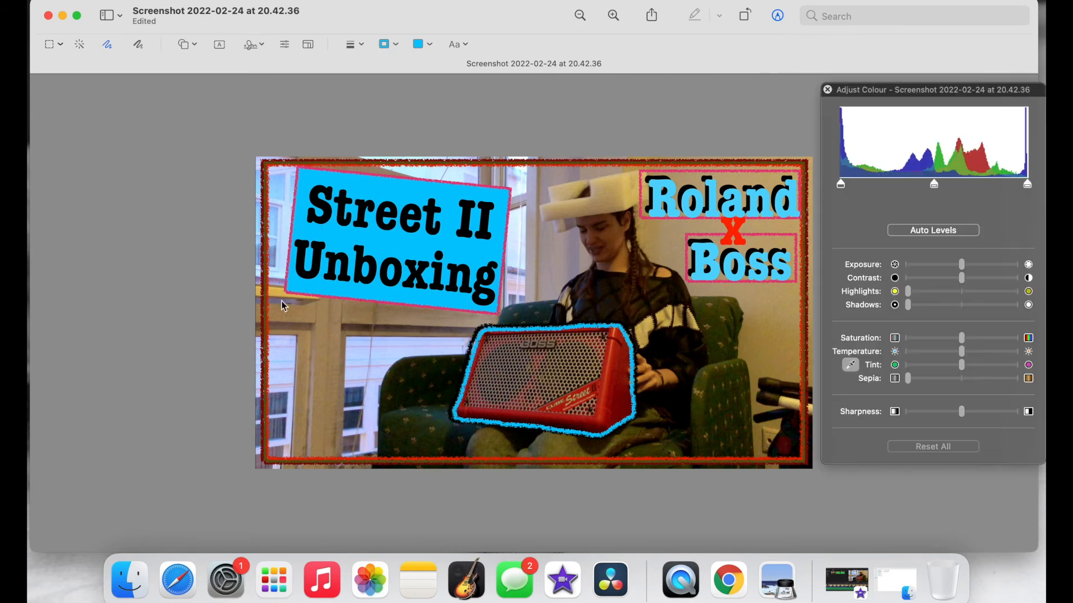
{"action": "left_click_drag", "start_coordinate": [961, 264], "coordinate": [985, 270]}
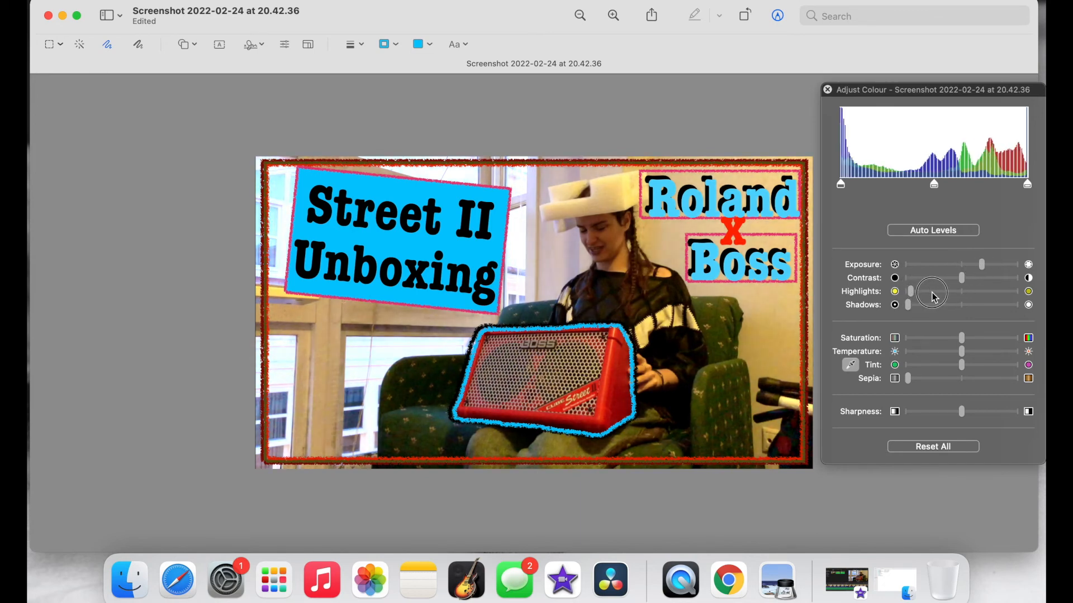
{"action": "left_click_drag", "start_coordinate": [911, 291], "coordinate": [930, 291]}
{"action": "left_click_drag", "start_coordinate": [982, 264], "coordinate": [980, 265]}
{"action": "mouse_move", "coordinate": [961, 352]}
{"action": "left_mouse_down"}
{"action": "mouse_move", "coordinate": [936, 352]}
{"action": "mouse_move", "coordinate": [969, 339]}
{"action": "mouse_move", "coordinate": [932, 352]}
{"action": "mouse_move", "coordinate": [966, 365]}
{"action": "left_mouse_up"}
{"action": "left_click_drag", "start_coordinate": [908, 305], "coordinate": [919, 308]}
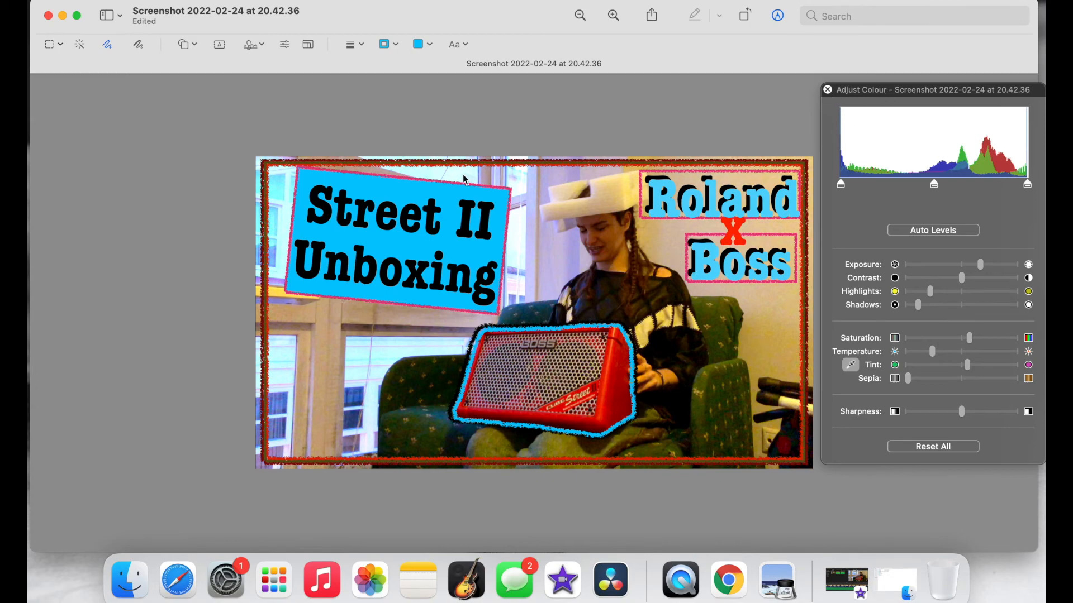
Switch back to the My Movie 2 project in iMovie
{"action": "left_click", "coordinate": [562, 581]}
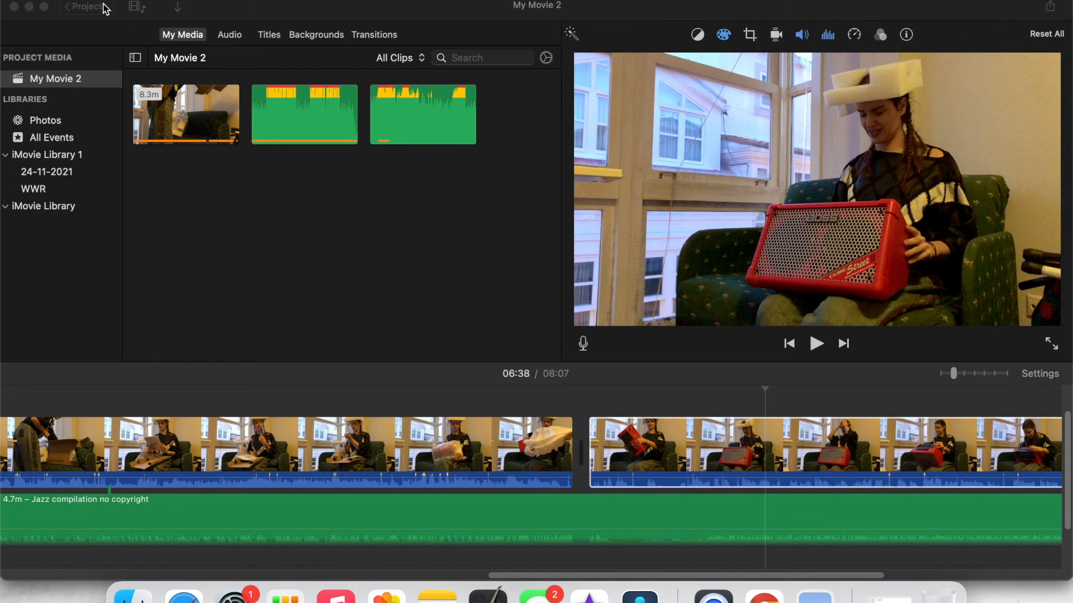
Switch to YouTube Studio in Safari, show the channel content and start a new video upload
{"action": "left_click", "coordinate": [30, 8]}
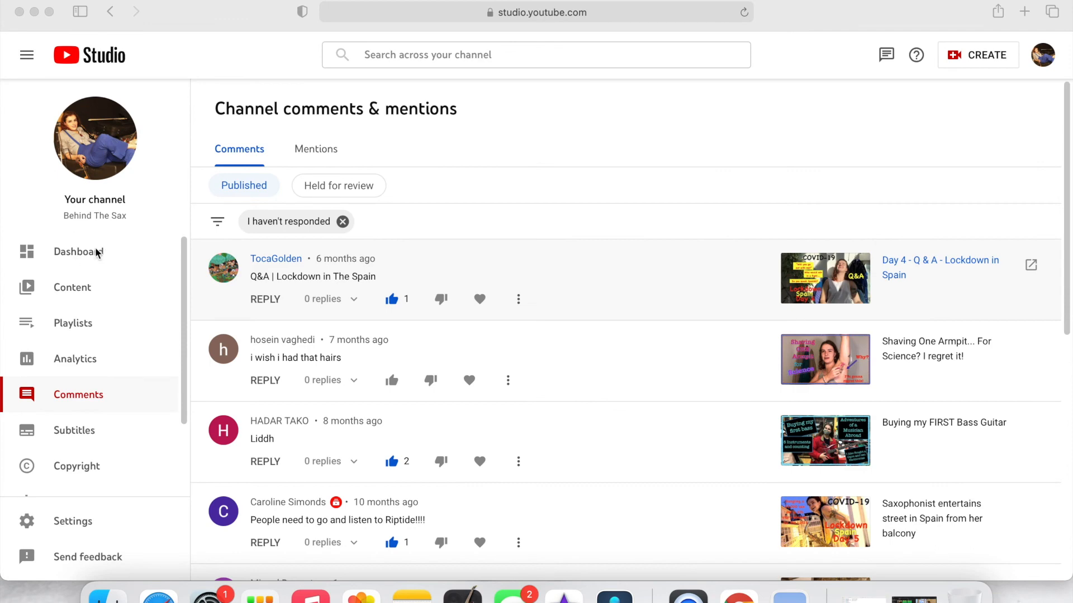
{"action": "left_click", "coordinate": [76, 292]}
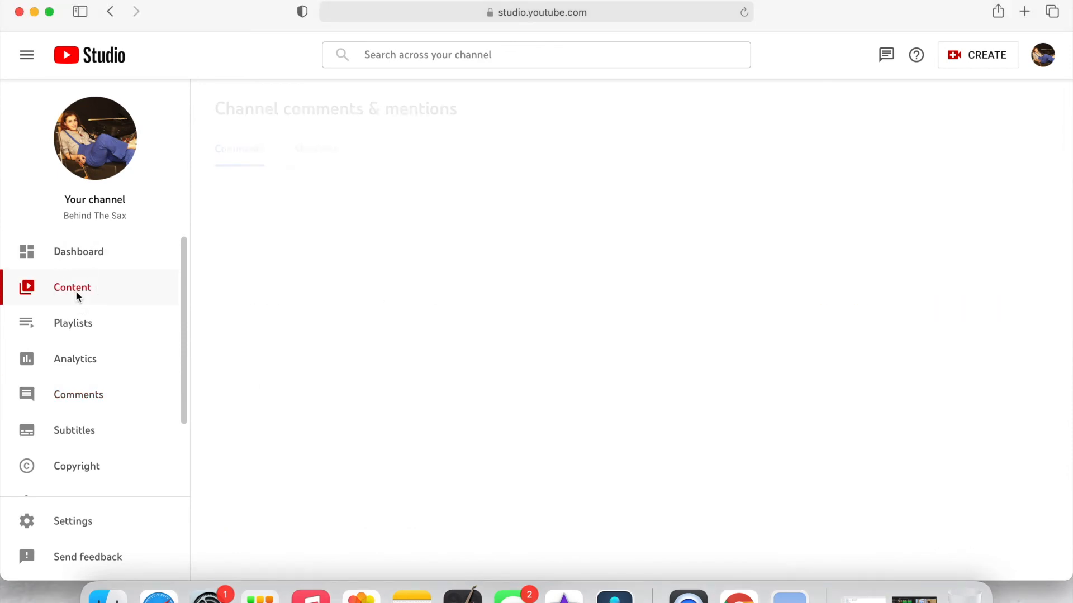
{"action": "left_click", "coordinate": [989, 61]}
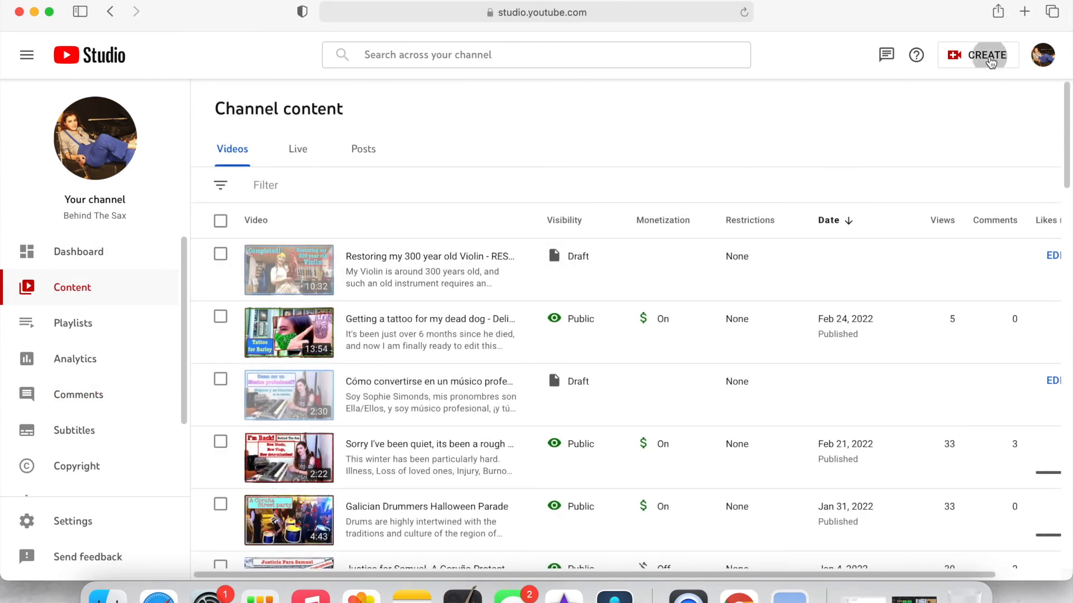
{"action": "left_click", "coordinate": [802, 93]}
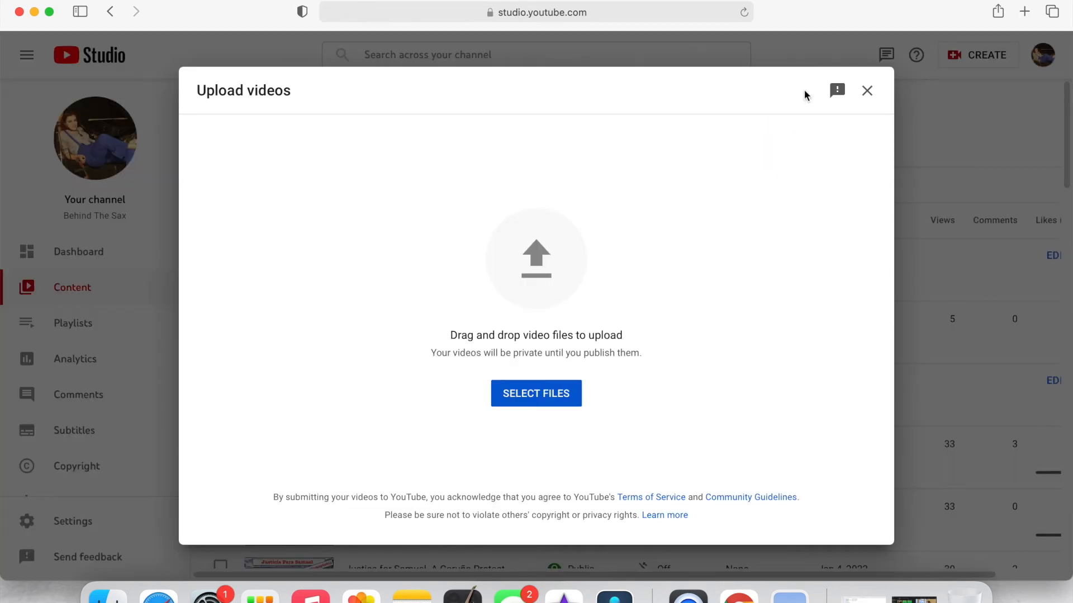
Upload "Unboxing cube.mp4" from the Finished films folder inside VLOGS
{"action": "left_click", "coordinate": [522, 395]}
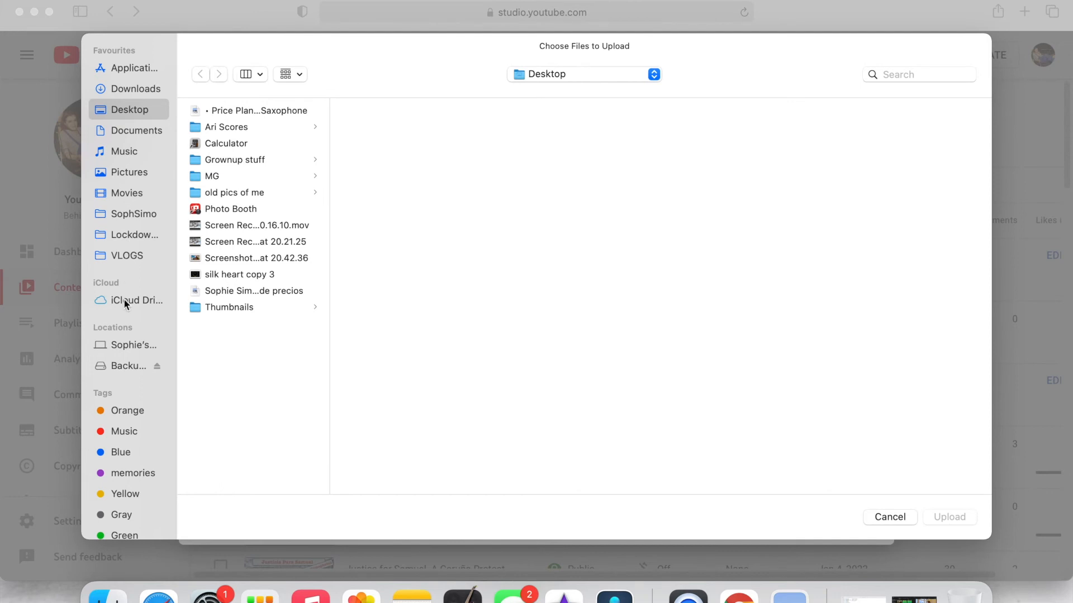
{"action": "left_click", "coordinate": [128, 257]}
{"action": "left_click", "coordinate": [283, 147]}
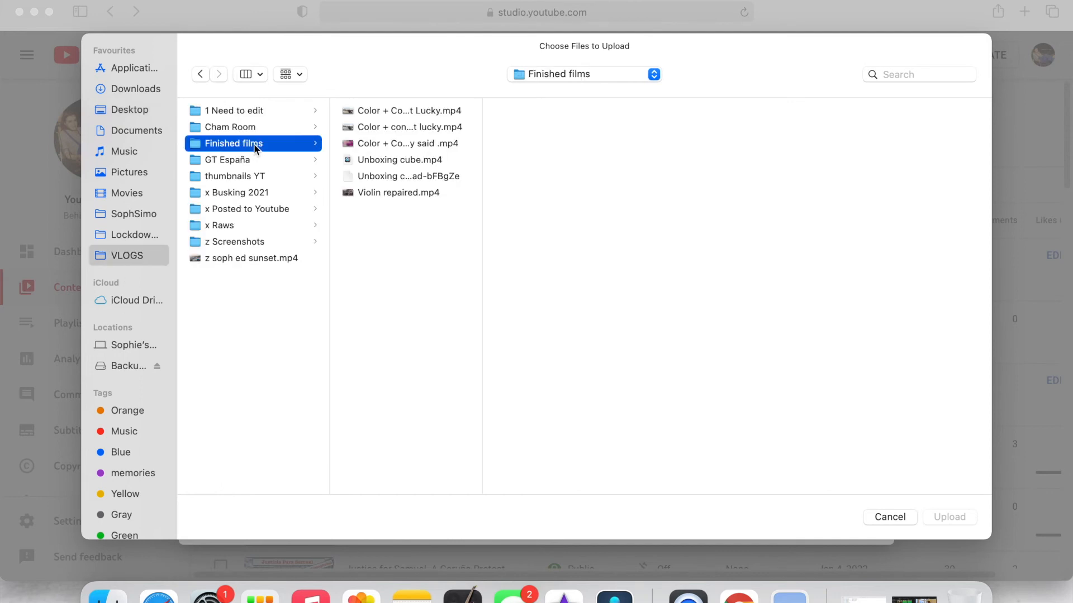
{"action": "left_click", "coordinate": [394, 161]}
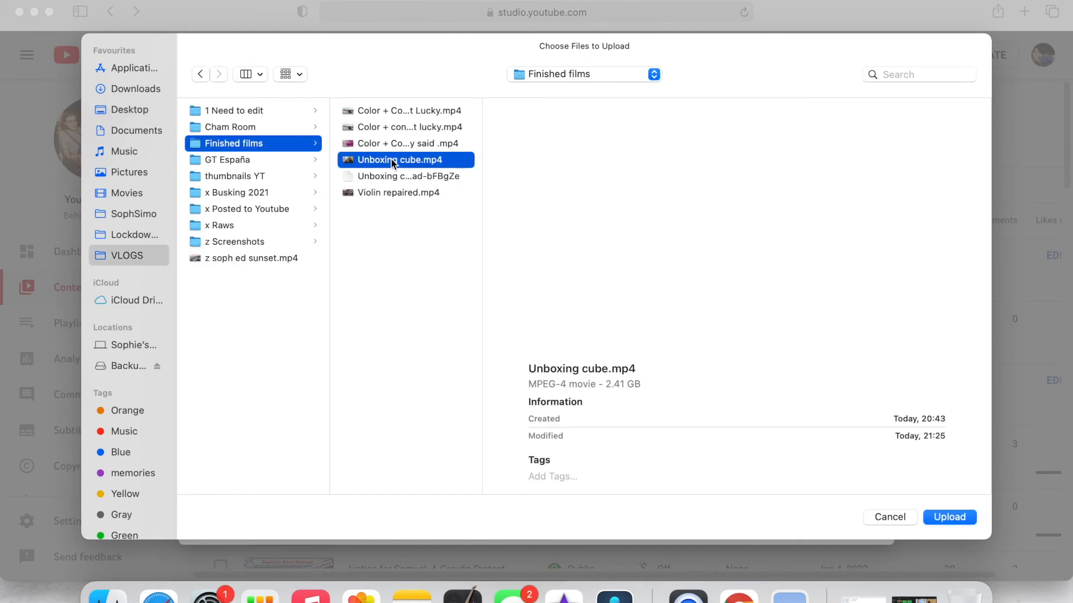
{"action": "left_click", "coordinate": [948, 514]}
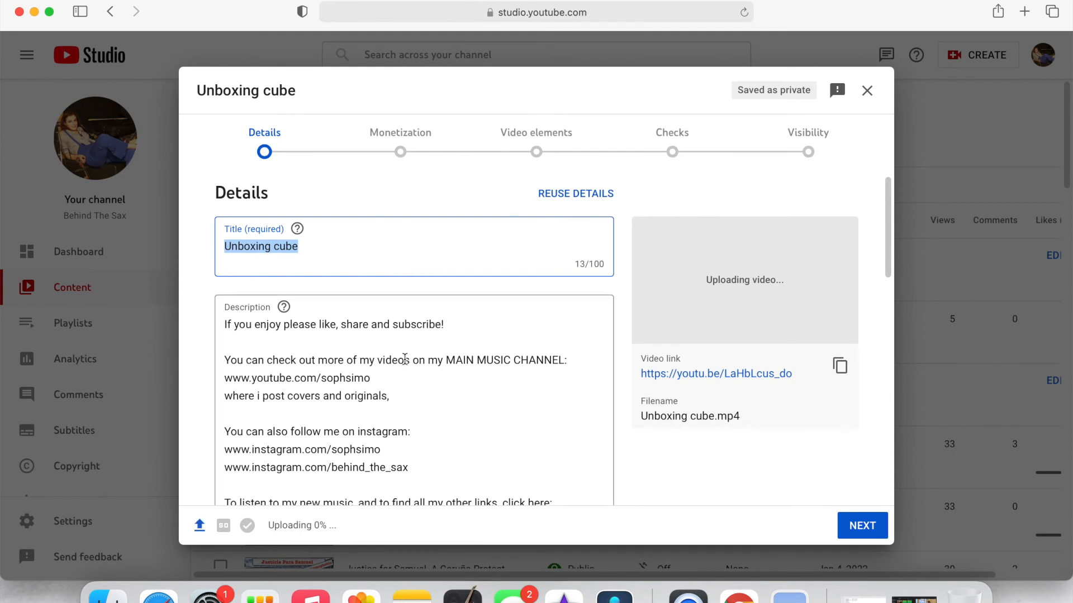
Insert three blank lines above "If you enjoy please like, share and subscribe!" in the description and place the cursor at its start
{"action": "scroll", "coordinate": [405, 285], "scroll_direction": "down", "scroll_amount": 5}
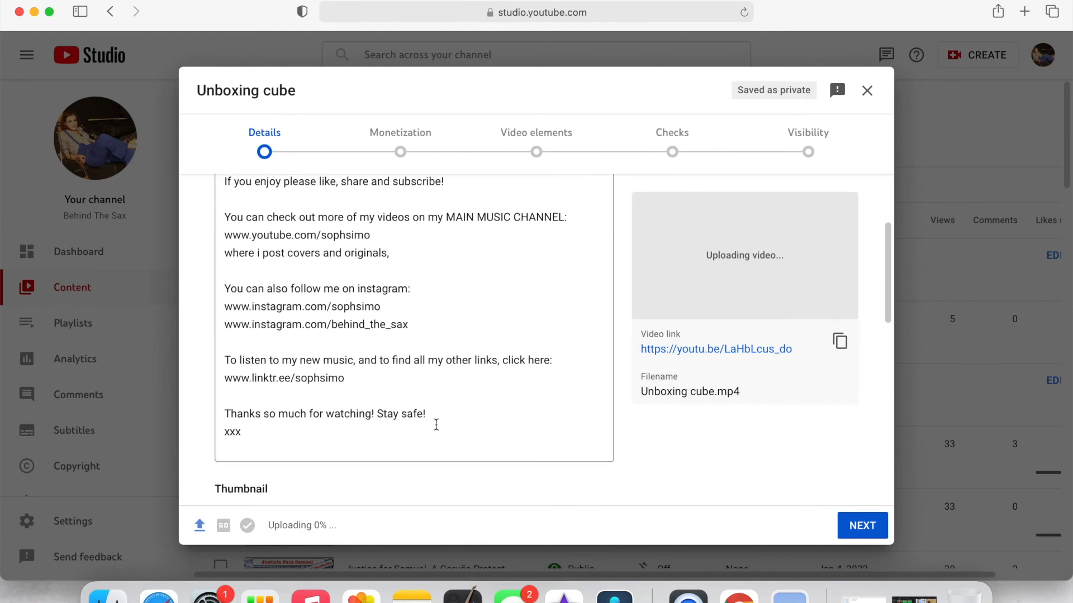
{"action": "scroll", "coordinate": [268, 438], "scroll_direction": "up", "scroll_amount": 2}
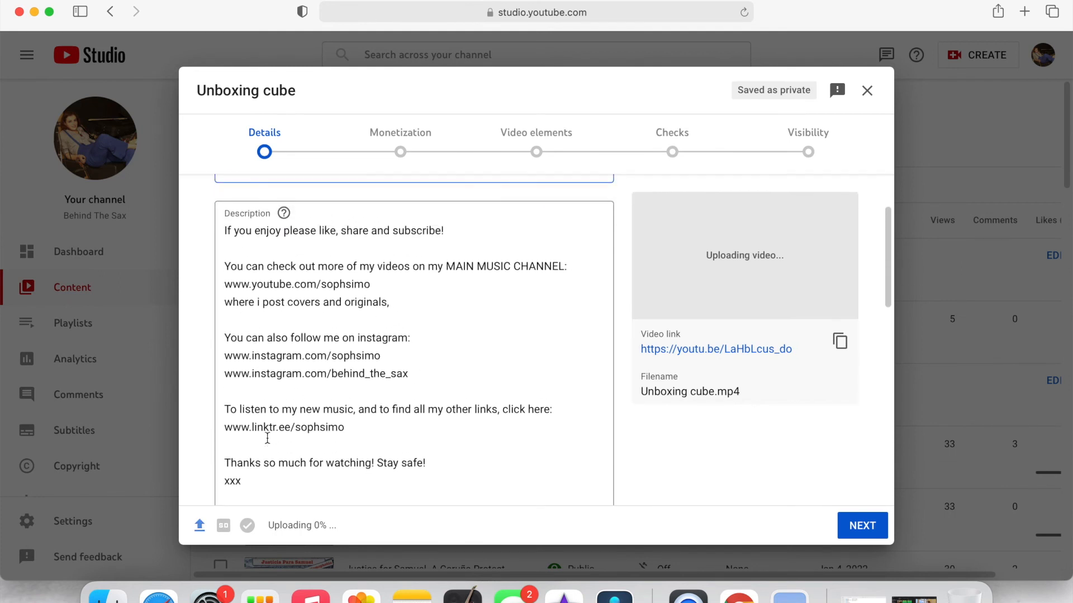
{"action": "left_click", "coordinate": [225, 234]}
{"action": "key", "text": "Return"}
{"action": "key", "text": "Return"}
{"action": "key", "text": "Return"}
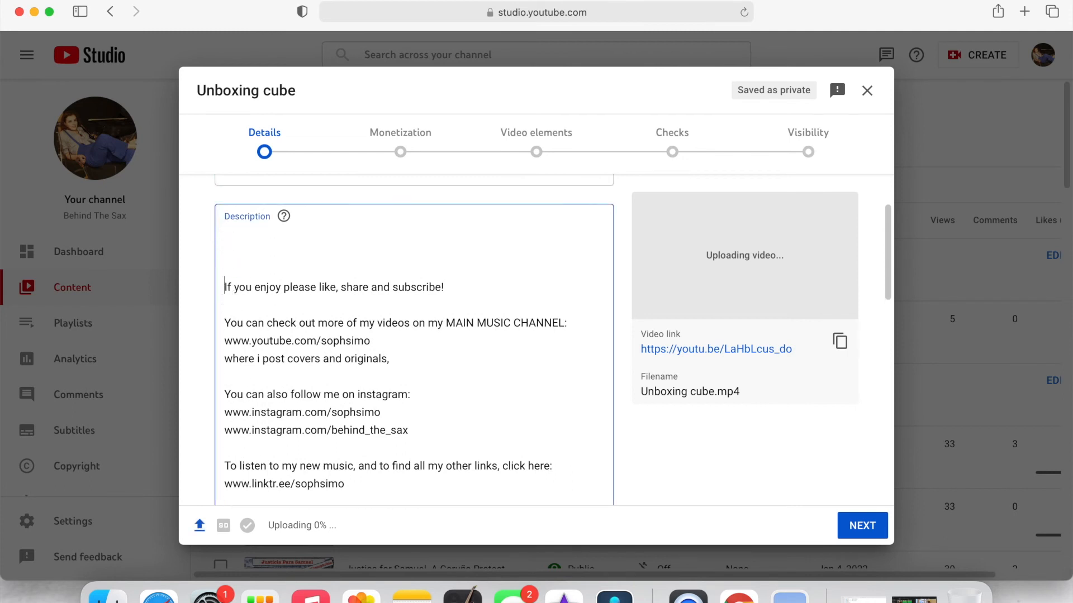
{"action": "left_click", "coordinate": [225, 236]}
Search the web for "Street 2 cube" in a new browser tab and find the Boss.info product result
{"action": "left_click", "coordinate": [1024, 12]}
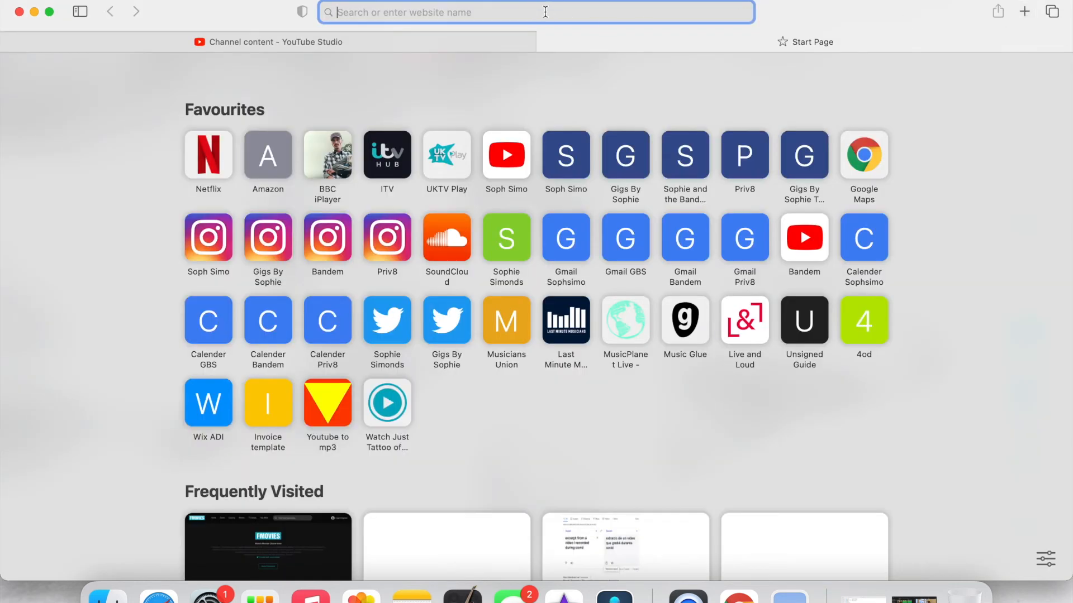
{"action": "type", "text": "Stree"}
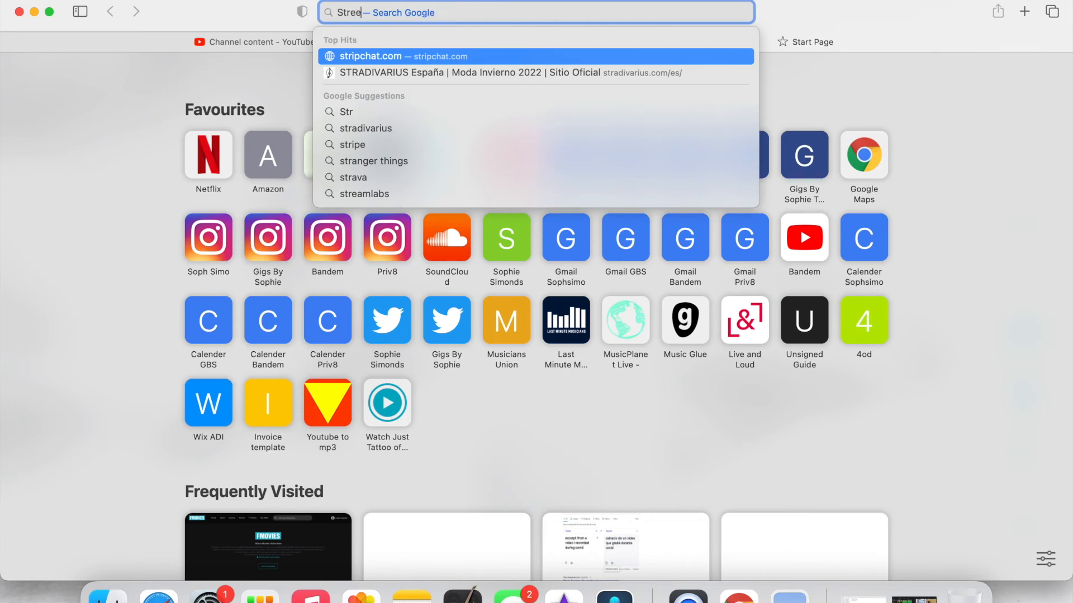
{"action": "type", "text": "t 2 cube"}
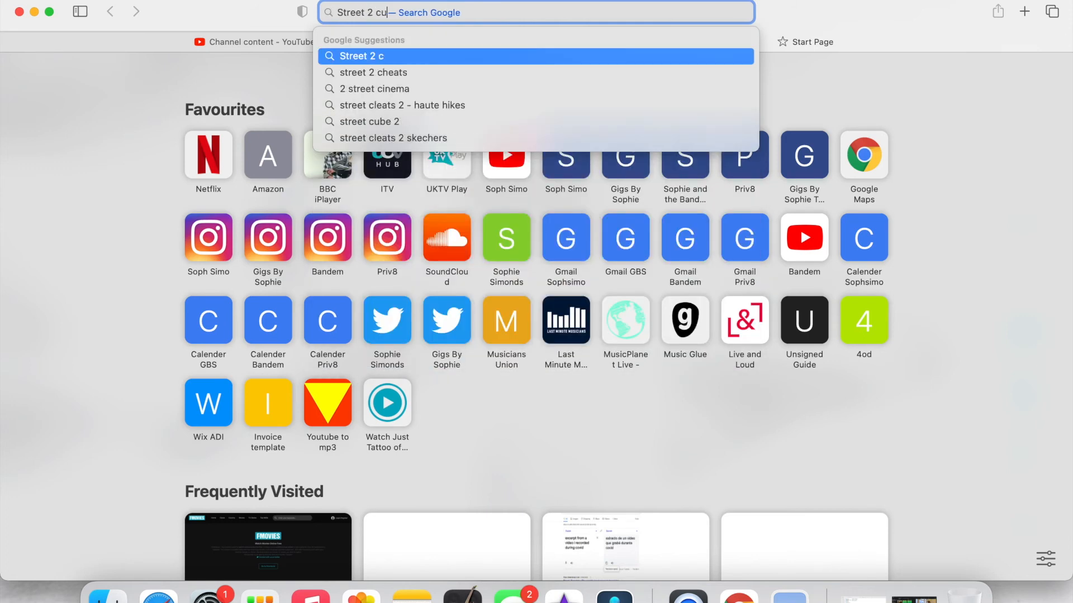
{"action": "key", "text": "Return"}
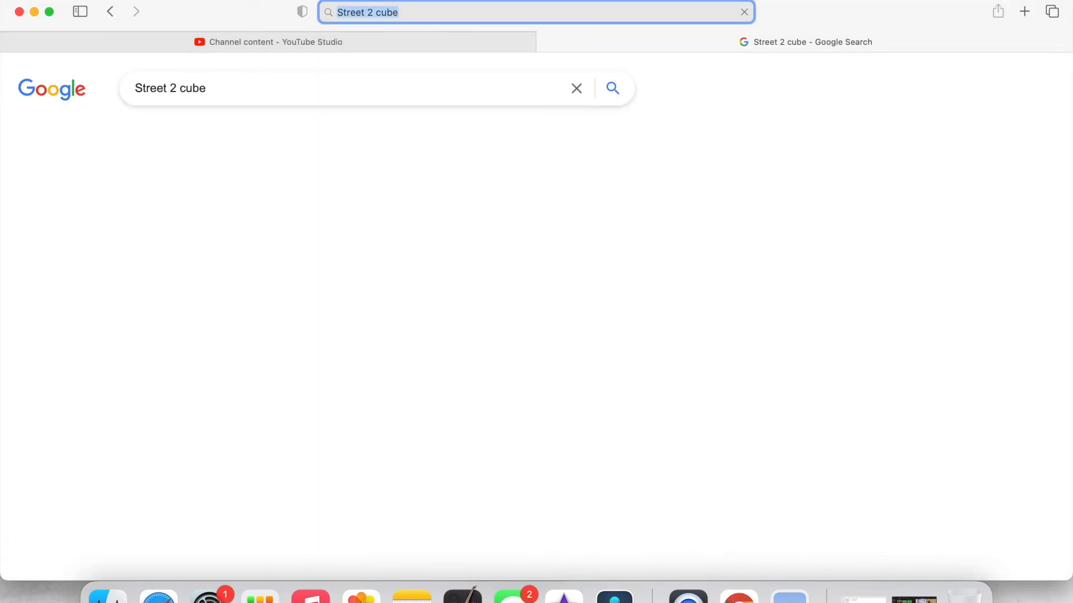
{"action": "scroll", "coordinate": [82, 323], "scroll_direction": "down", "scroll_amount": 10}
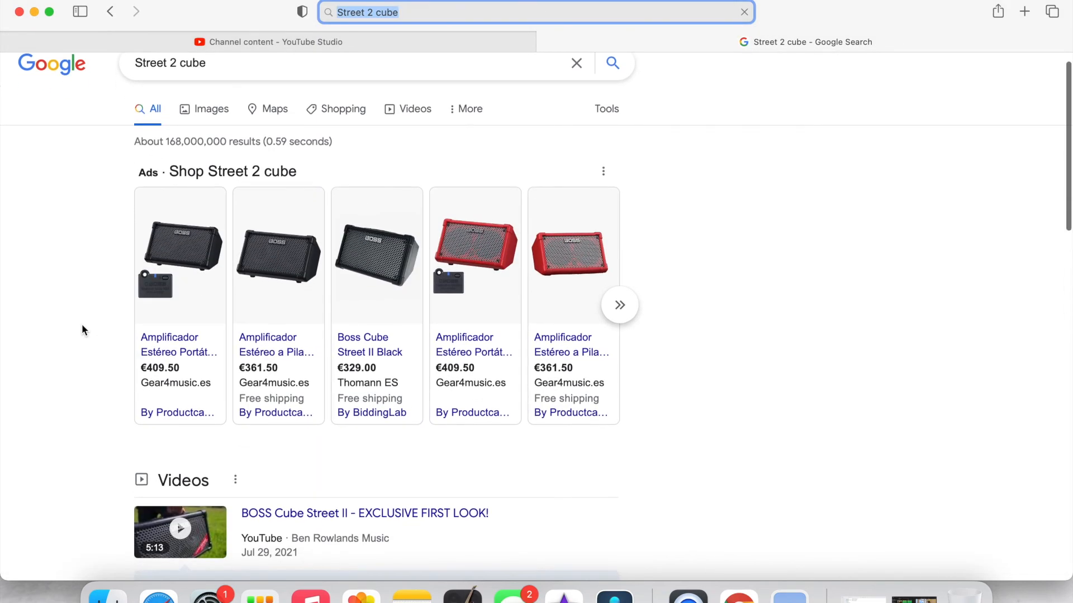
{"action": "scroll", "coordinate": [82, 330], "scroll_direction": "down", "scroll_amount": 10}
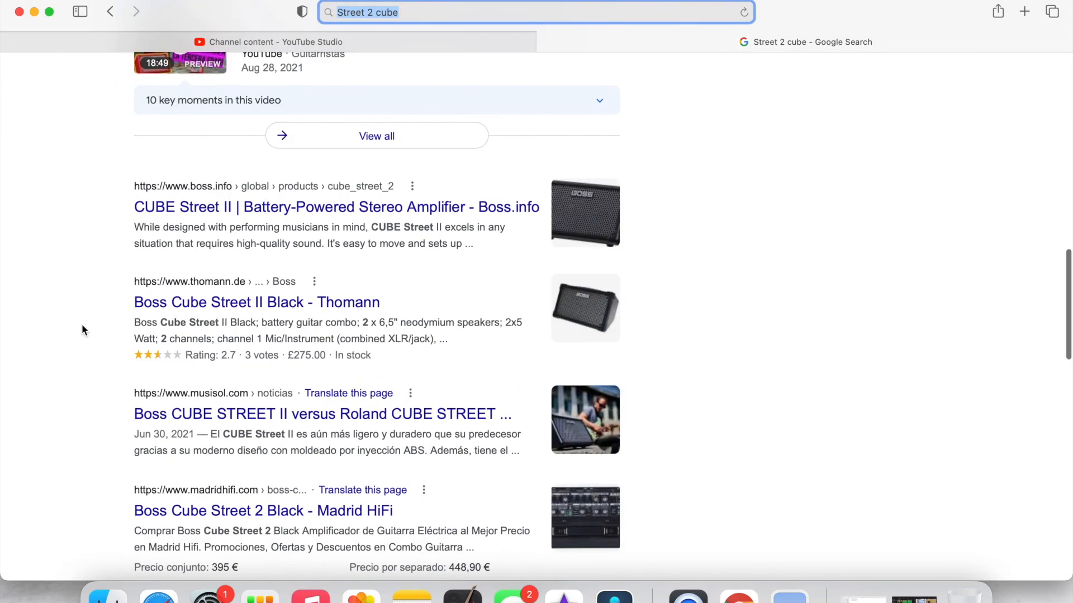
Try to add the link copied from the Boss.info search result to the video description, and undo the paste
{"action": "right_click", "coordinate": [238, 212]}
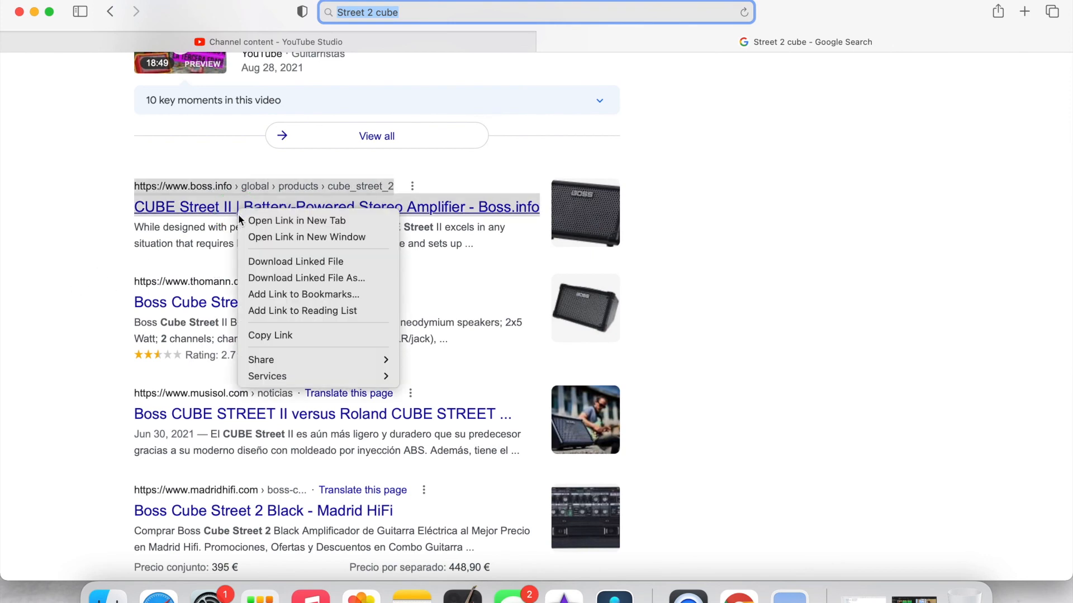
{"action": "left_click", "coordinate": [263, 336]}
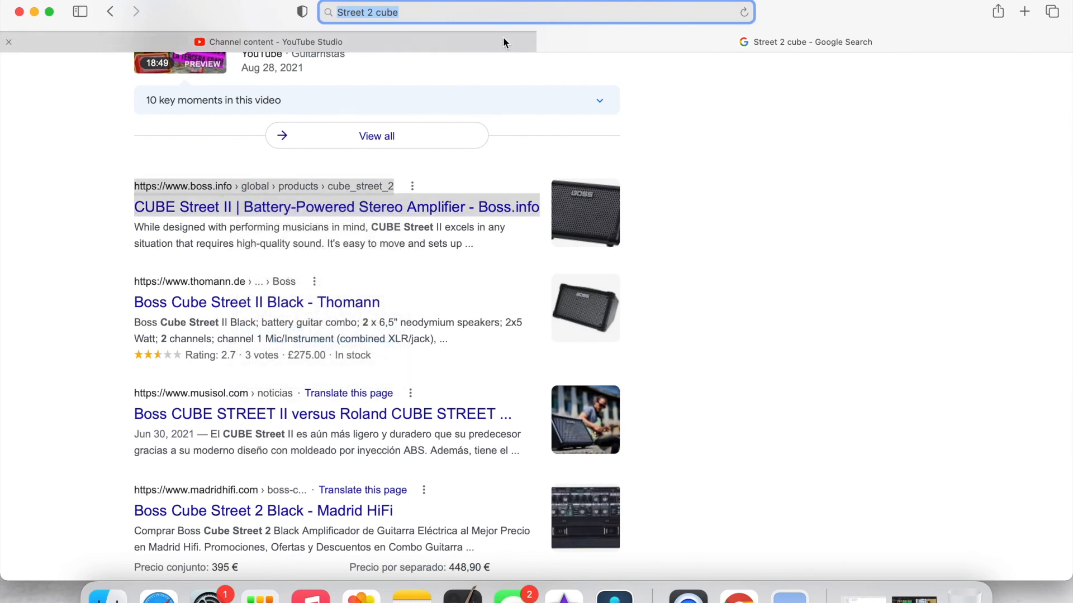
{"action": "left_click", "coordinate": [503, 37]}
{"action": "key", "text": "super+v"}
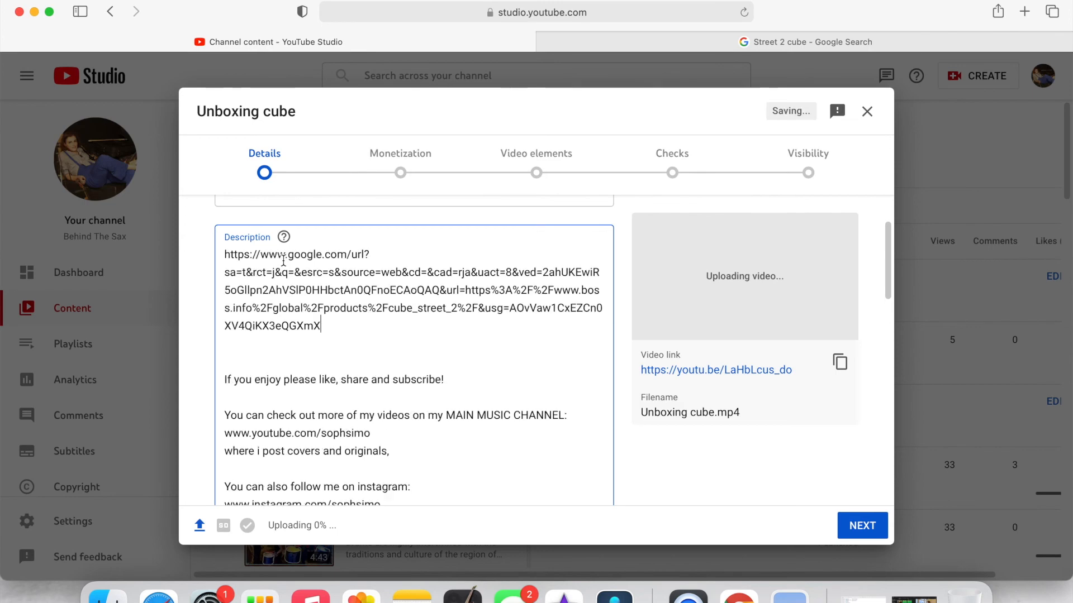
{"action": "key", "text": "super+z"}
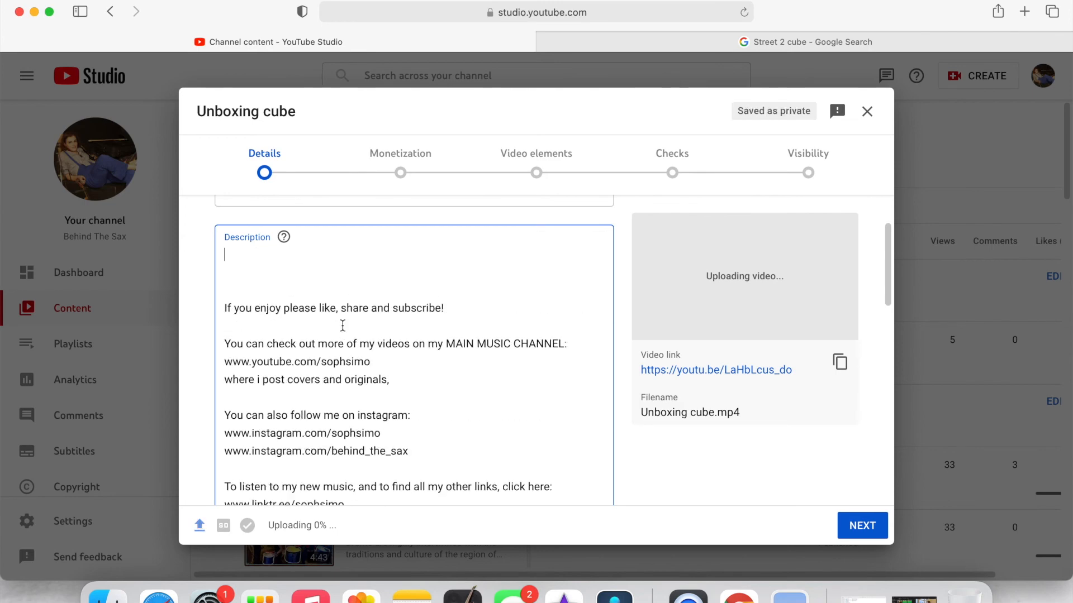
Open the Boss.info CUBE Street II page and paste its address into the description under the line "Boss X Roland Street Cube II"
{"action": "left_click", "coordinate": [860, 40]}
{"action": "left_click", "coordinate": [330, 217]}
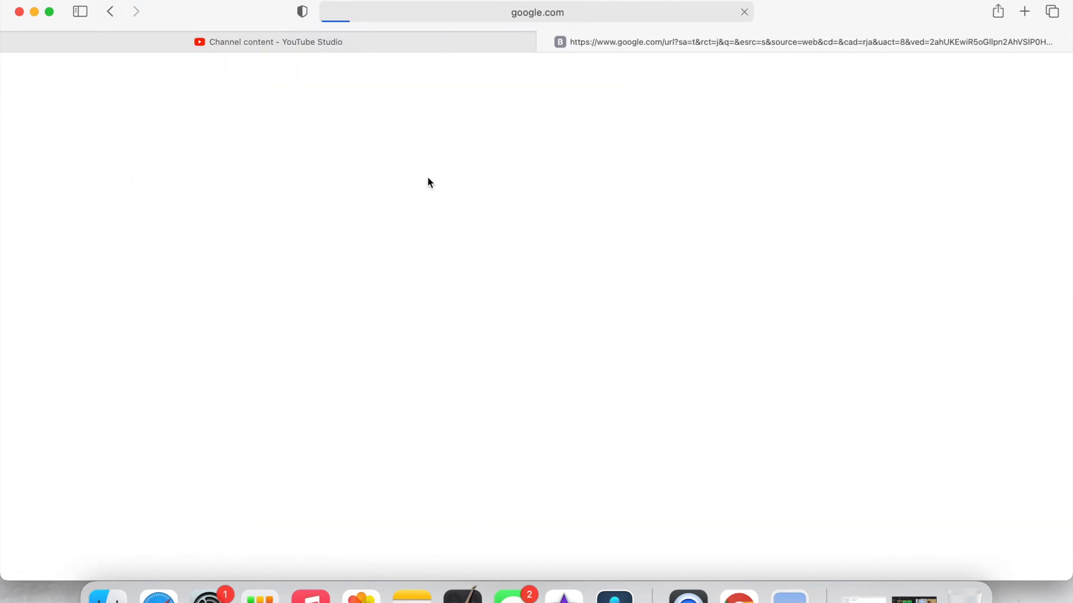
{"action": "left_click", "coordinate": [448, 12]}
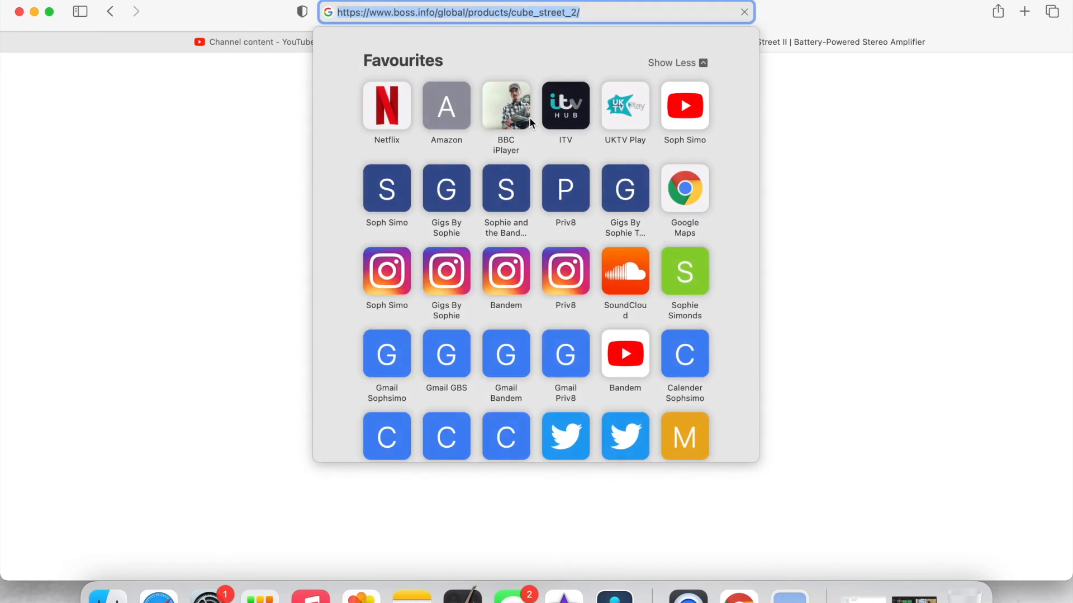
{"action": "key", "text": "super+c"}
{"action": "left_click", "coordinate": [292, 44]}
{"action": "key", "text": "super+v"}
Begin the description by thanking the financial contributors for the battery powered amplifier and saying the speaker arrived after 5 months of back and forth
{"action": "type", "text": "Afet "}
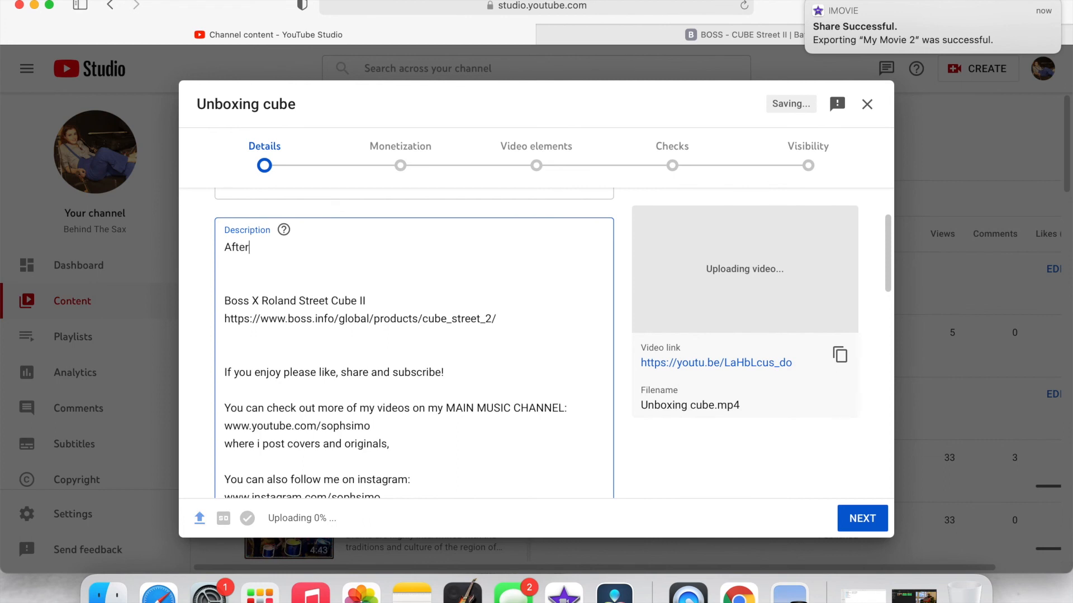
{"action": "type", "text": "5 months of back and forth, my new speaker finally arrived!"}
{"action": "key", "text": "Return"}
{"action": "key", "text": "Up"}
{"action": "type", "text": "Thankyou SO much to all my financial contributors who helped me buy my new "}
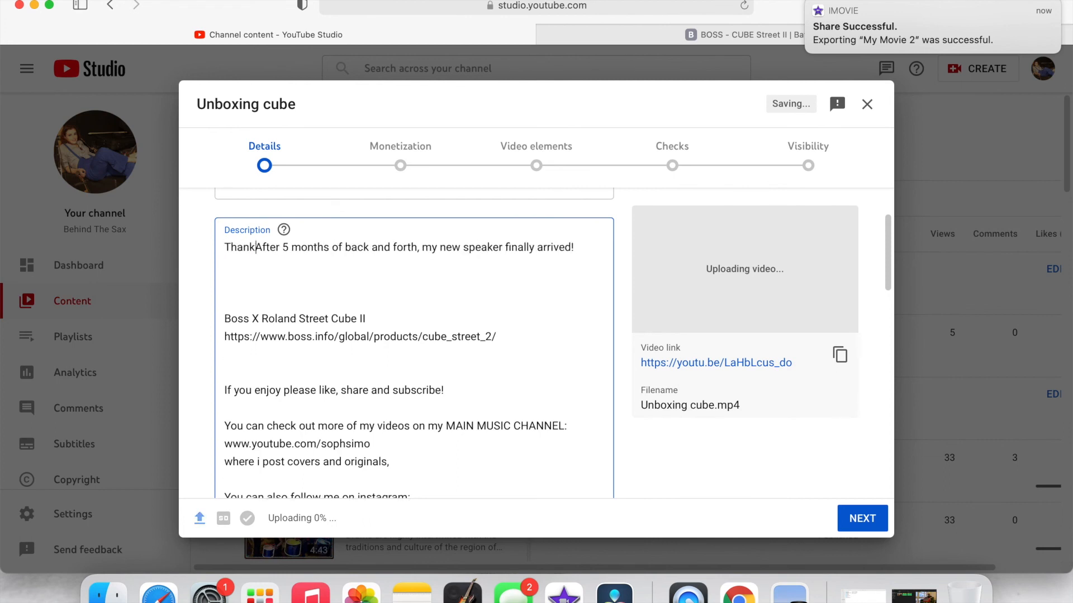
{"action": "type", "text": "Battery powered amplifier!"}
Delete the word "financial" before "contributors" in the description's opening sentence
{"action": "left_click", "coordinate": [411, 247]}
{"action": "key", "text": "BackSpace"}
{"action": "key", "text": "BackSpace"}
{"action": "key", "text": "BackSpace"}
{"action": "key", "text": "BackSpace"}
{"action": "key", "text": "BackSpace"}
{"action": "key", "text": "BackSpace"}
{"action": "key", "text": "BackSpace"}
{"action": "key", "text": "BackSpace"}
{"action": "key", "text": "BackSpace"}
{"action": "key", "text": "BackSpace"}
Add a paragraph about already busking with the amazing-sounding speaker and posting a video soon, and start one on Roland as the best battery powered amplifier
{"action": "left_click", "coordinate": [355, 266]}
{"action": "left_click", "coordinate": [336, 283]}
{"action": "key", "text": "Return"}
{"action": "key", "text": "Return"}
{"action": "type", "text": "Ive already been busking"}
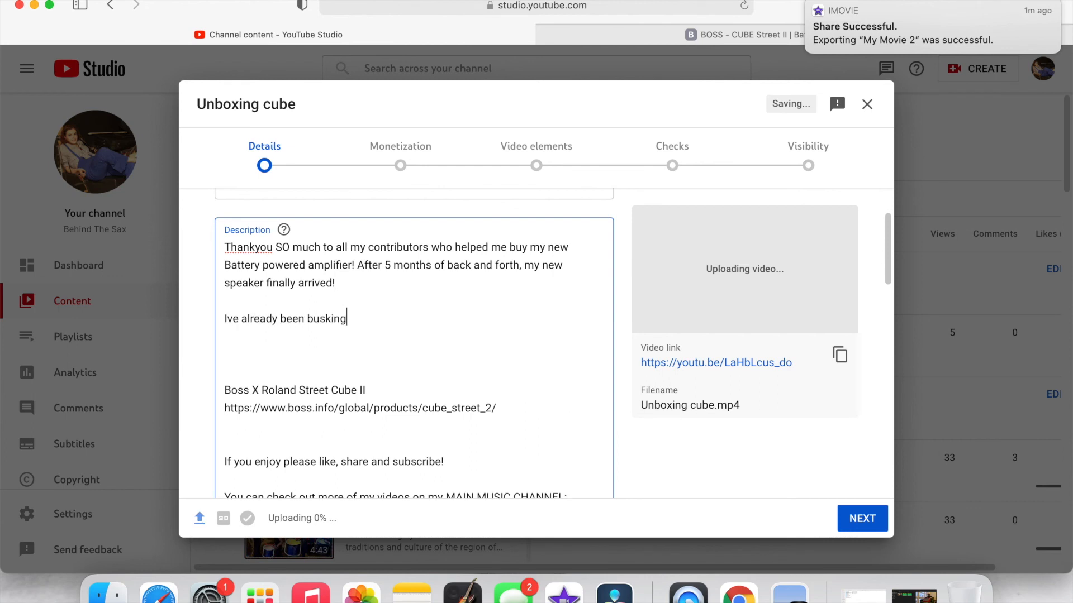
{"action": "type", "text": " with it, it sounds amazing, i'll be posting a video soon!  Roland is widely known as the best battery powered amplif"}
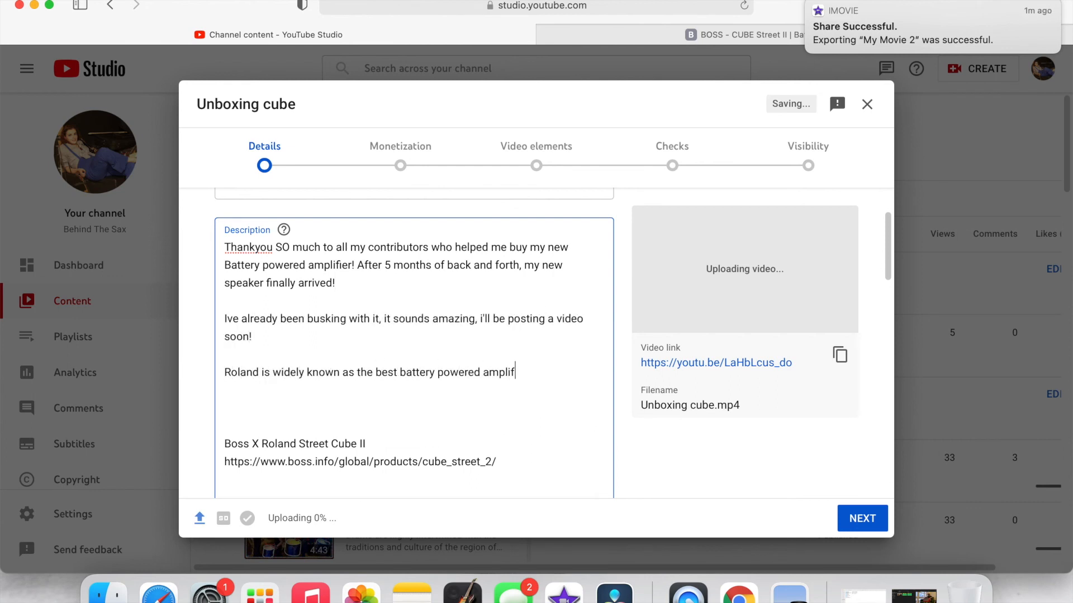
Continue with the Boss team-up and two issues: plastic without an expensive feel, and the input and control panels facing opposite directions
{"action": "type", "text": "ier, and now that theyve teamed up with Boss, we expect amazing things!"}
{"action": "key", "text": "Return"}
{"action": "type", "text": "I have to say, i have a couple of issues"}
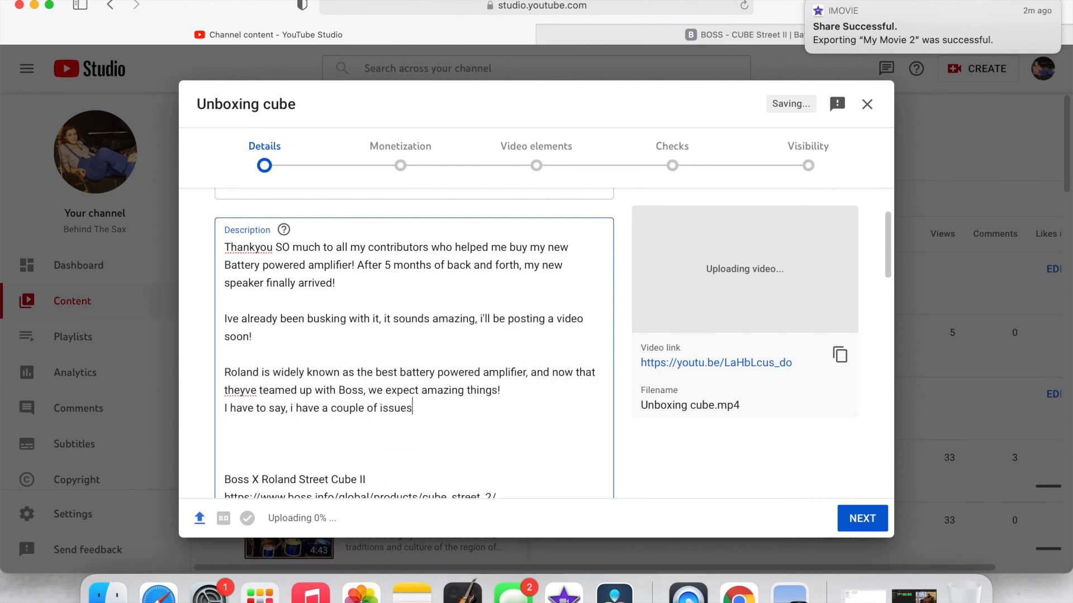
{"action": "type", "text": " with the speaker, firstly the plastic doesnt have an expensive feel to it, but it is certainly going to be deasi"}
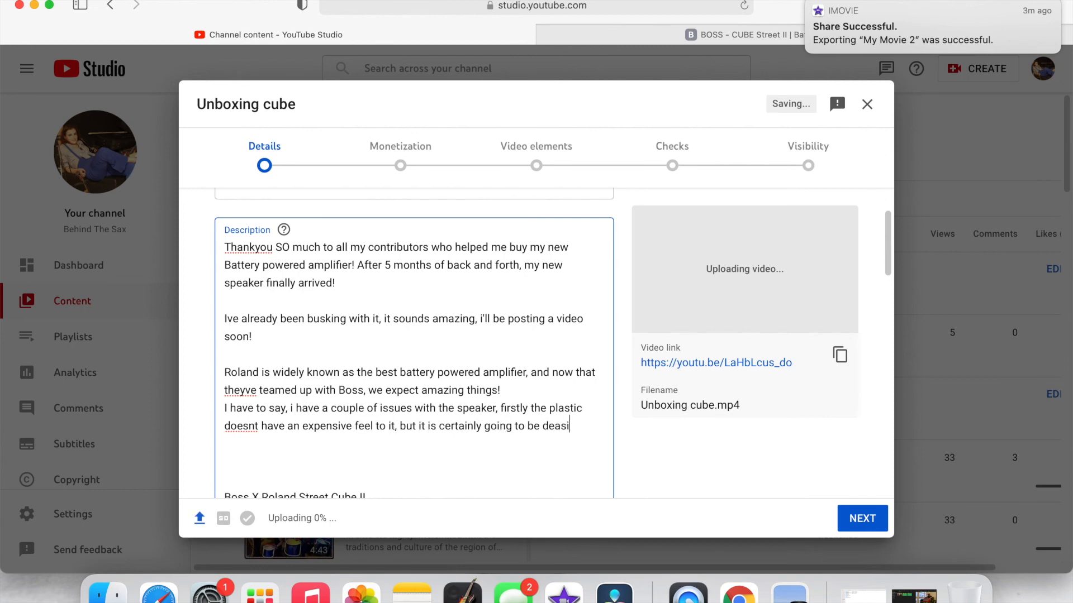
{"action": "type", "text": "gned for durability not not fashion, and secondly, and more importantly, they made the sseemingly illogical decision to have the two panels facing opposite directions"}
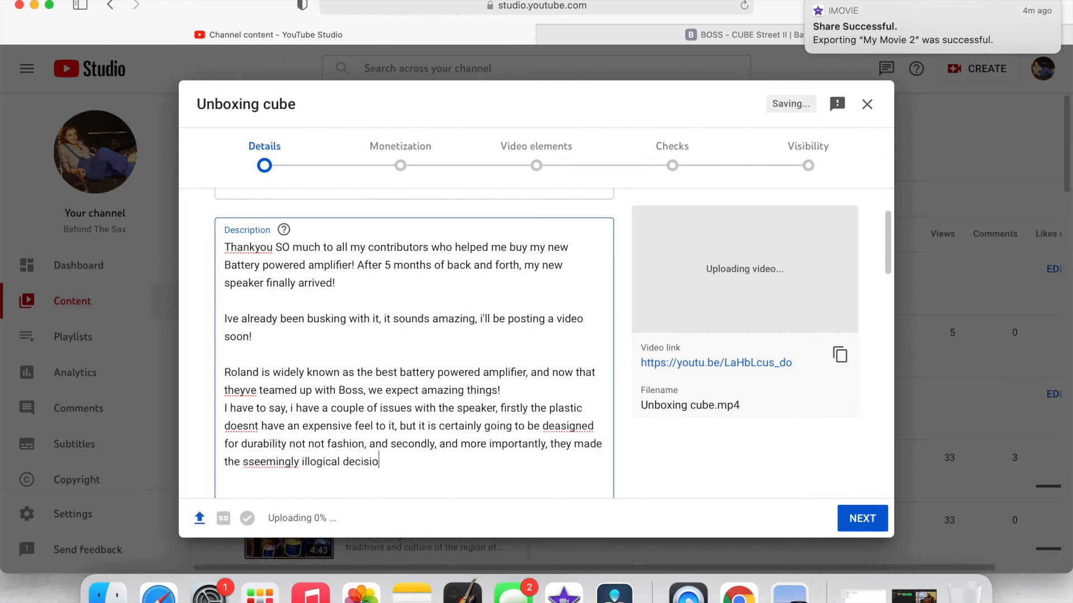
{"action": "type", "text": ", so to read the inputs panel you need to be behind the spe or read the control panel, you ker, and to adjus"}
Add that reading the control panel means being in front, surely for a logical reason, and close with being excited and wanting another one
{"action": "left_click", "coordinate": [561, 365]}
{"action": "type", "text": "or read the control panel, you need to be in front, which im still confused abou, but im sure they have a logical reason!"}
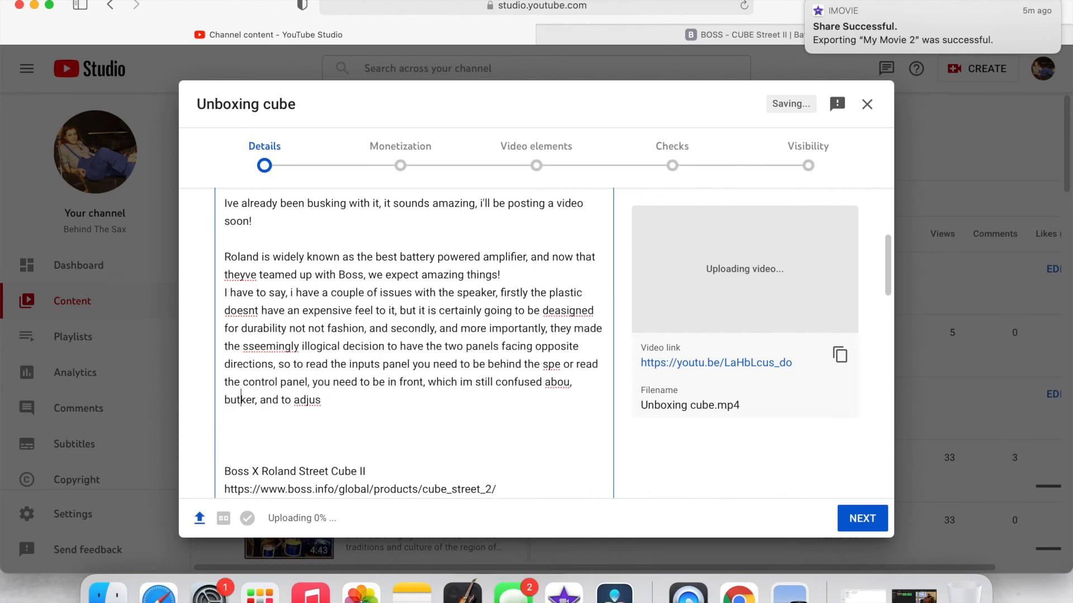
{"action": "key", "text": "Return"}
{"action": "type", "text": "Anyway, im excted to say the least! i want another one!"}
Move the stray ending "aker, and to adjus" up after "behind the spe" so the sentence reads "speaker, and to adjust or read"
{"action": "left_click_drag", "start_coordinate": [494, 418], "coordinate": [584, 419]}
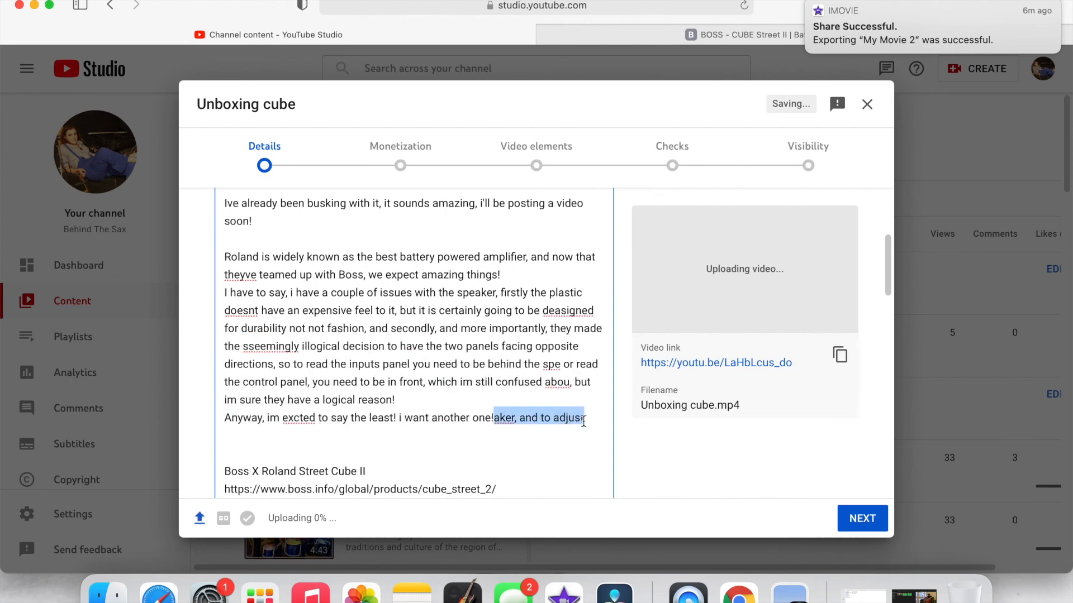
{"action": "key", "text": "super+x"}
{"action": "left_click", "coordinate": [559, 364]}
{"action": "type", "text": "a"}
{"action": "key", "text": "super+v"}
{"action": "type", "text": "t"}
Correct the description's misspellings to "they've", "doesn't", "seemingly" and "excited", and go to the thumbnail section
{"action": "left_click", "coordinate": [364, 347]}
{"action": "type", "text": "'"}
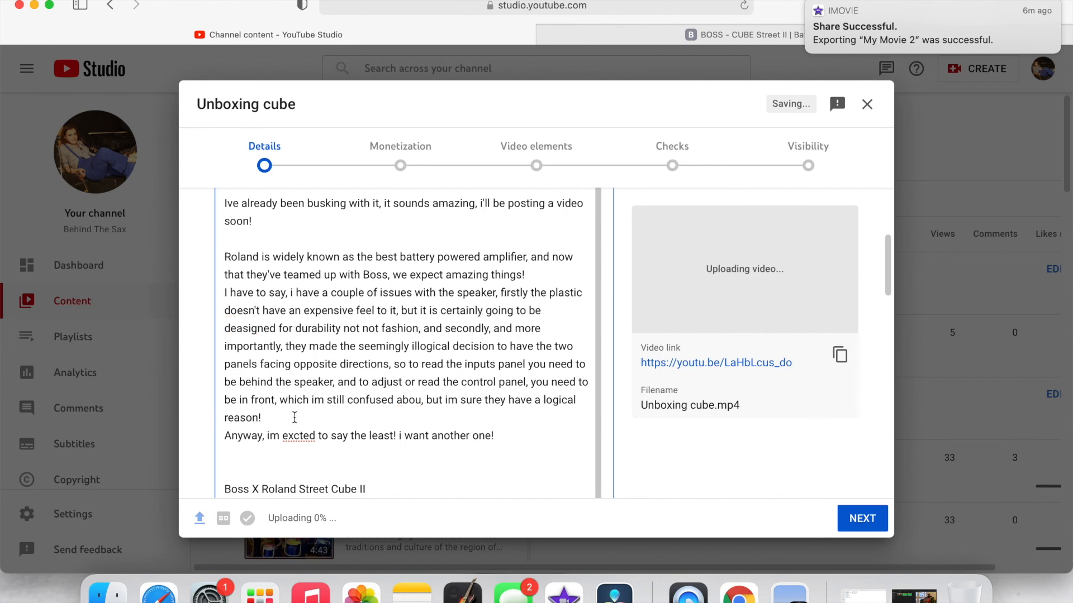
{"action": "left_click", "coordinate": [299, 443]}
{"action": "type", "text": "i"}
{"action": "scroll", "coordinate": [370, 465], "scroll_direction": "down", "scroll_amount": 2}
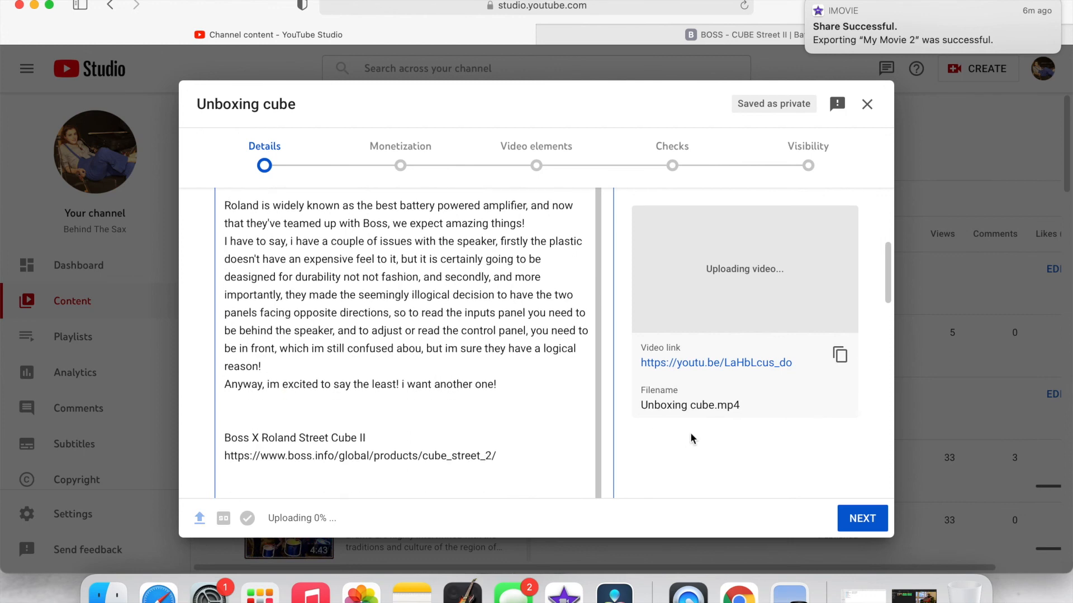
{"action": "scroll", "coordinate": [689, 432], "scroll_direction": "down", "scroll_amount": 10}
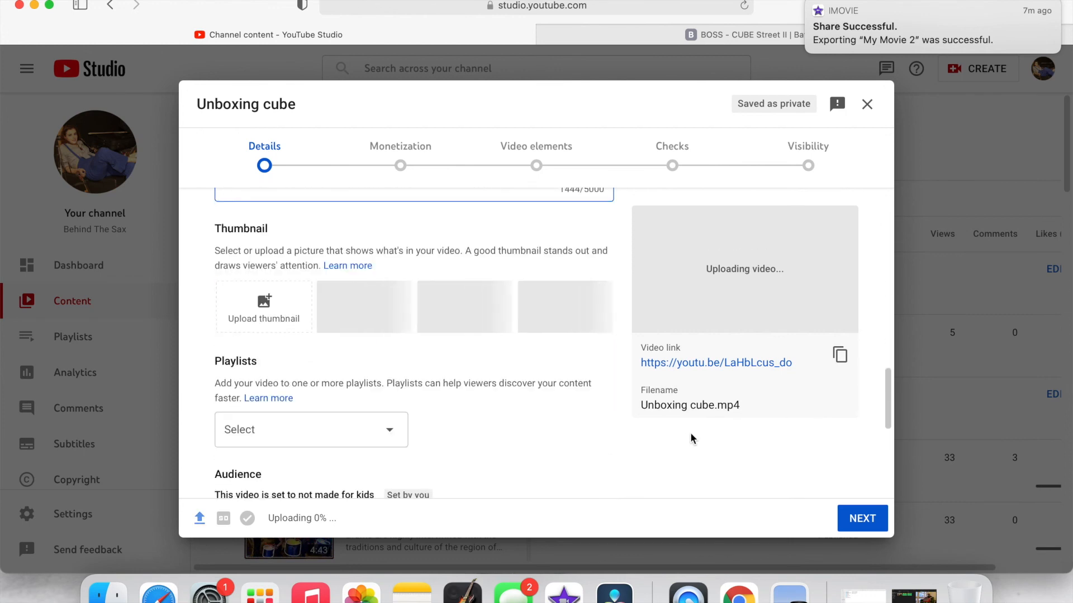
Upload the Desktop screenshot ending in "at 20.42.36" as the video's custom thumbnail
{"action": "left_click", "coordinate": [261, 291]}
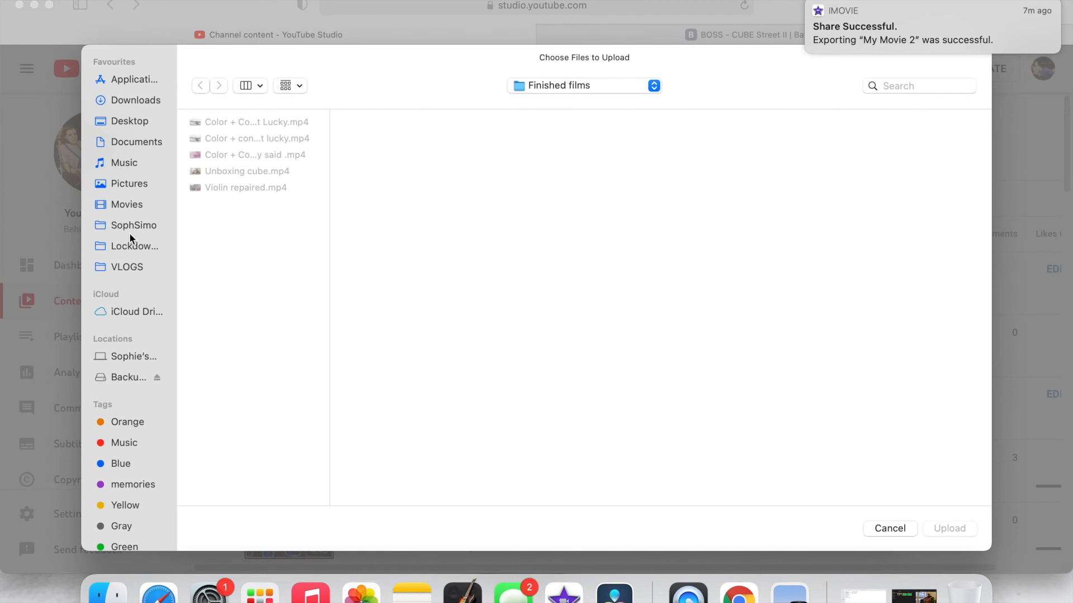
{"action": "left_click", "coordinate": [129, 123]}
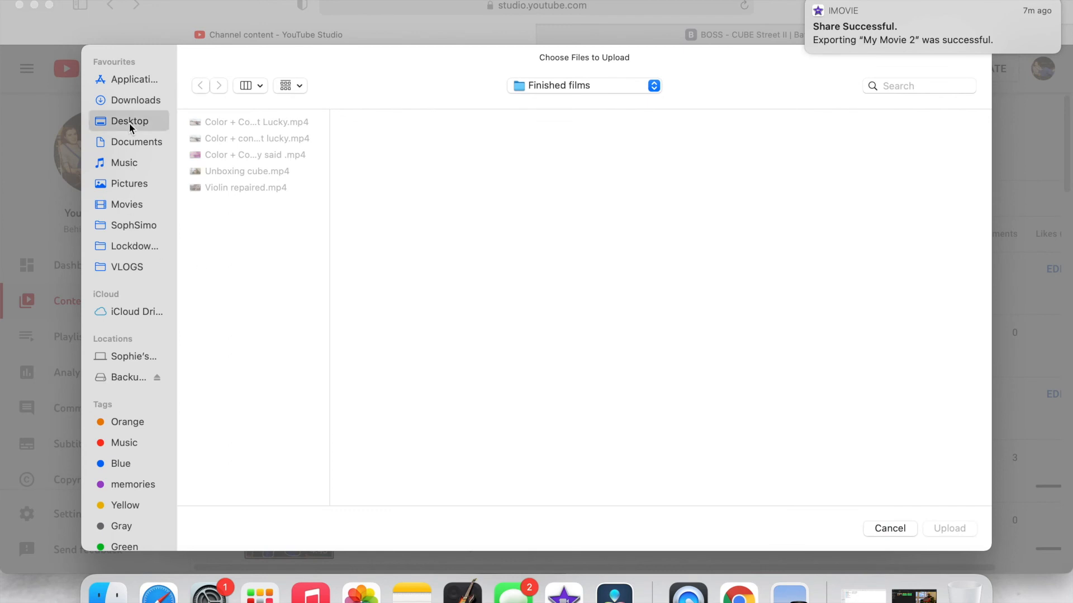
{"action": "left_click", "coordinate": [251, 270]}
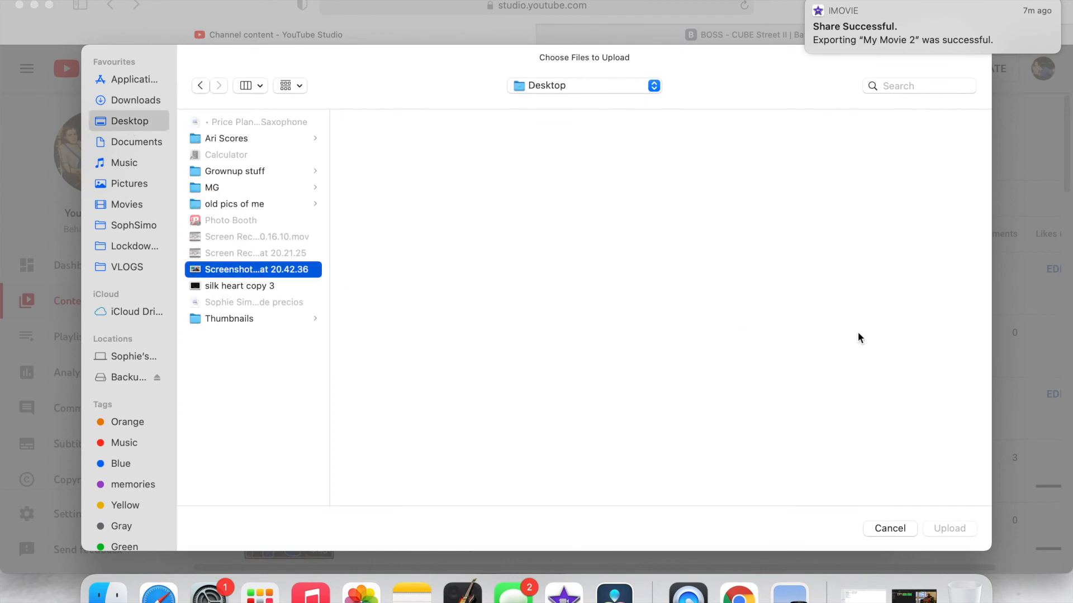
{"action": "left_click", "coordinate": [942, 528]}
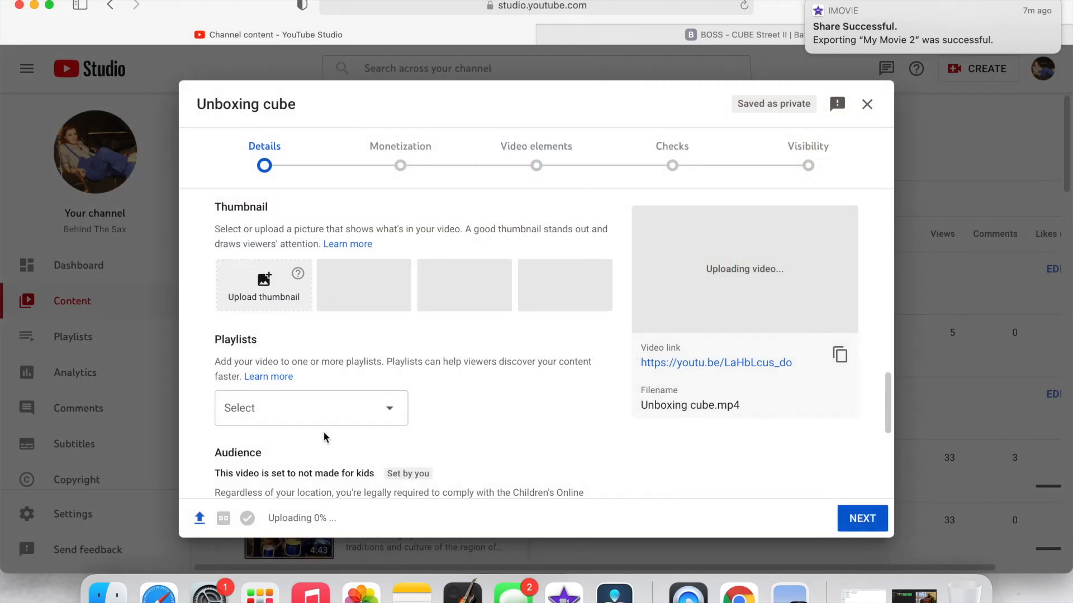
Look through the channel's playlists for one that suits the video, and close the list
{"action": "left_click", "coordinate": [388, 420]}
{"action": "scroll", "coordinate": [336, 352], "scroll_direction": "down", "scroll_amount": 5}
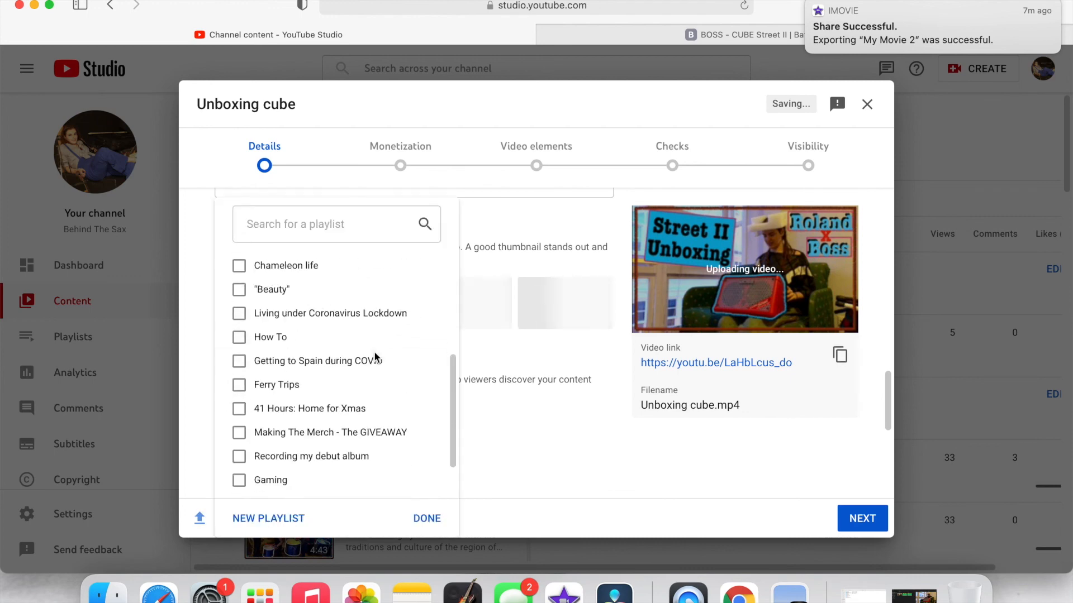
{"action": "left_click", "coordinate": [427, 518]}
Add the tags "bosscube", "rolandcube", "street 2" and "cube street 2 unboxing", and proceed to the monetization settings
{"action": "scroll", "coordinate": [471, 440], "scroll_direction": "down", "scroll_amount": 5}
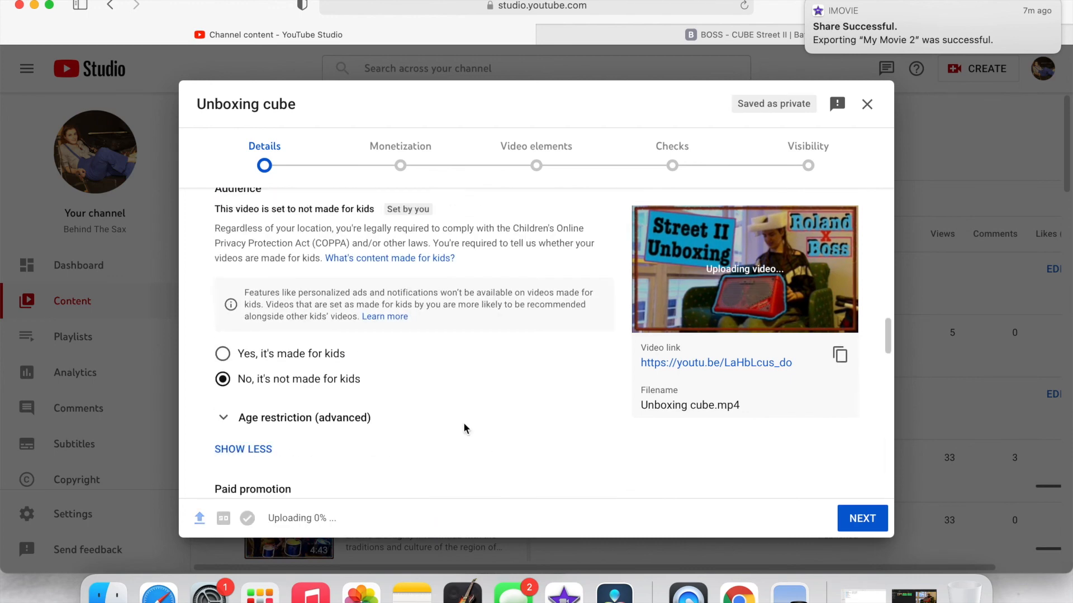
{"action": "scroll", "coordinate": [467, 430], "scroll_direction": "down", "scroll_amount": 6}
{"action": "left_click", "coordinate": [271, 364]}
{"action": "type", "text": "bosscube,rolandcube,street 2,cube street 2 unboxing"}
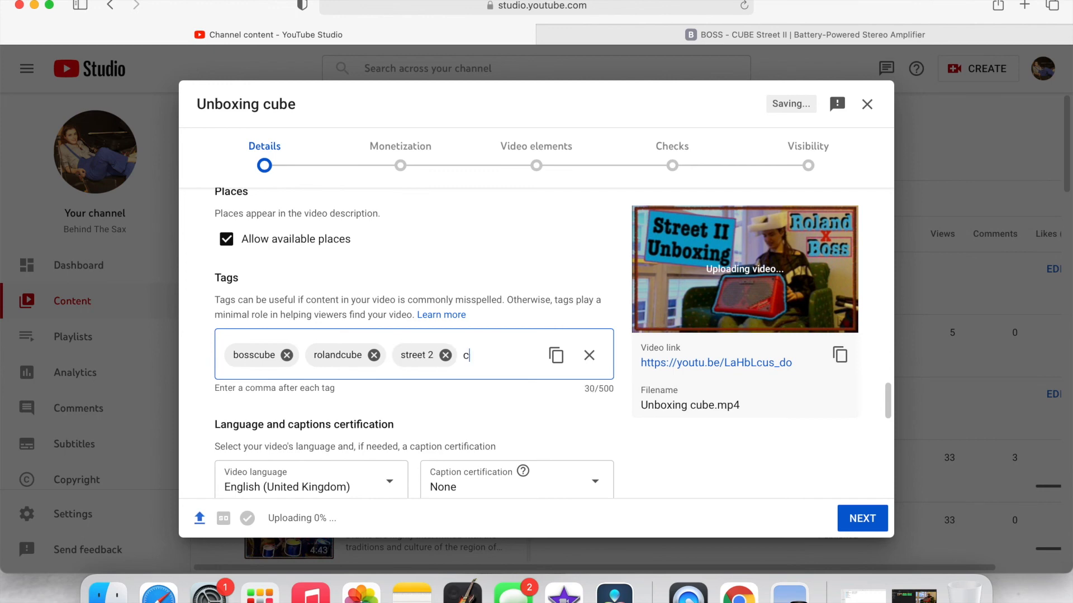
{"action": "scroll", "coordinate": [307, 448], "scroll_direction": "down", "scroll_amount": 6}
{"action": "left_click", "coordinate": [355, 250]}
{"action": "left_click", "coordinate": [489, 261]}
{"action": "left_click", "coordinate": [855, 519]}
Turn on monetization for the video, with overlay ads disabled and non-skippable video ads enabled
{"action": "left_click", "coordinate": [491, 280]}
{"action": "left_click", "coordinate": [240, 276]}
{"action": "left_click", "coordinate": [421, 352]}
{"action": "scroll", "coordinate": [414, 363], "scroll_direction": "down", "scroll_amount": 3}
{"action": "left_click", "coordinate": [400, 326]}
{"action": "left_click", "coordinate": [401, 465]}
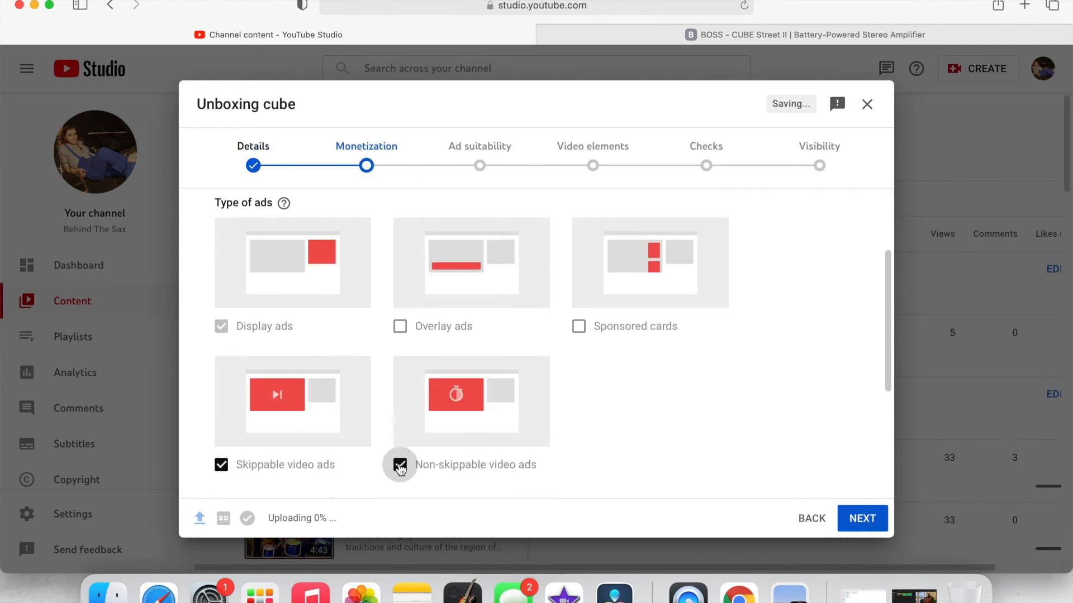
Declare in the ad suitability questionnaire that the video contains none of the listed content, and submit the rating
{"action": "left_click", "coordinate": [862, 518]}
{"action": "scroll", "coordinate": [704, 246], "scroll_direction": "down", "scroll_amount": 15}
{"action": "left_click", "coordinate": [228, 467]}
{"action": "scroll", "coordinate": [469, 391], "scroll_direction": "up", "scroll_amount": 10}
{"action": "left_click", "coordinate": [704, 329]}
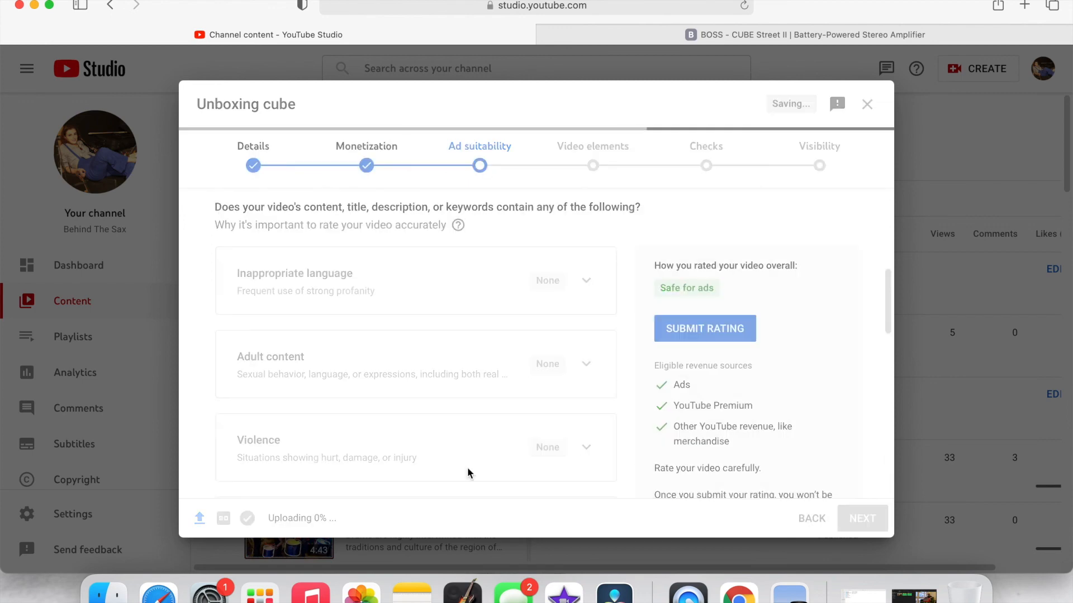
Look over the video elements options and go on to the visibility settings
{"action": "left_click", "coordinate": [592, 165]}
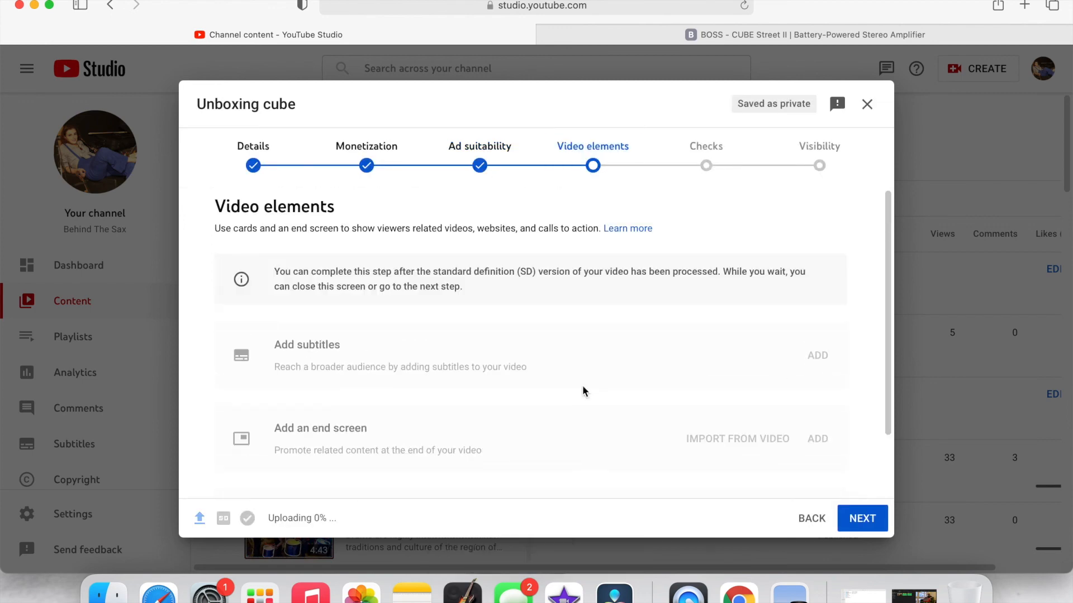
{"action": "scroll", "coordinate": [582, 391], "scroll_direction": "down", "scroll_amount": 2}
{"action": "left_click", "coordinate": [819, 177]}
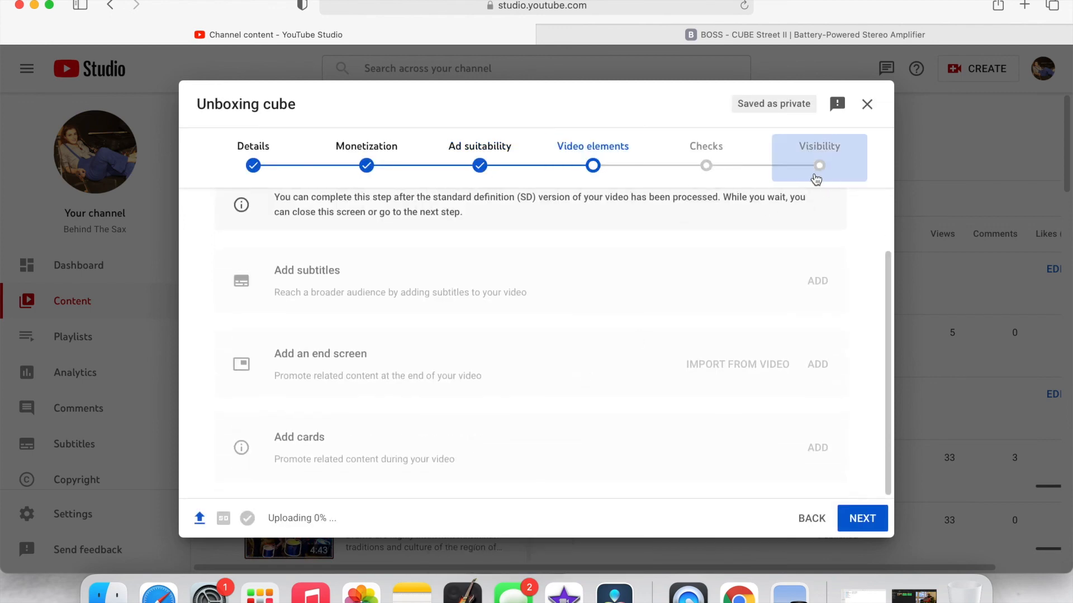
{"action": "left_click", "coordinate": [843, 147]}
{"action": "left_click", "coordinate": [868, 106]}
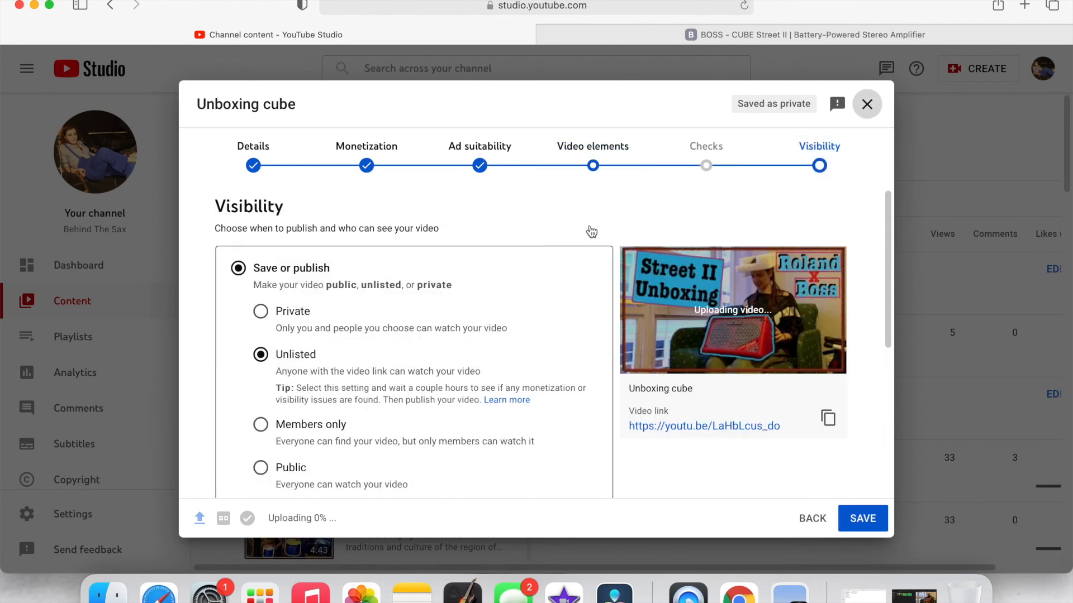